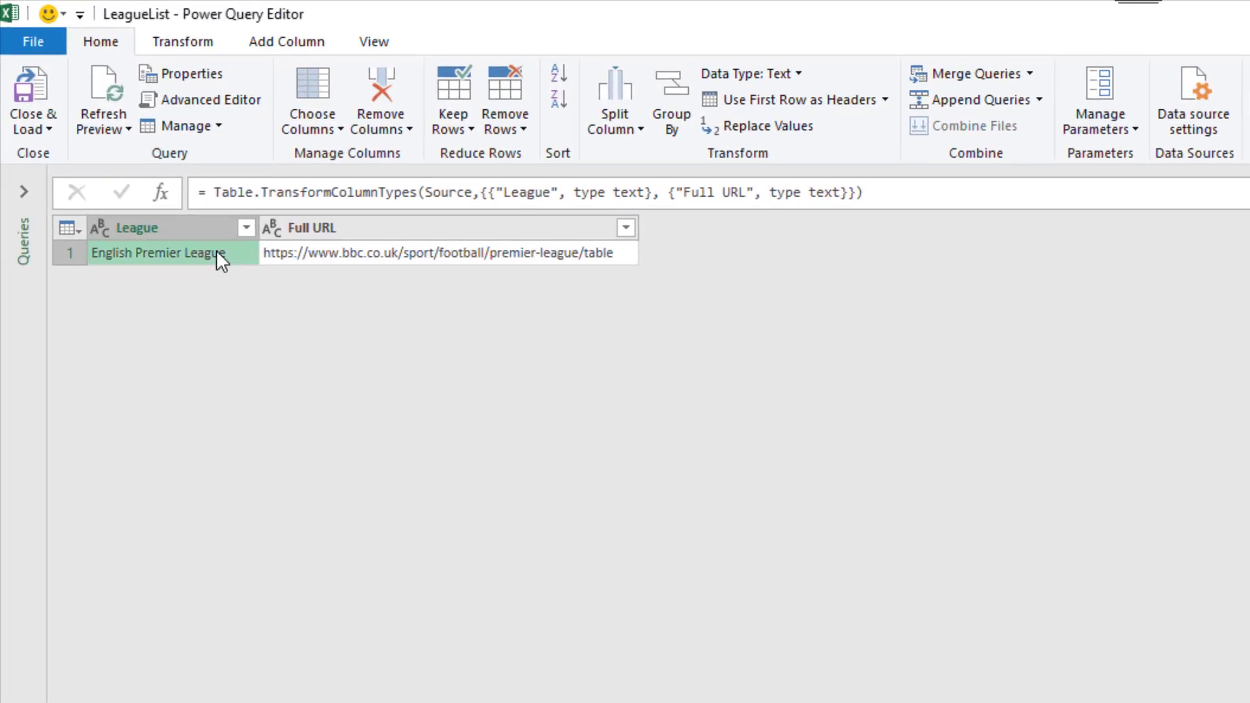
Bring up the League value's options menu, then dismiss it without choosing anything.
{"action": "right_click", "coordinate": [216, 250]}
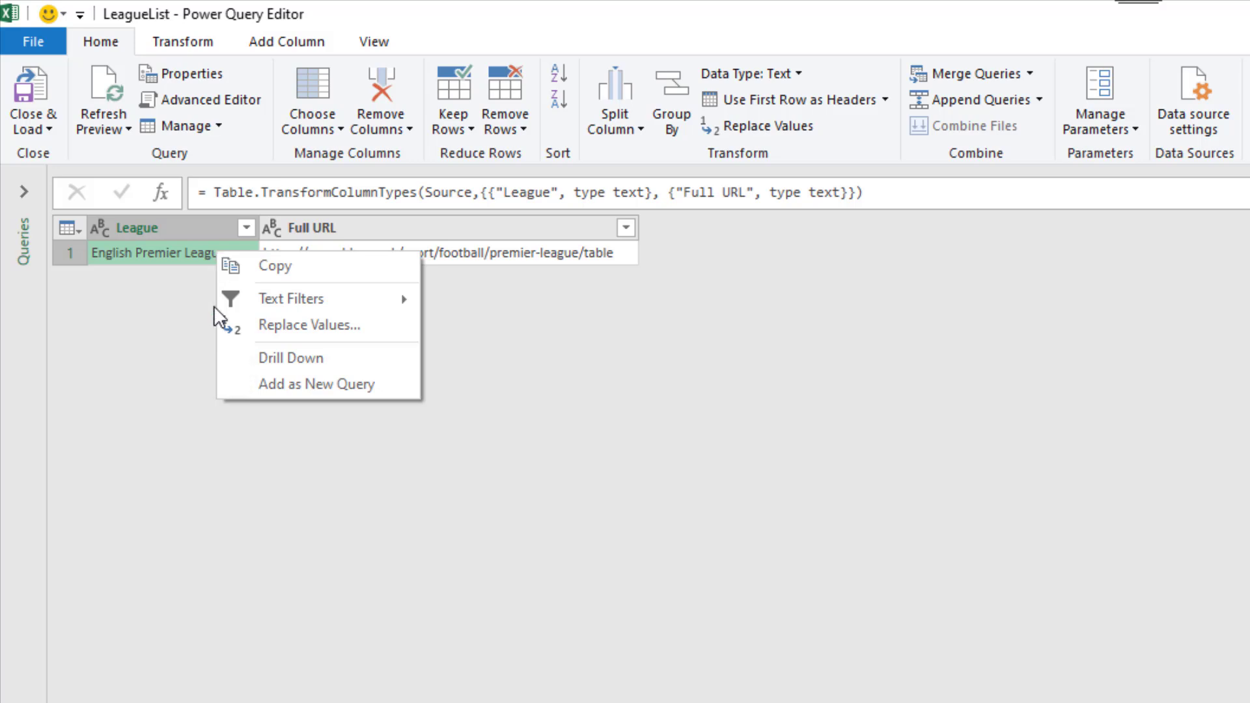
{"action": "left_click", "coordinate": [201, 338]}
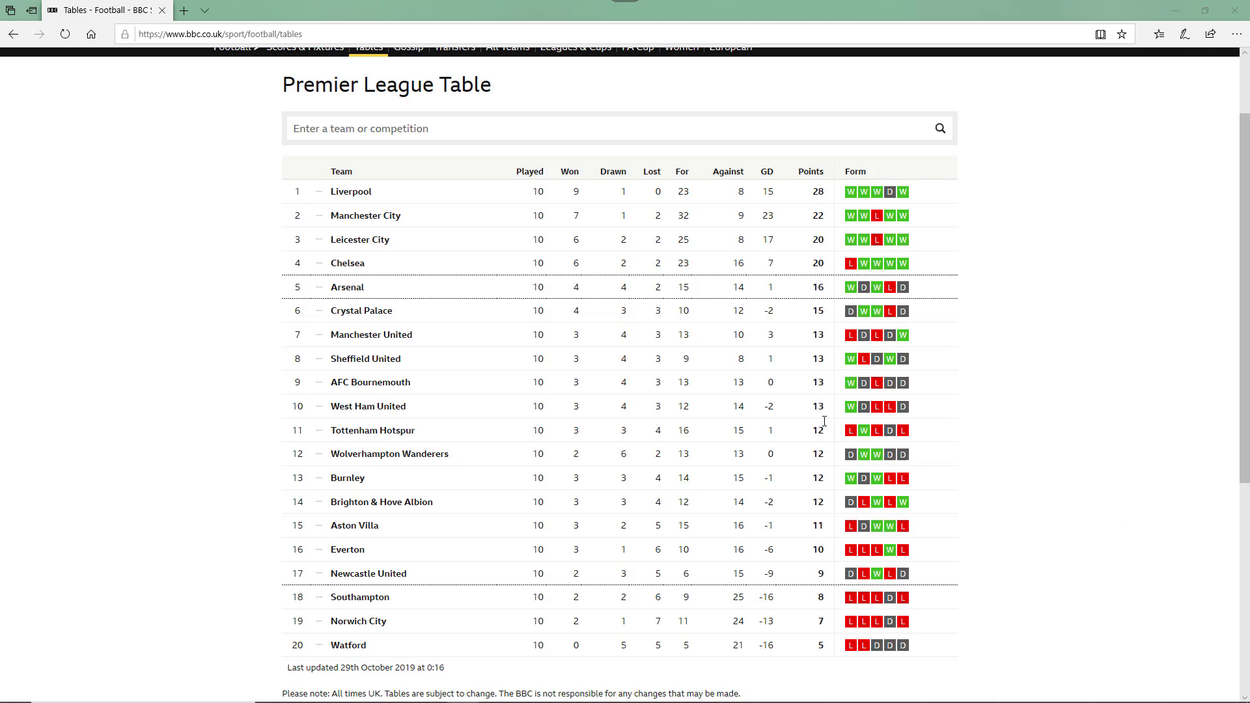
Search 'itali' to open the Italian Serie A table, then 'germ' to open the German Bundesliga table.
{"action": "left_click", "coordinate": [411, 130]}
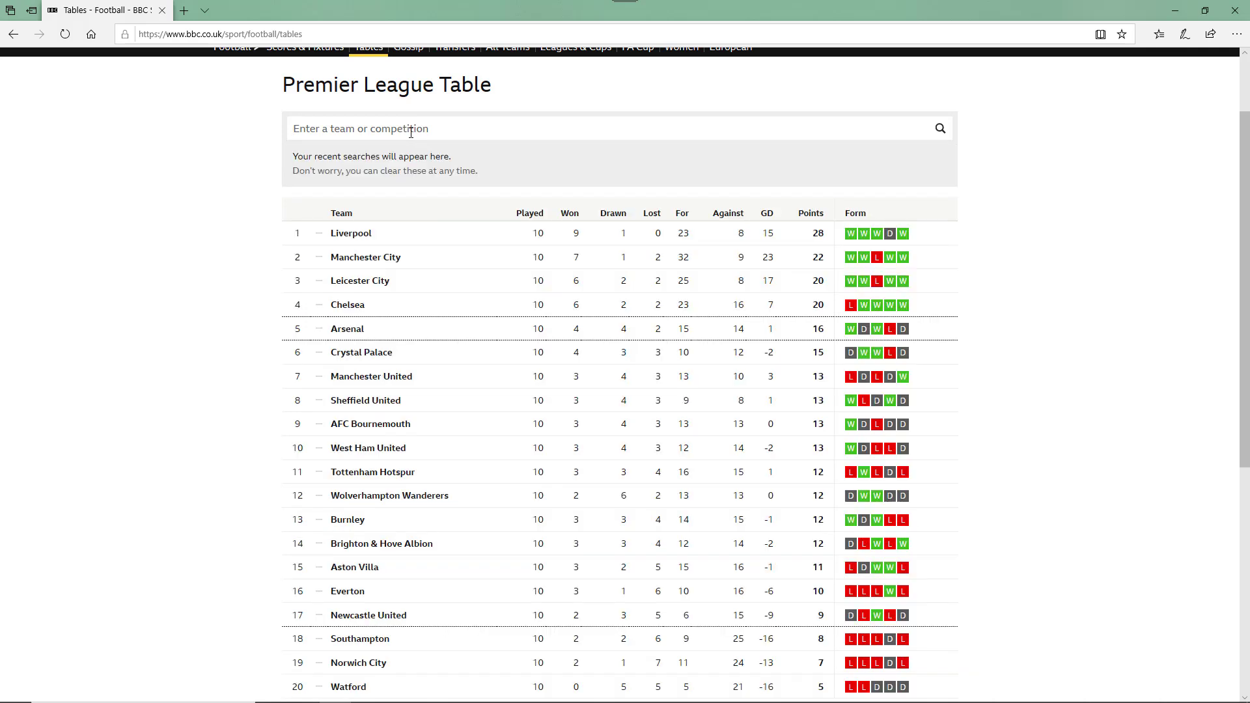
{"action": "type", "text": "itali"}
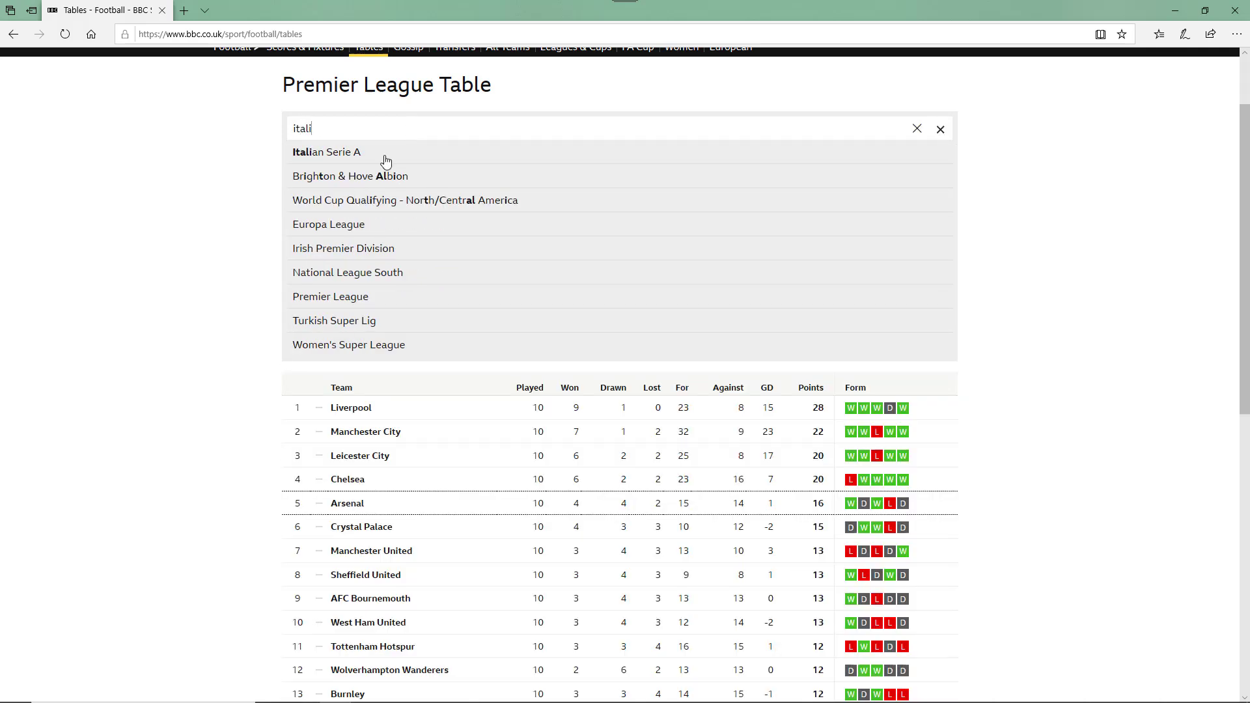
{"action": "left_click", "coordinate": [364, 163]}
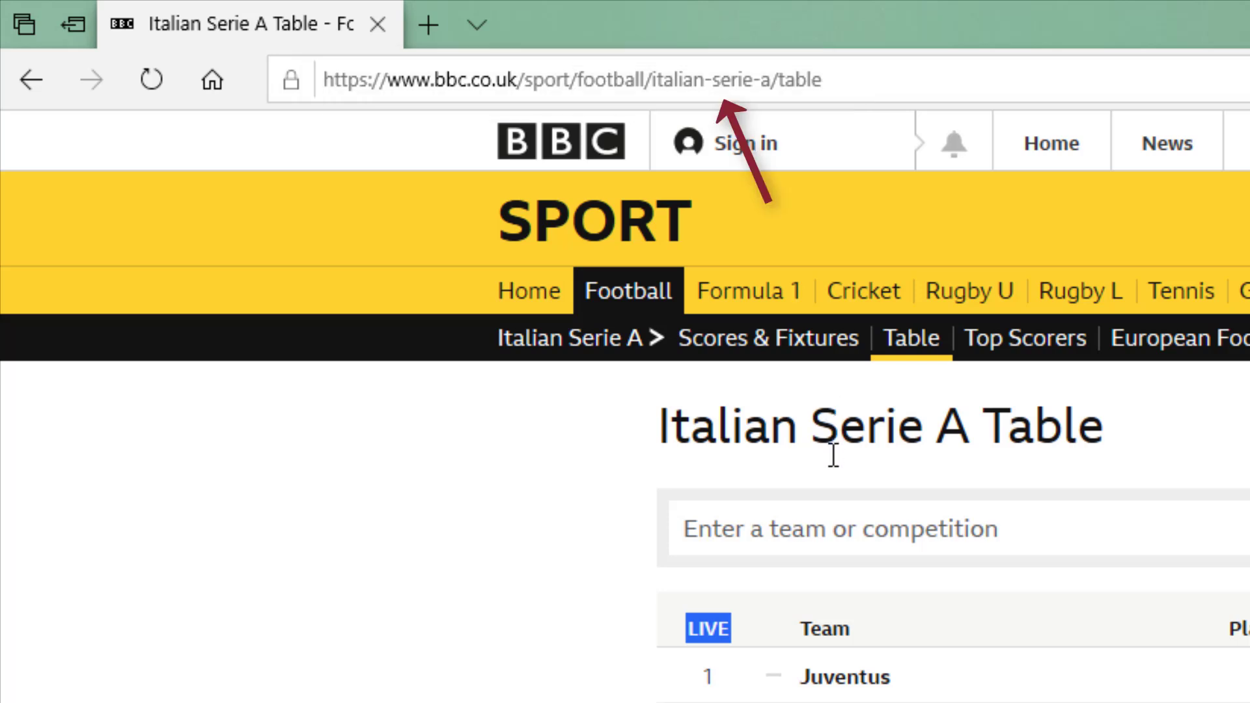
{"action": "left_click", "coordinate": [812, 524]}
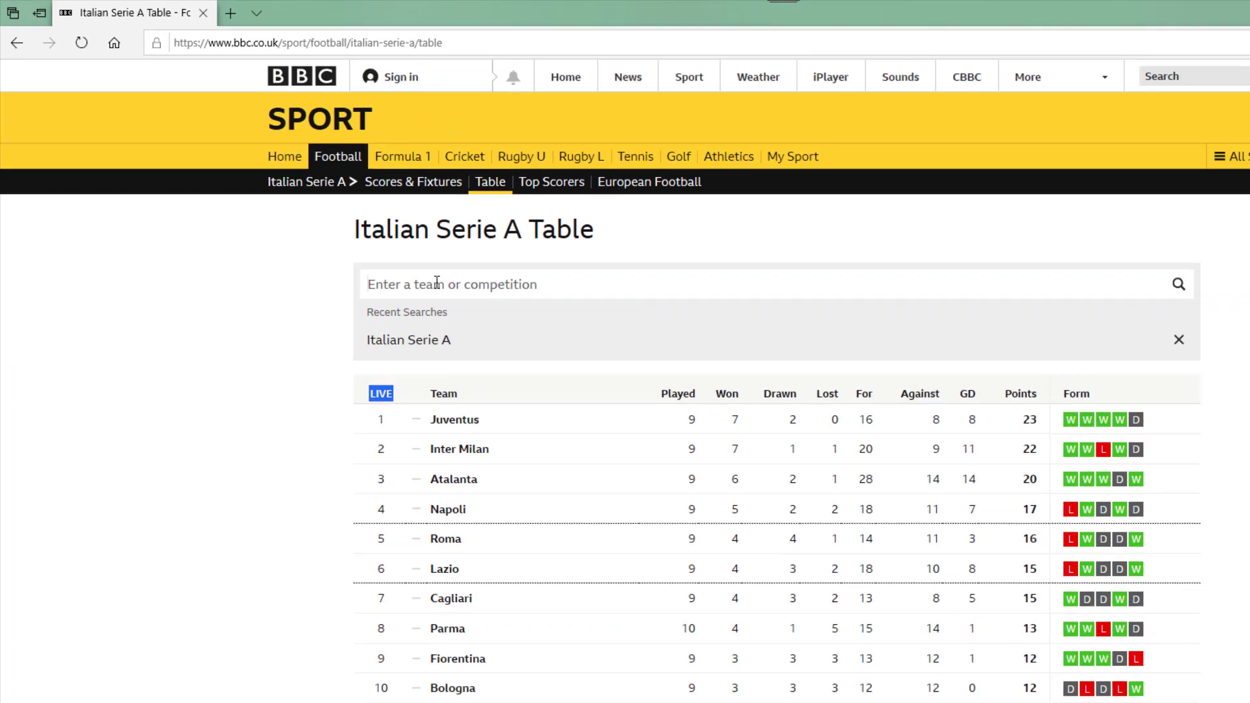
{"action": "type", "text": "germ"}
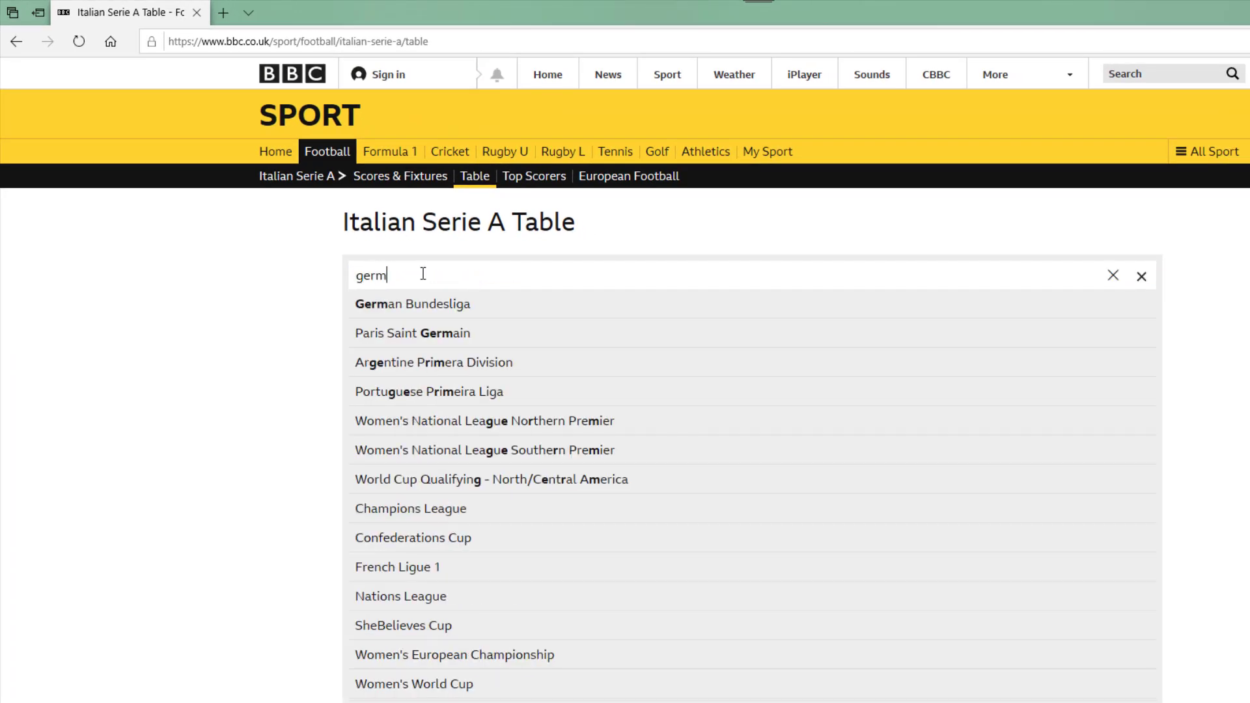
{"action": "left_click", "coordinate": [415, 314]}
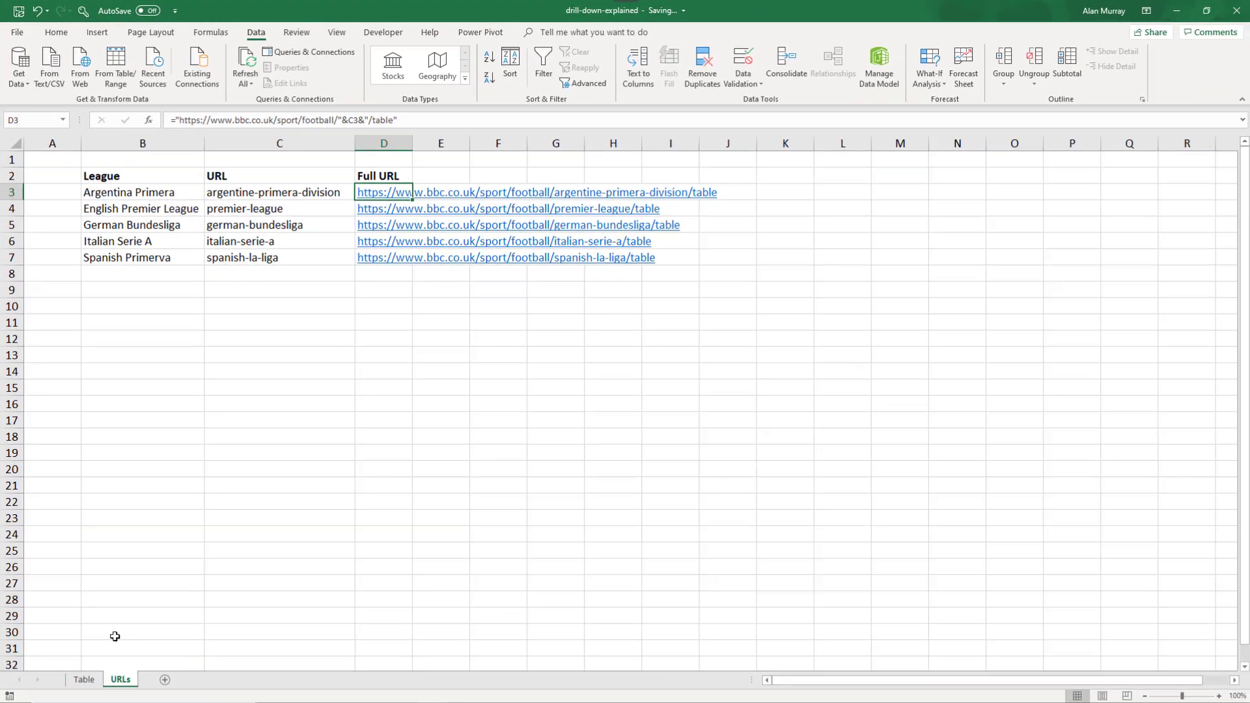
On the Table sheet, set C2's league dropdown to Italian Serie A.
{"action": "left_click", "coordinate": [92, 680]}
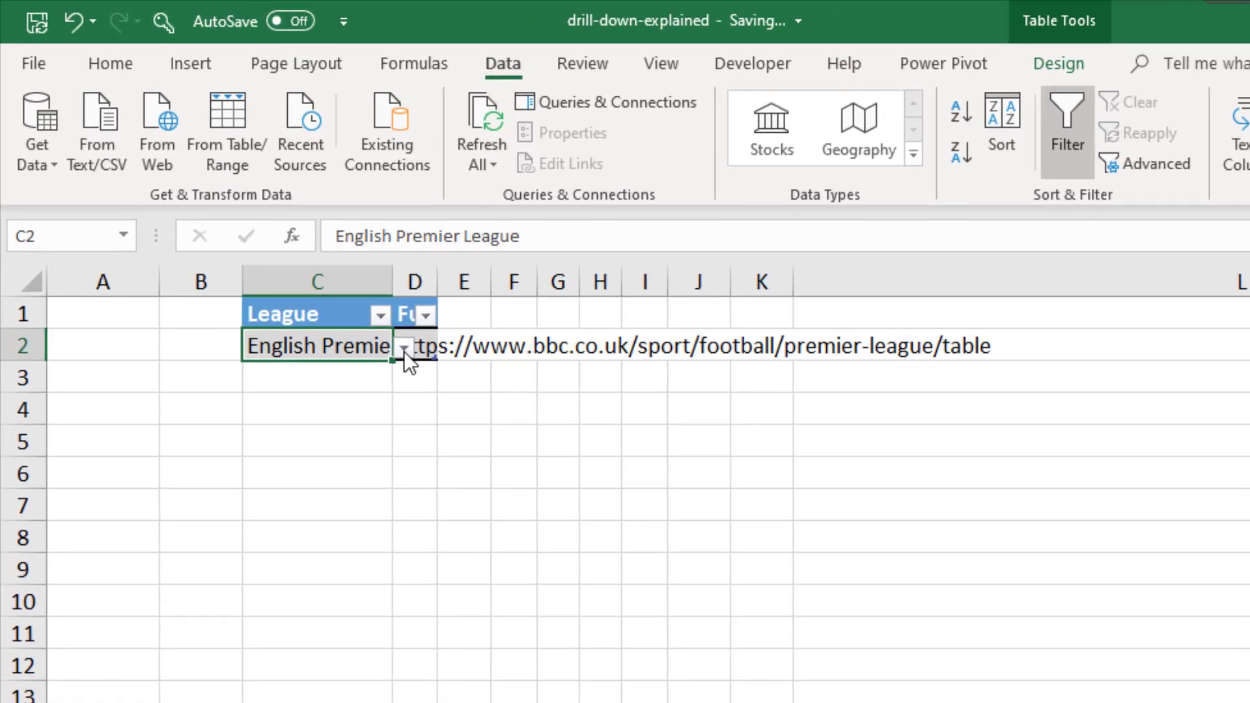
{"action": "left_click", "coordinate": [206, 177]}
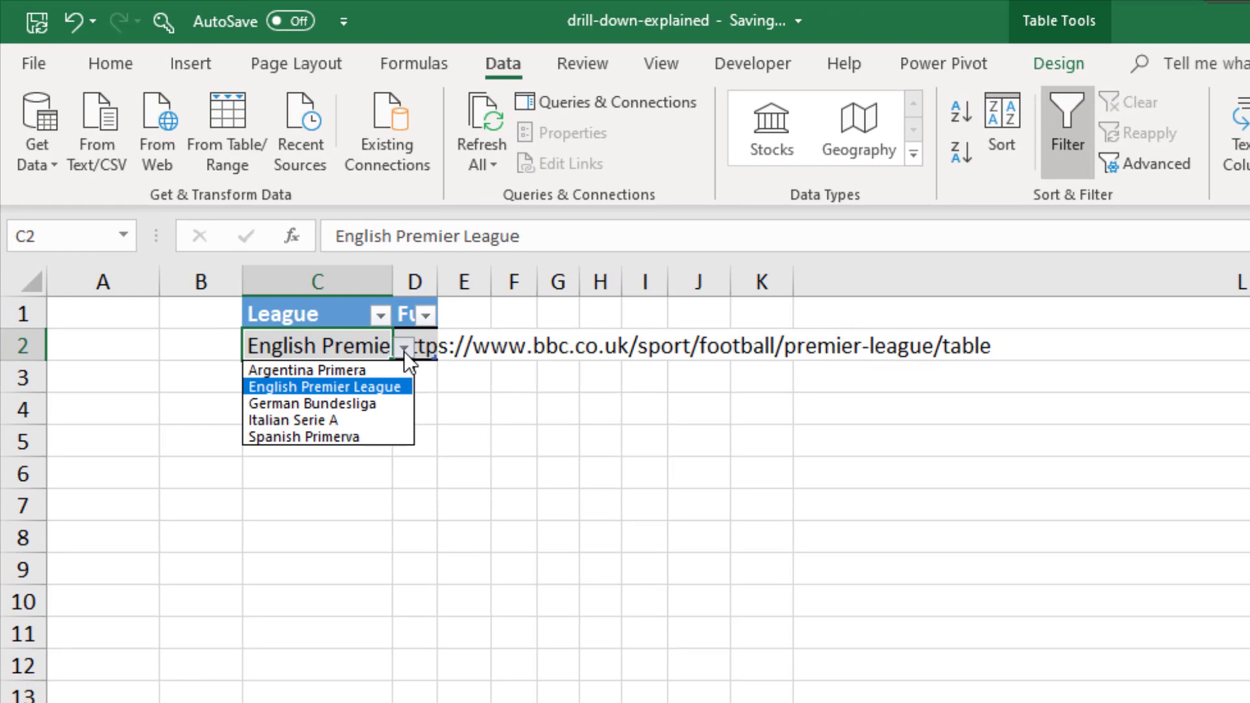
{"action": "left_click", "coordinate": [384, 421]}
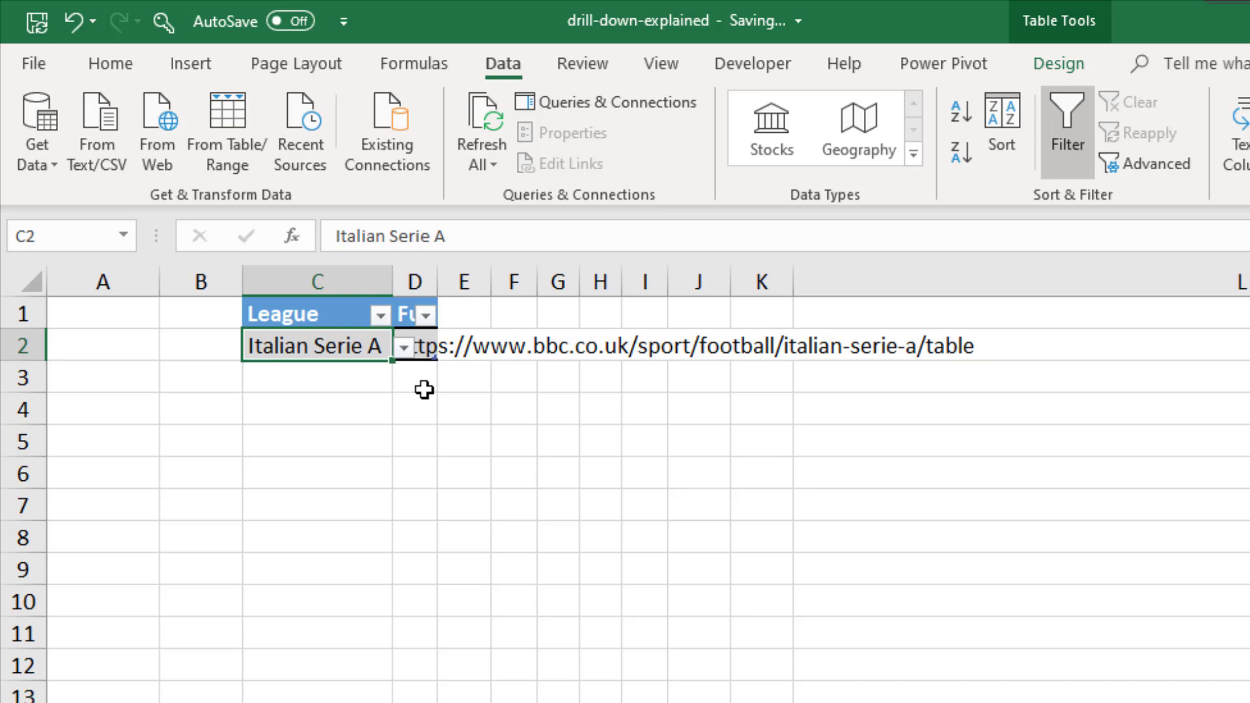
Check D2's VLOOKUP URL formula, then switch C2 back to English Premier League.
{"action": "left_click", "coordinate": [424, 366]}
{"action": "left_click", "coordinate": [419, 349]}
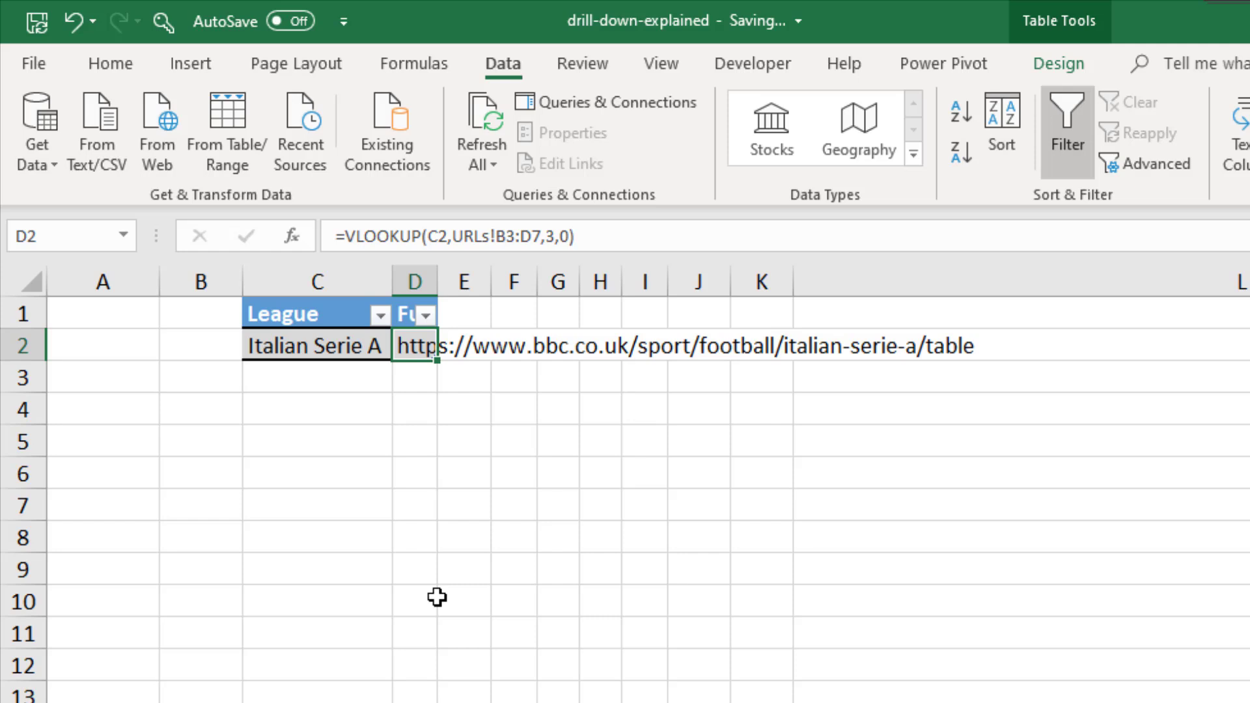
{"action": "left_click", "coordinate": [360, 352]}
{"action": "left_click", "coordinate": [394, 353]}
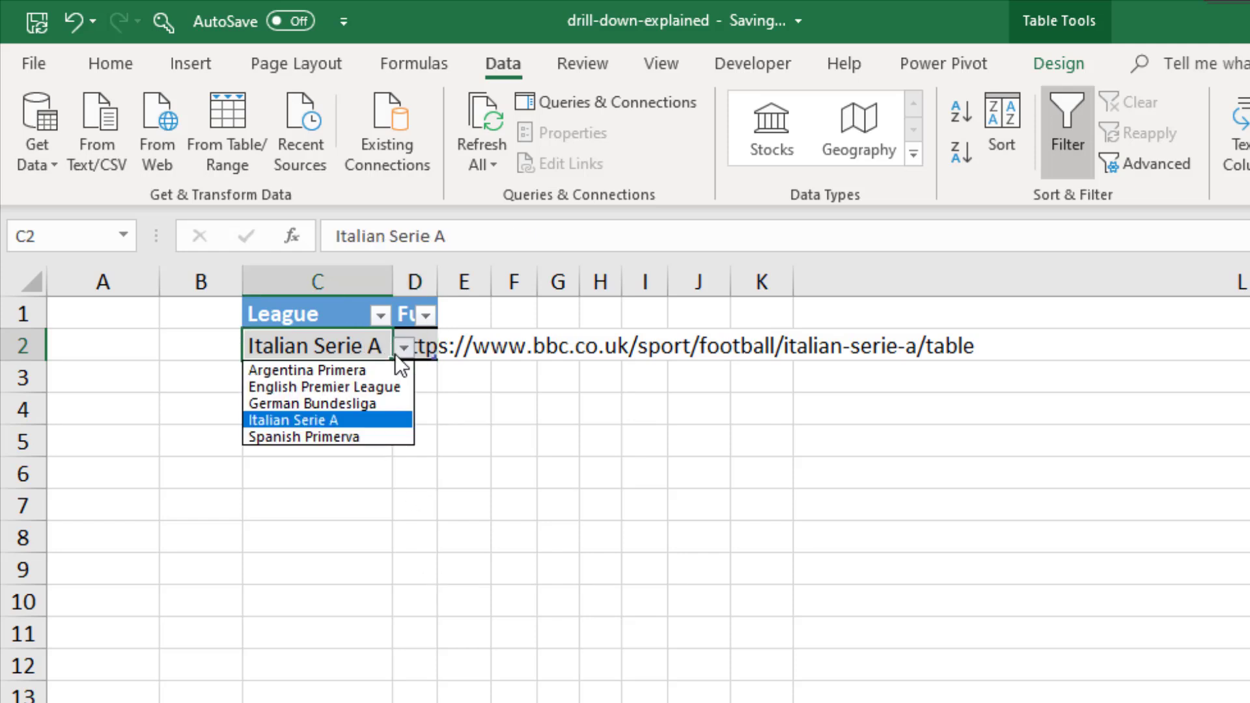
{"action": "left_click", "coordinate": [376, 387]}
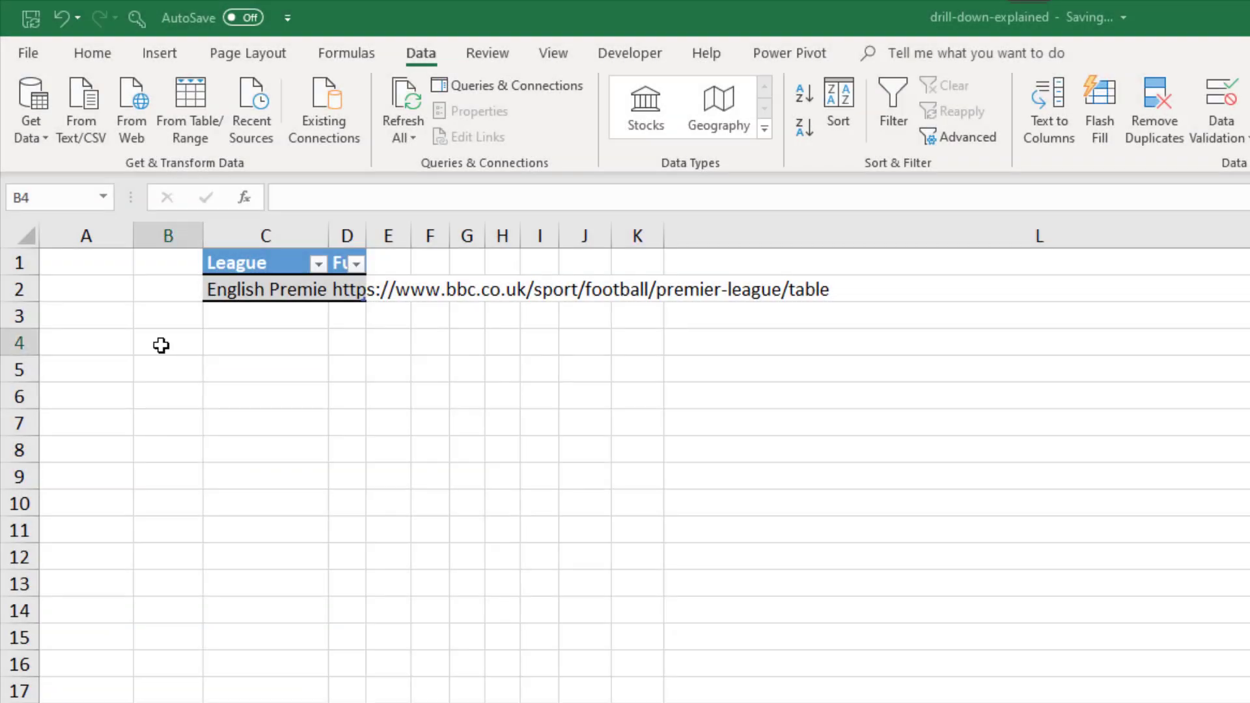
Load the league table via From Table/Range and rename the query from LeagueList to url.
{"action": "left_click", "coordinate": [264, 287]}
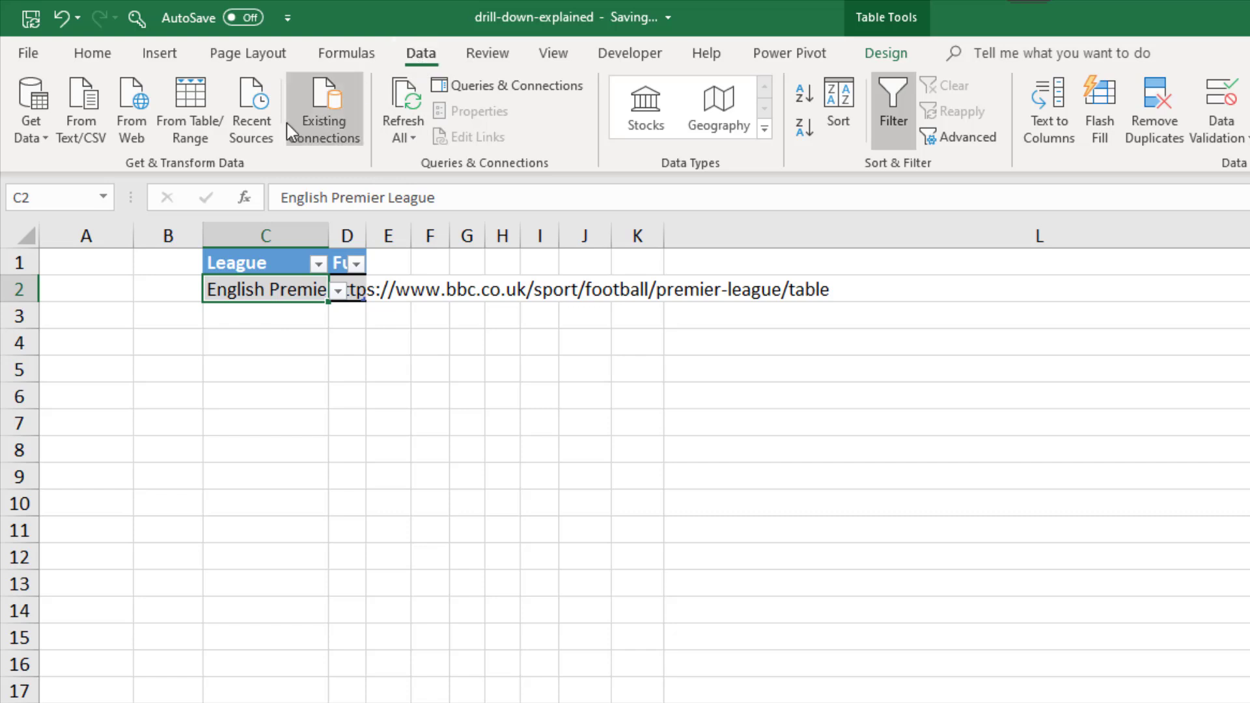
{"action": "left_click", "coordinate": [181, 136]}
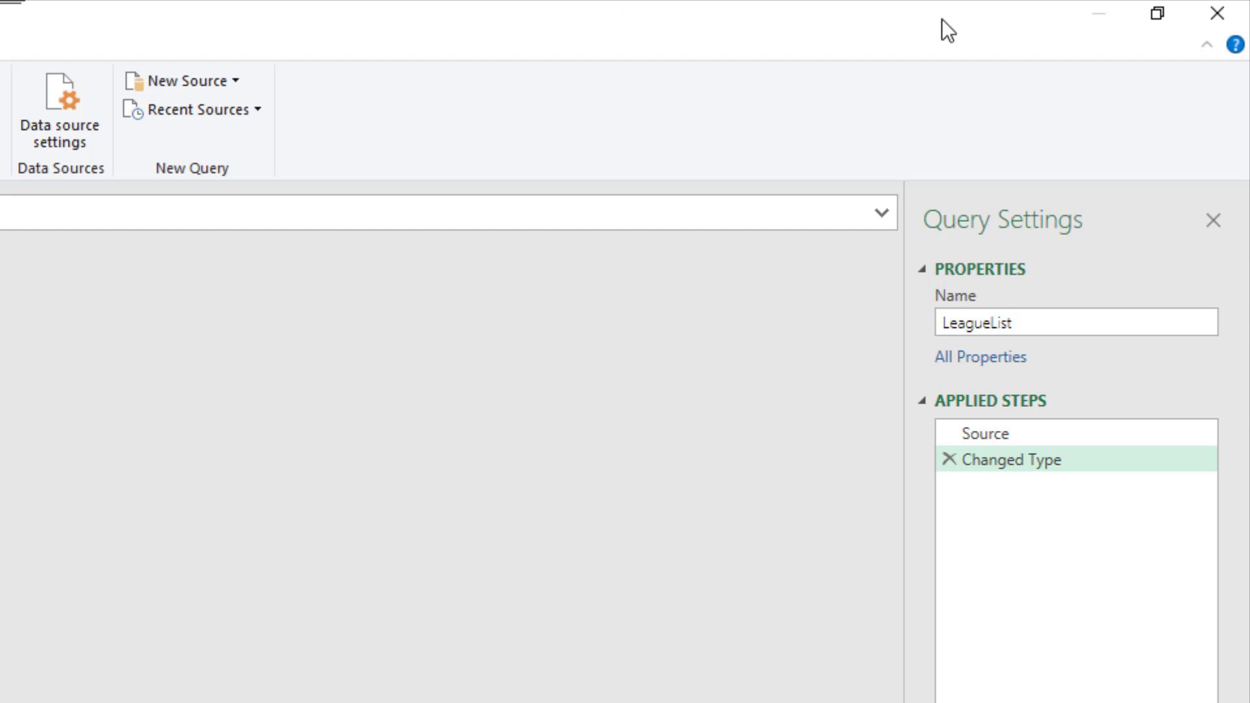
{"action": "left_click_drag", "start_coordinate": [1035, 324], "coordinate": [913, 320]}
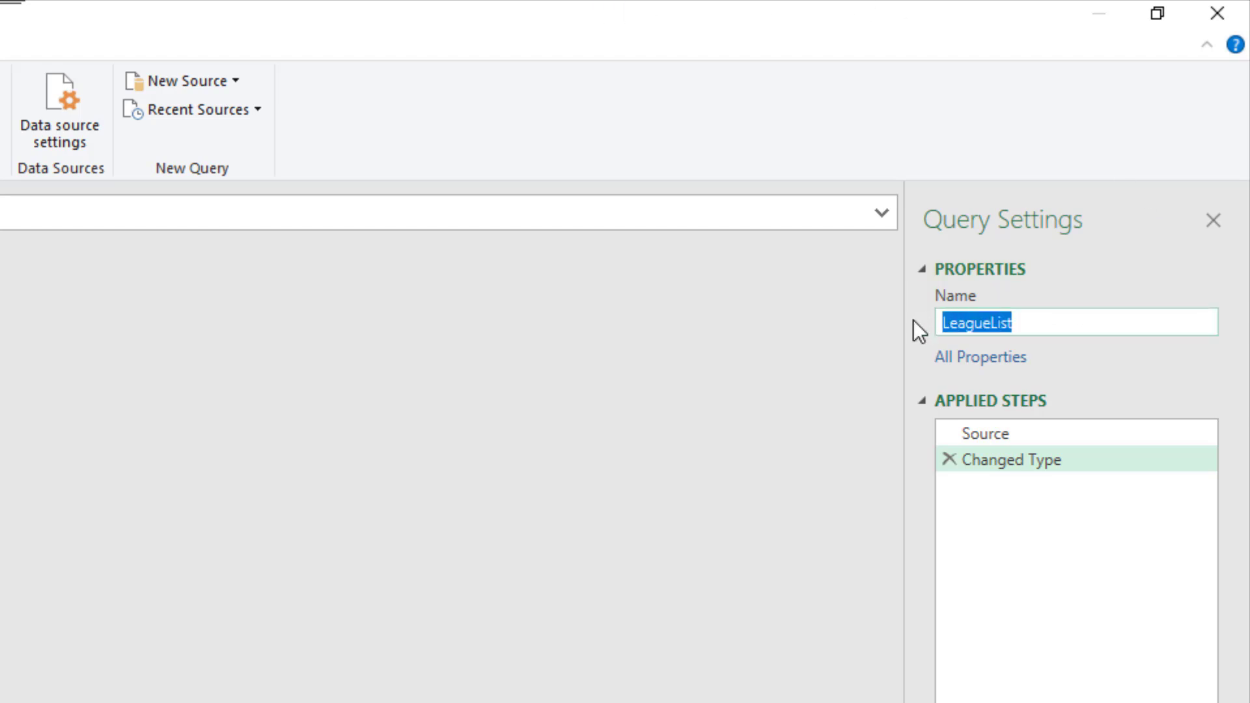
{"action": "type", "text": "url"}
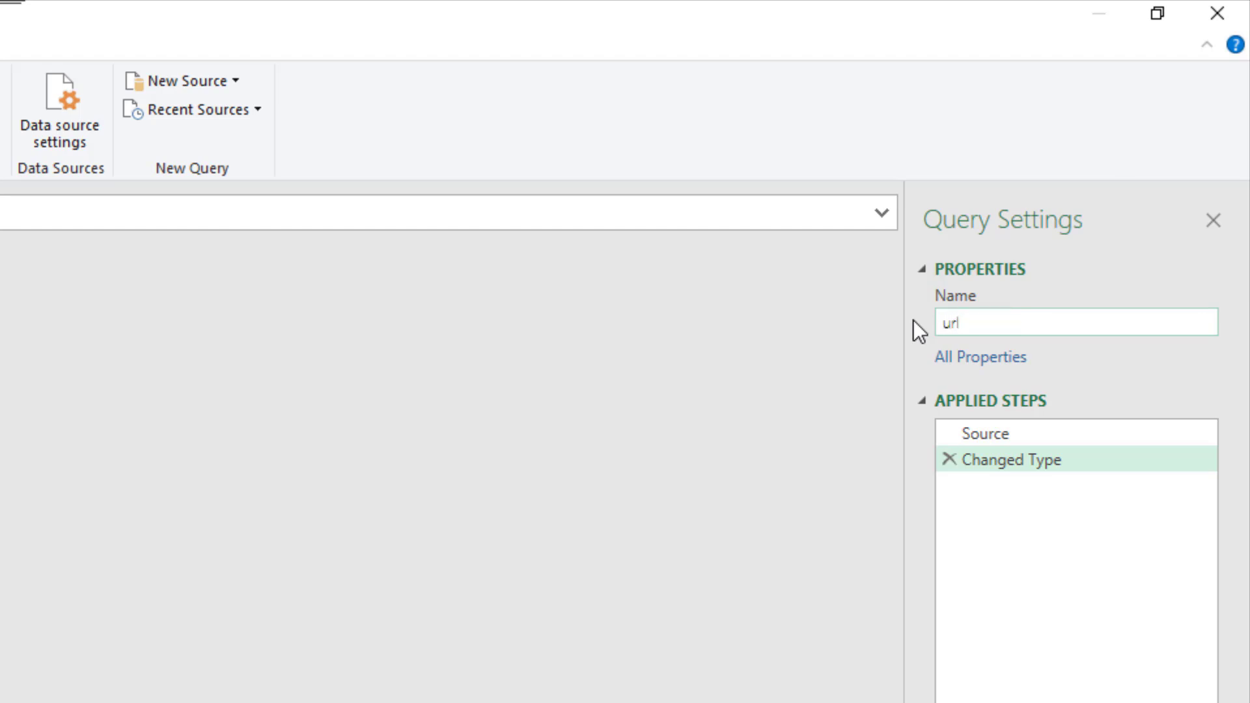
{"action": "key", "text": "Return"}
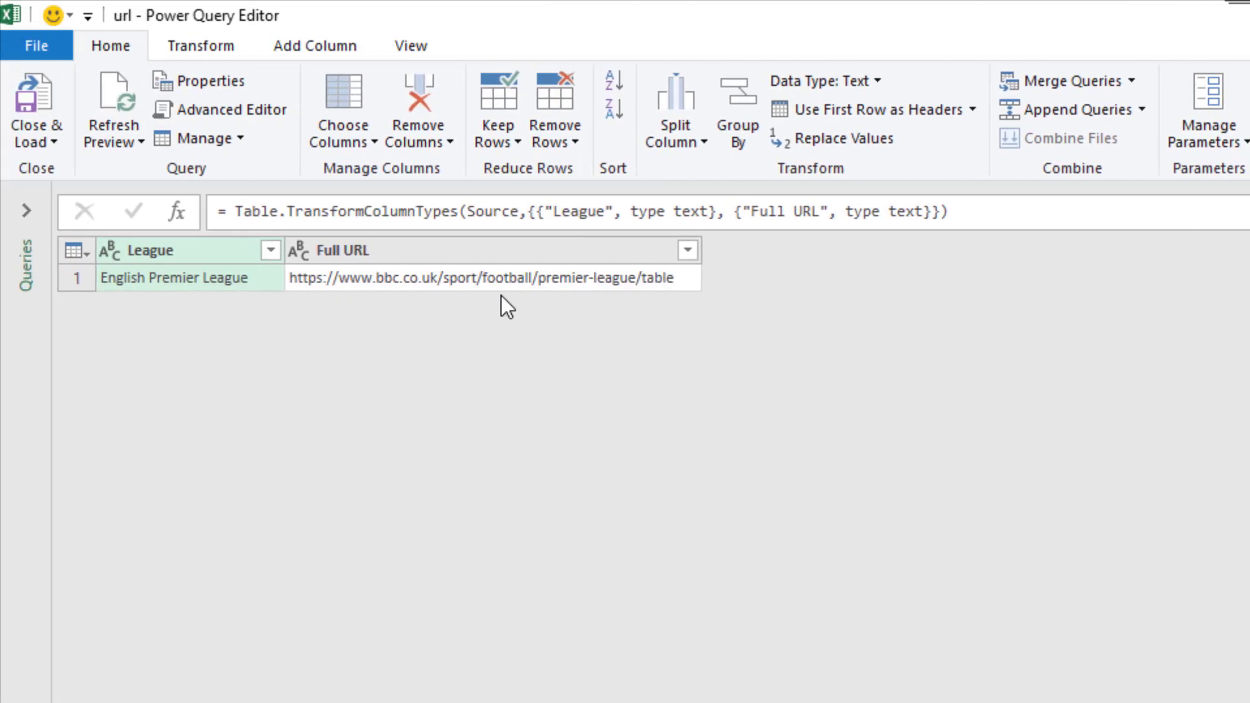
Drill down on row 1's Full URL value, leaving only the premier-league table address.
{"action": "right_click", "coordinate": [442, 285]}
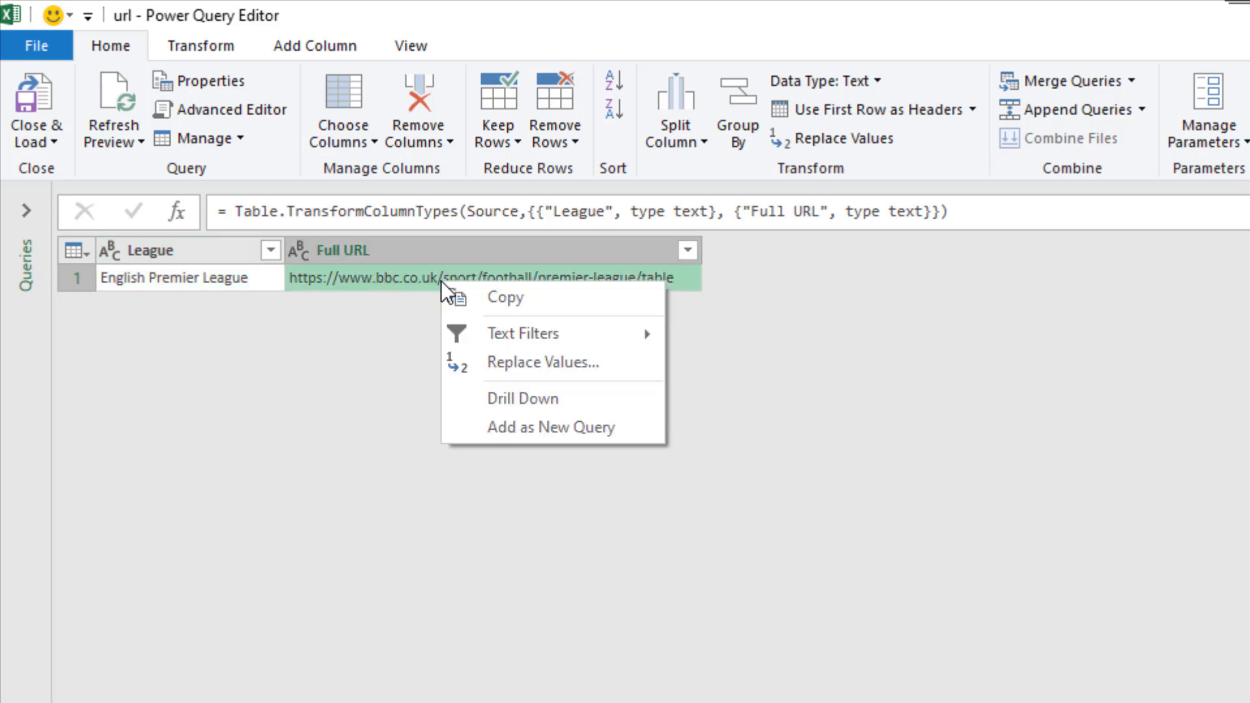
{"action": "left_click", "coordinate": [575, 399]}
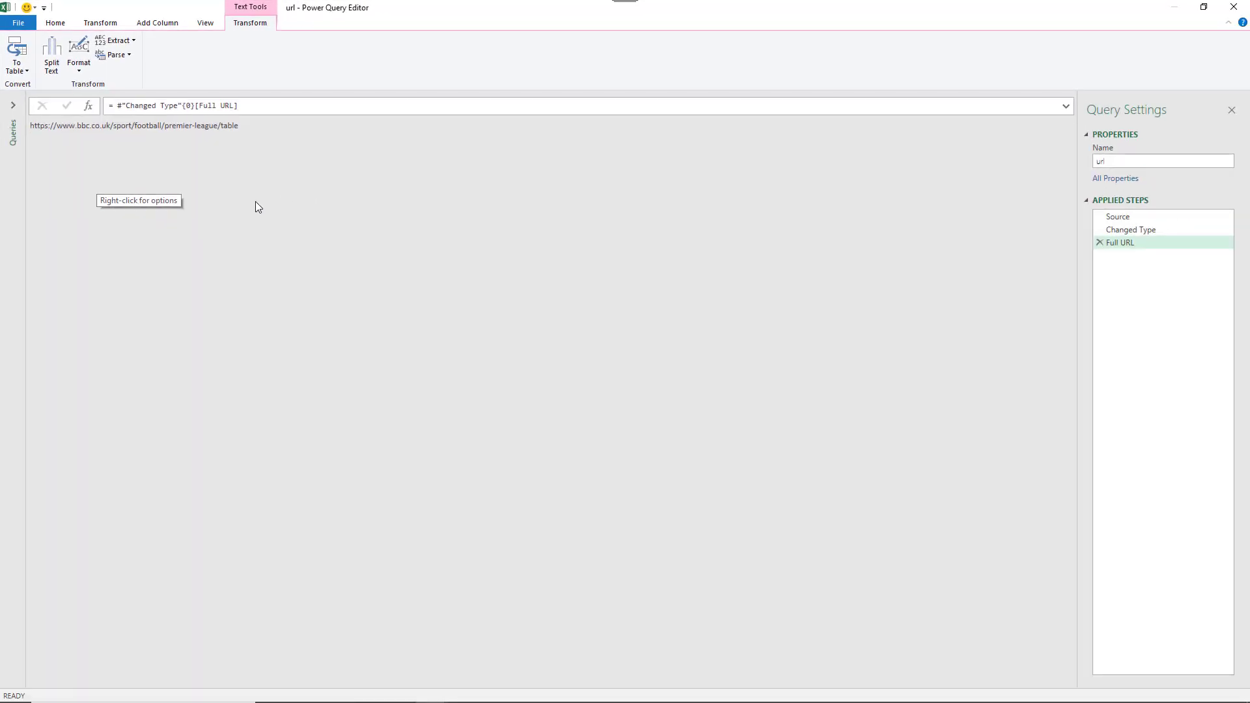
Close & Load the url query with Only Create Connection.
{"action": "left_click", "coordinate": [62, 25]}
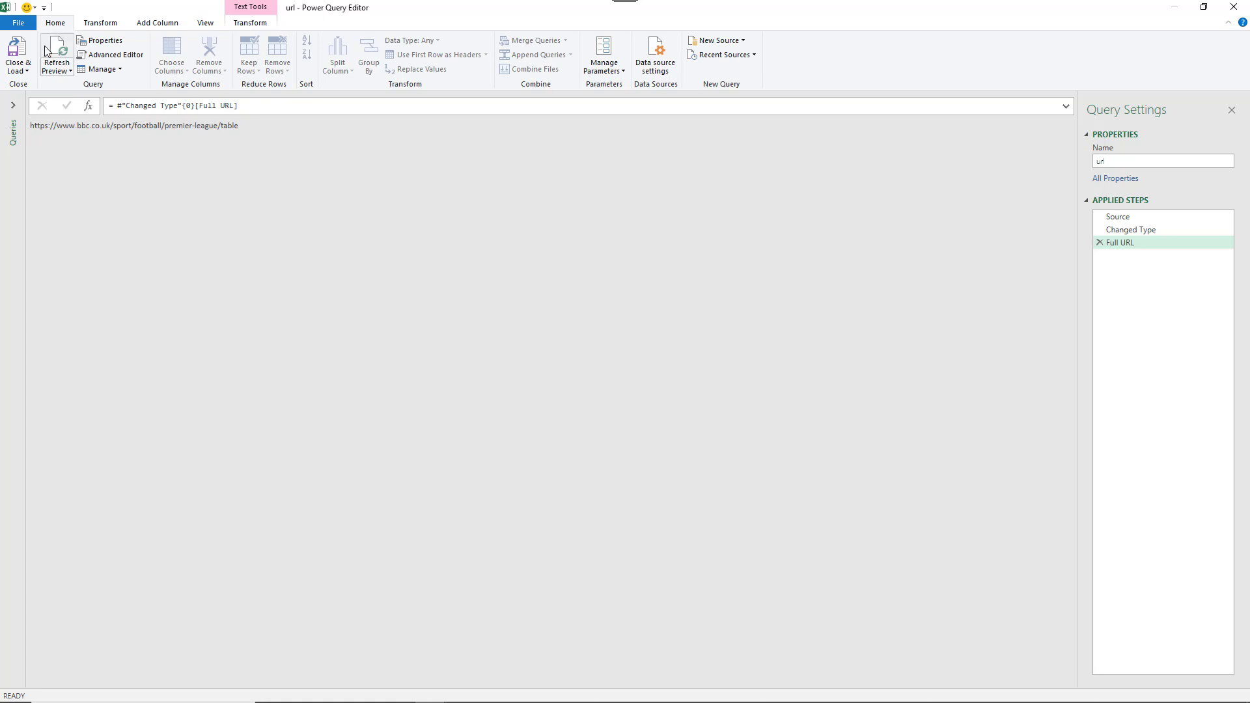
{"action": "left_click", "coordinate": [30, 72]}
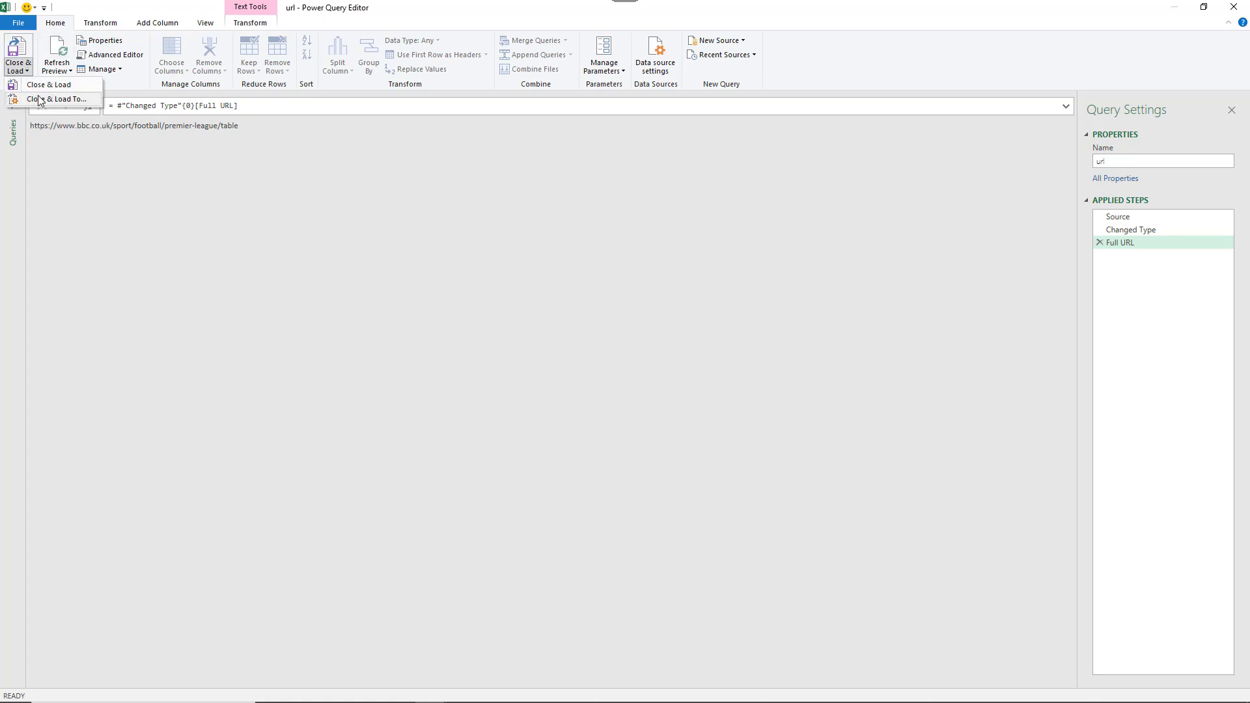
{"action": "left_click", "coordinate": [43, 100]}
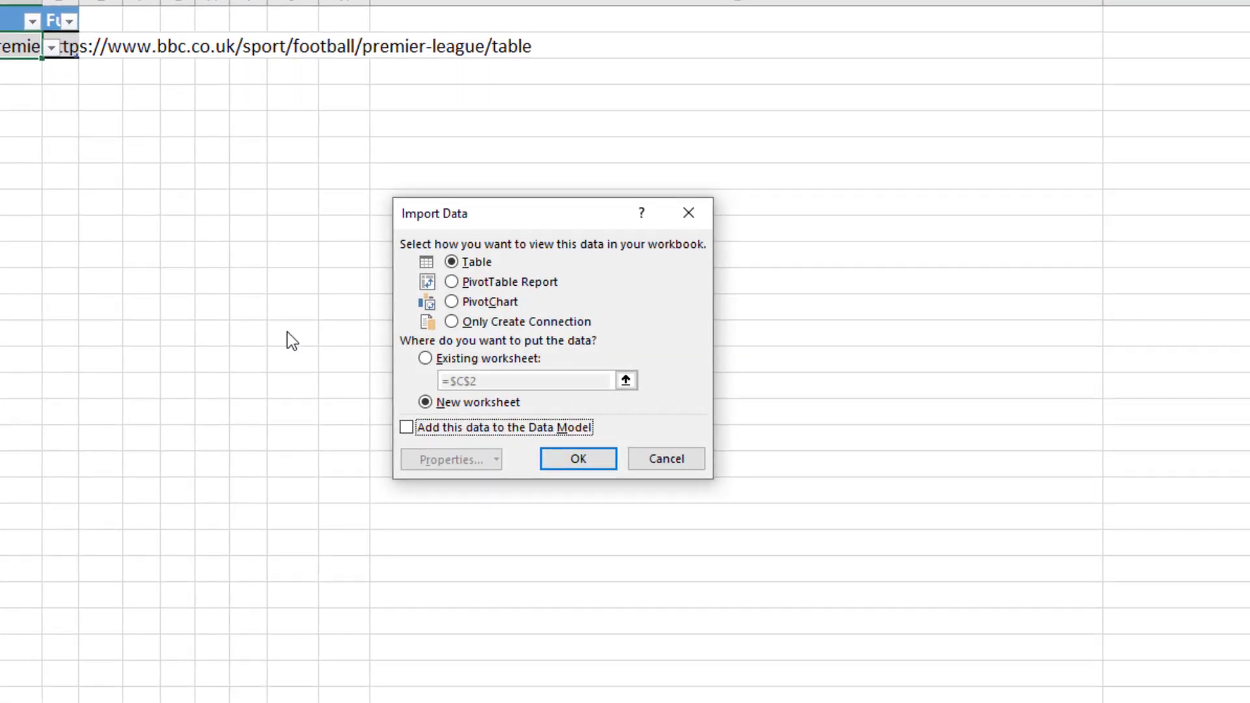
{"action": "left_click", "coordinate": [452, 325]}
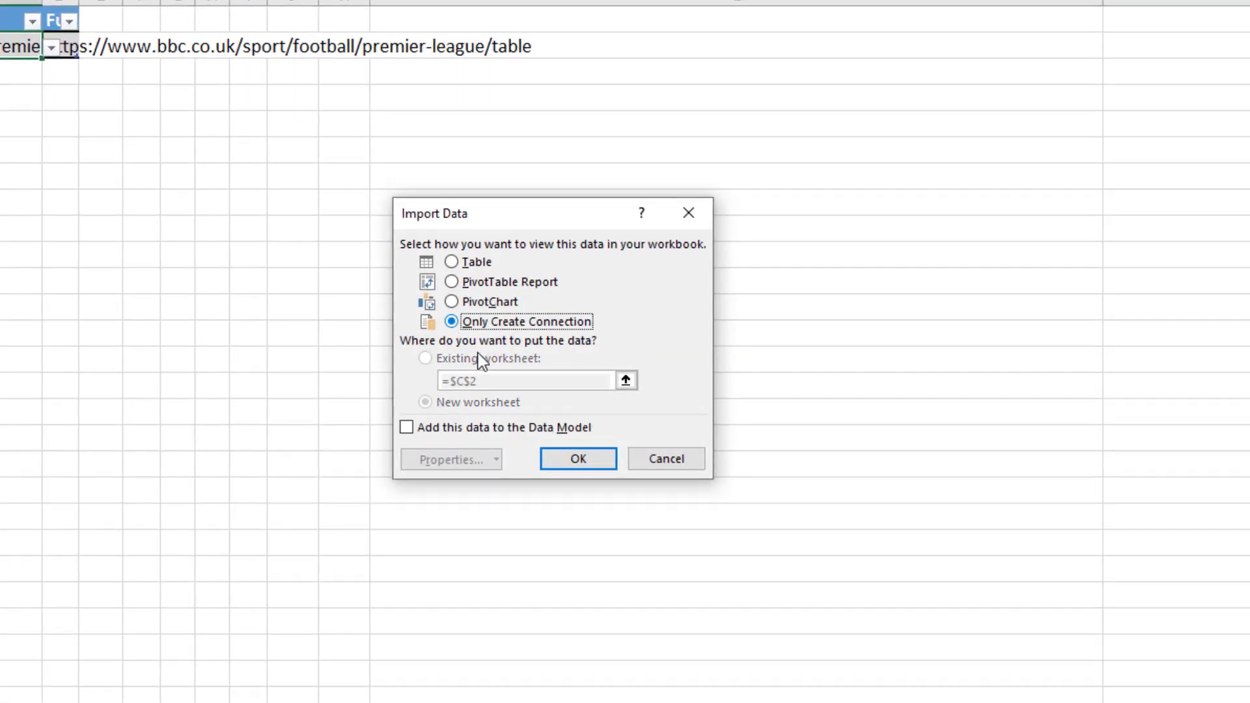
{"action": "left_click", "coordinate": [560, 458]}
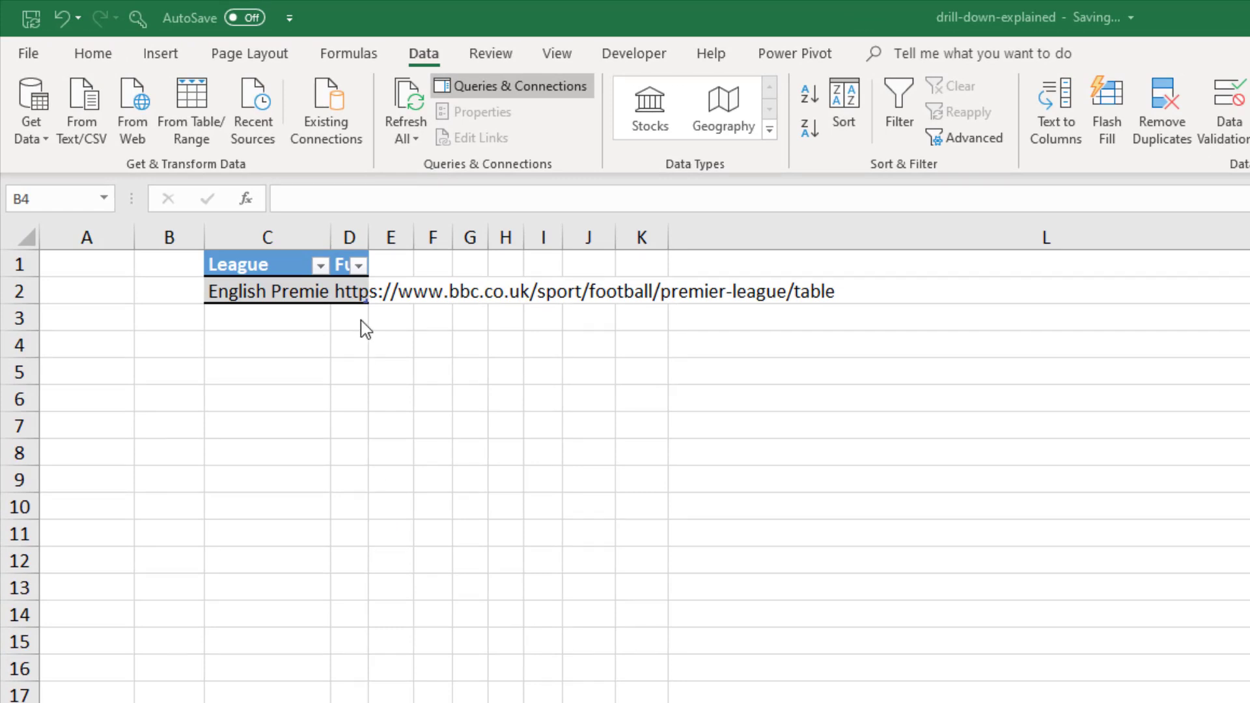
Copy the BBC table URL from D2 and select B4 as the output cell.
{"action": "left_click", "coordinate": [350, 294]}
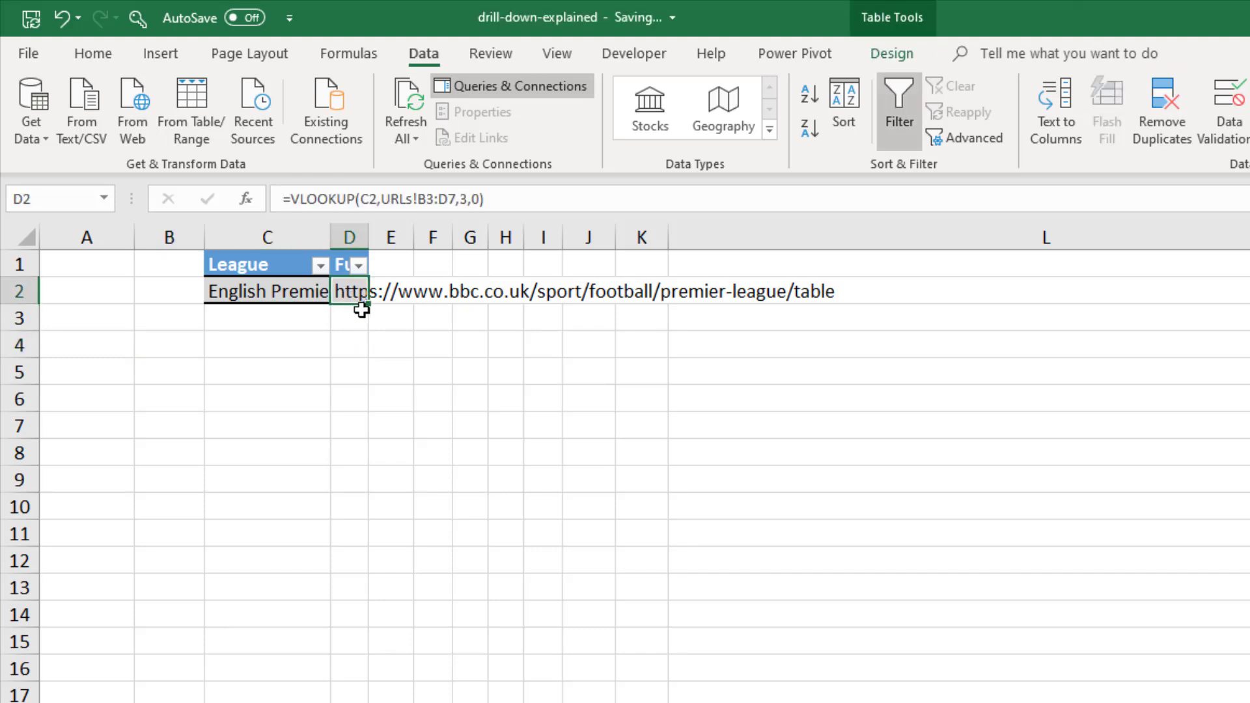
{"action": "right_click", "coordinate": [355, 294]}
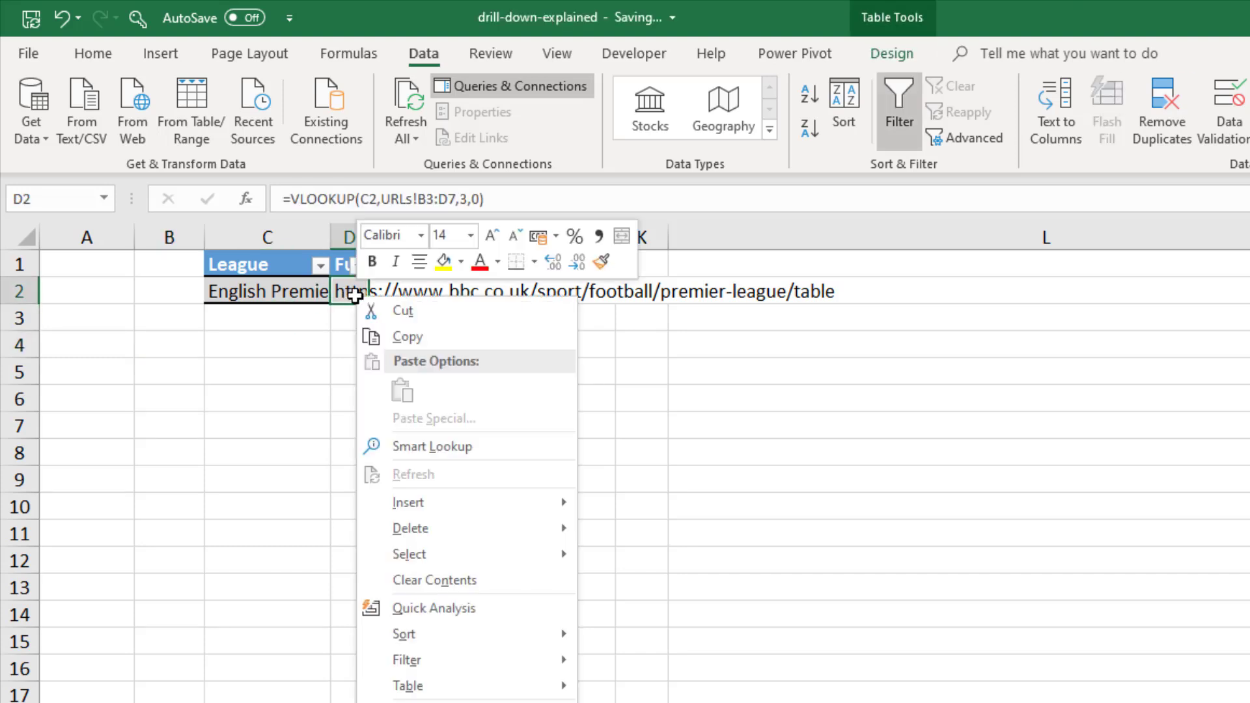
{"action": "left_click", "coordinate": [369, 330]}
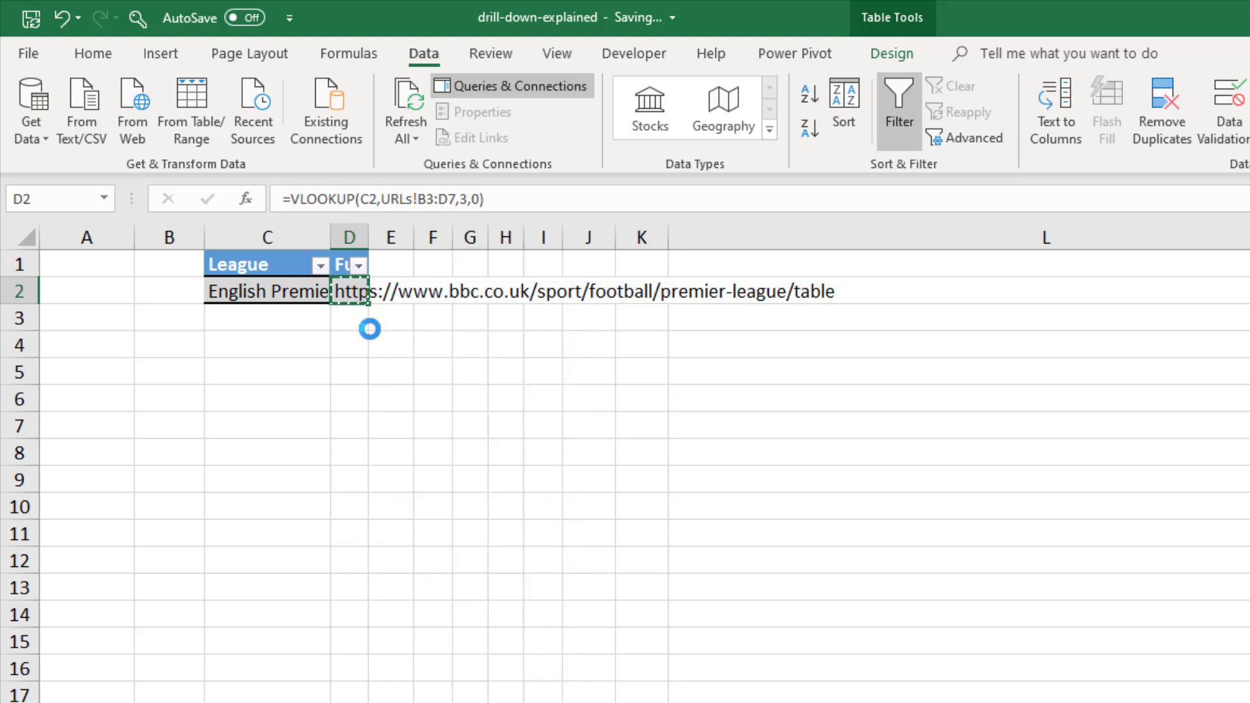
{"action": "left_click", "coordinate": [170, 348]}
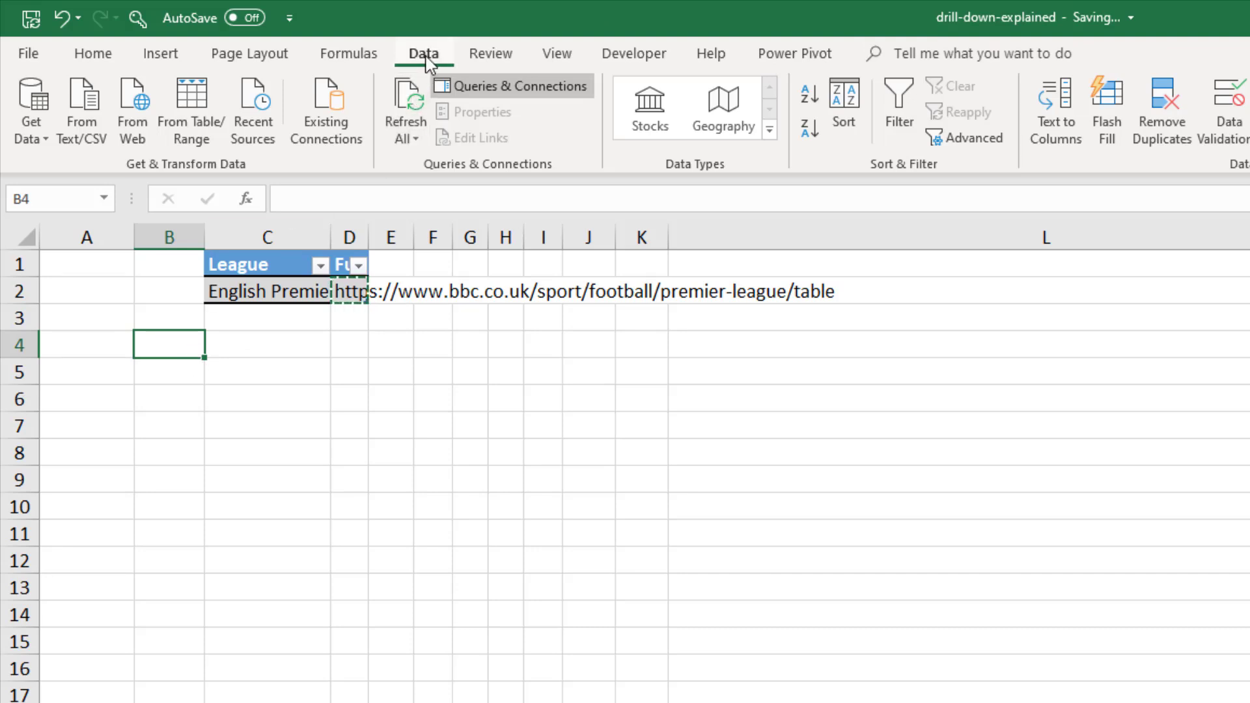
Create a From Web query with the pasted URL and preview Table 0 in Navigator.
{"action": "left_click", "coordinate": [143, 124]}
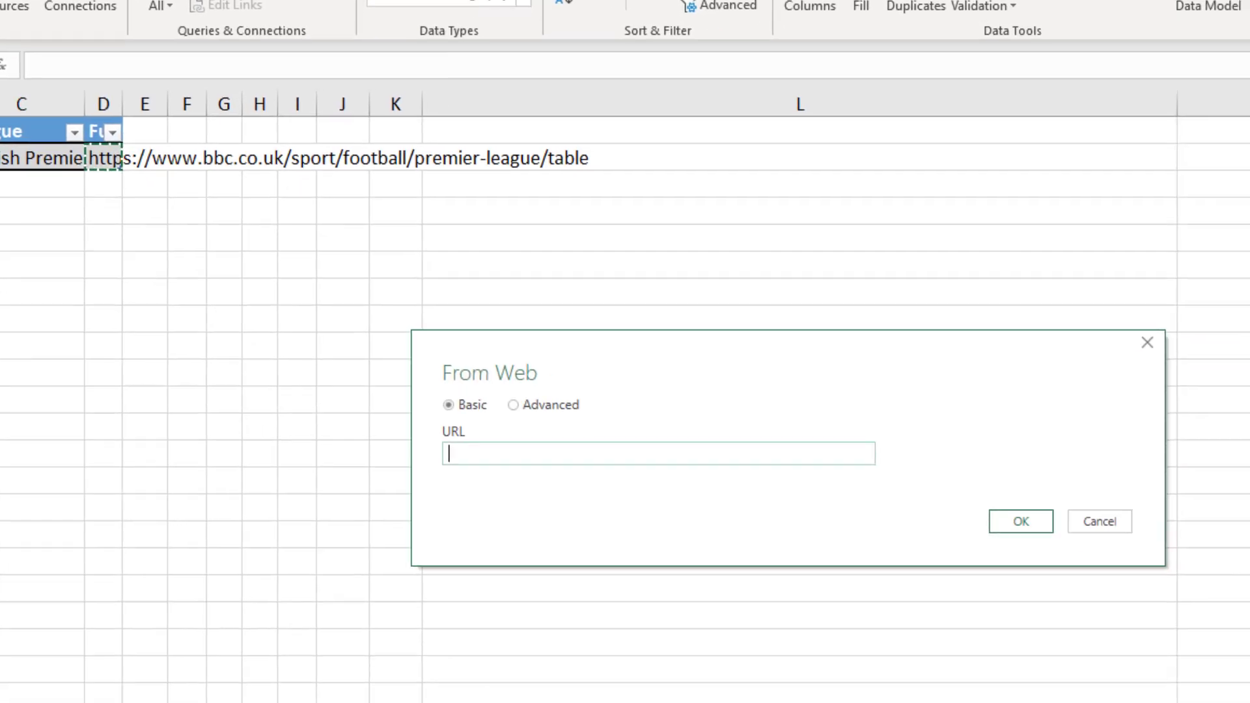
{"action": "key", "text": "ctrl+v"}
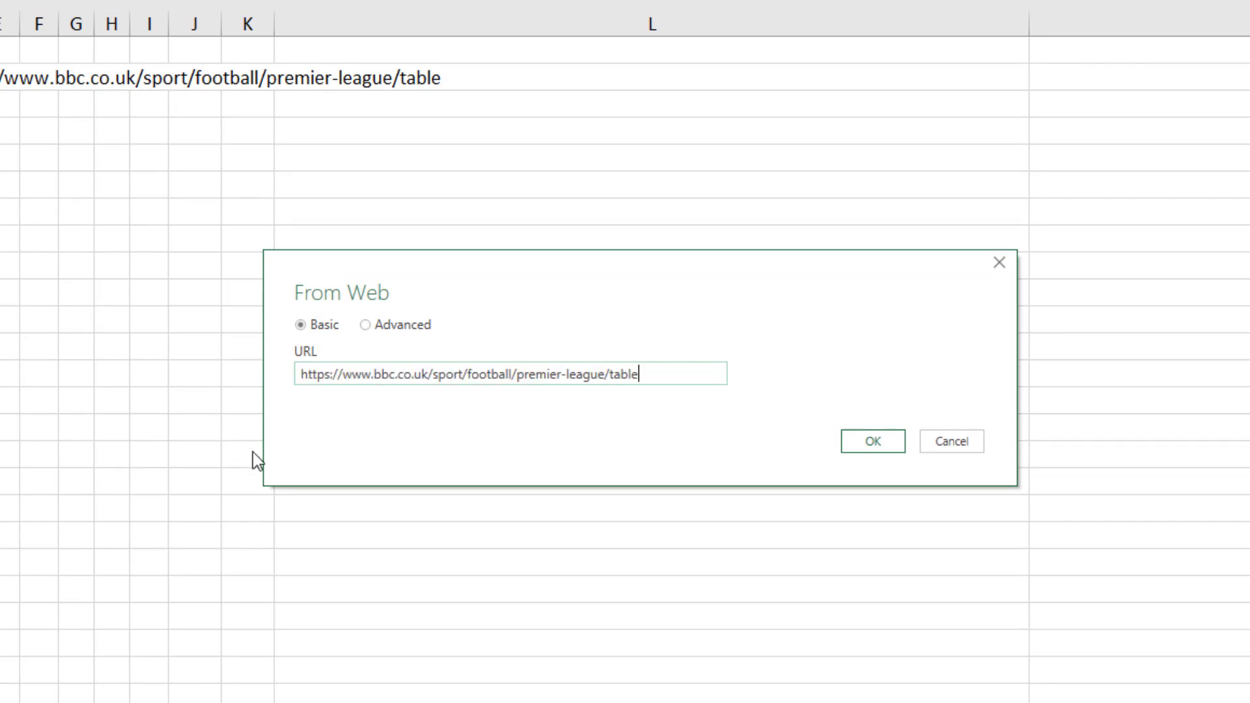
{"action": "left_click", "coordinate": [846, 447]}
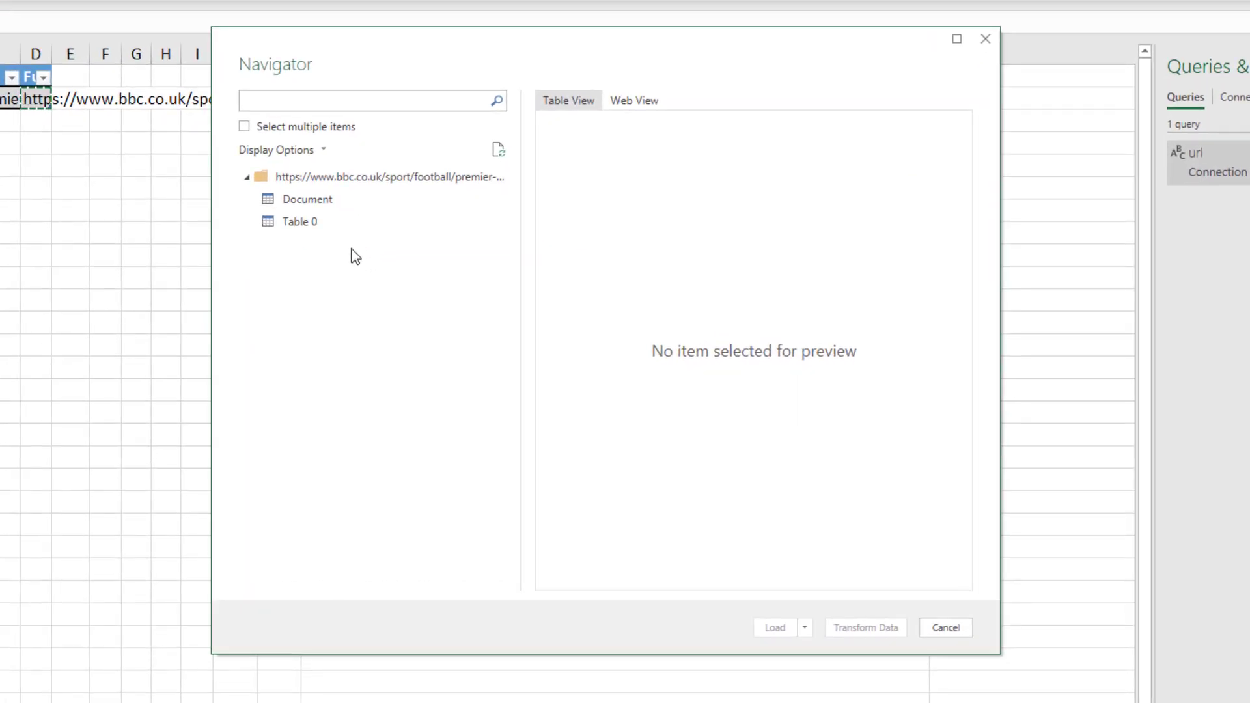
{"action": "left_click", "coordinate": [317, 228]}
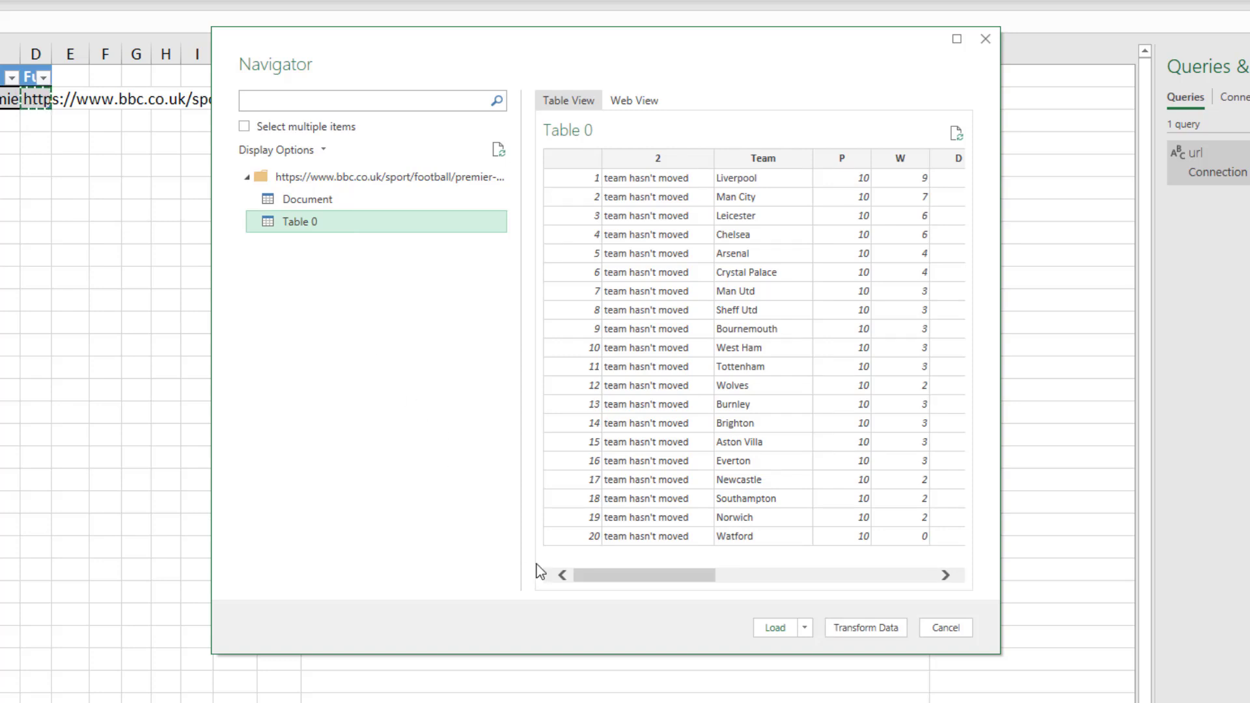
{"action": "mouse_move", "coordinate": [580, 585]}
{"action": "left_mouse_down"}
{"action": "mouse_move", "coordinate": [789, 589]}
{"action": "mouse_move", "coordinate": [571, 582]}
{"action": "left_mouse_up"}
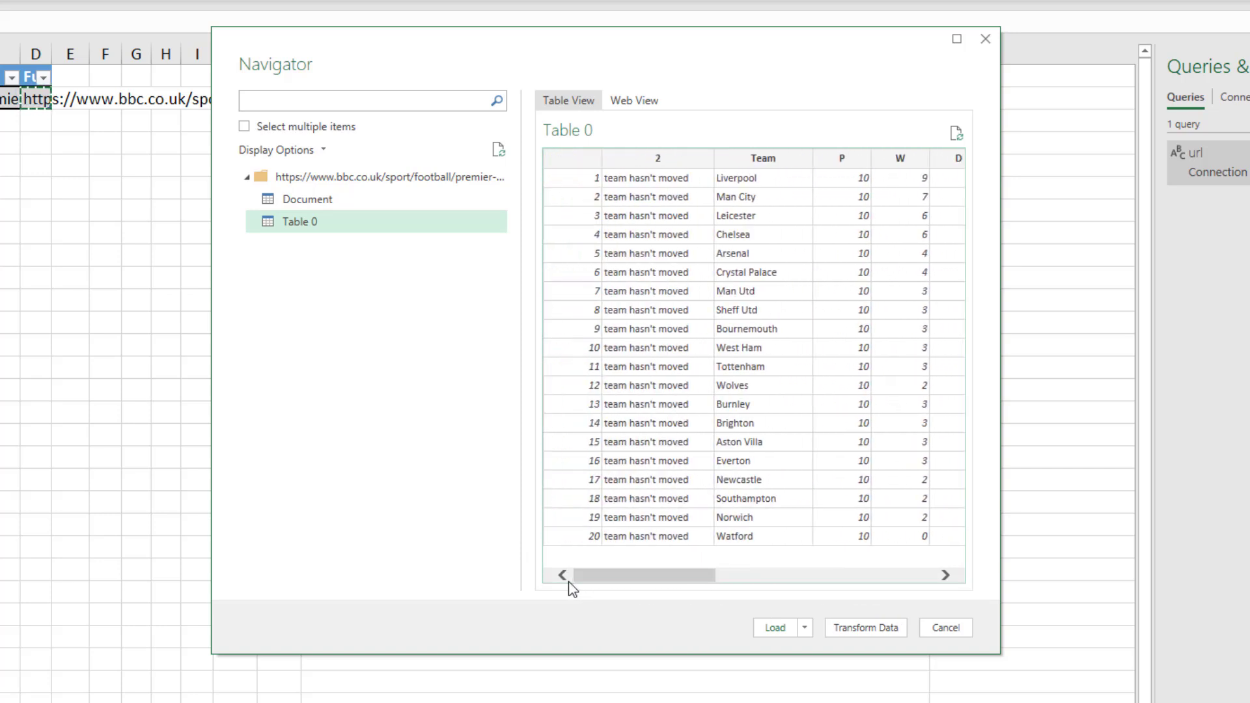
Open Table 0 for transforming, remove column 2 and rename the unnamed first column Rank.
{"action": "left_click", "coordinate": [865, 629]}
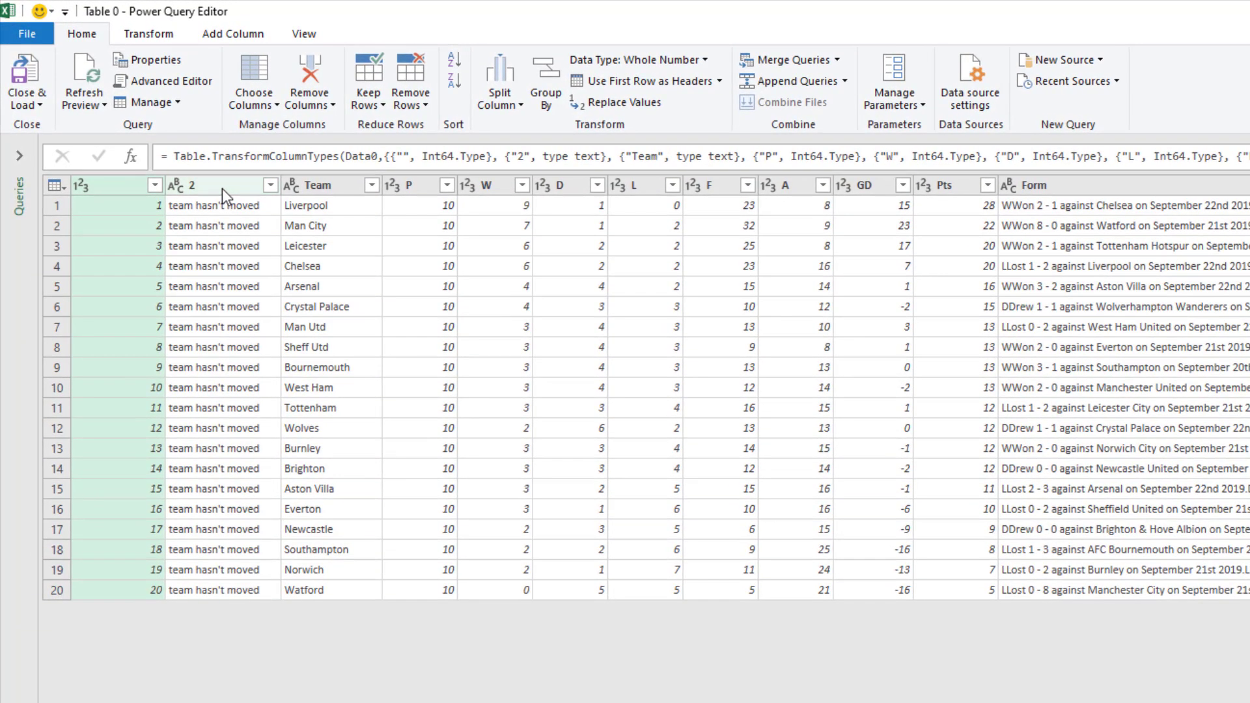
{"action": "right_click", "coordinate": [190, 162]}
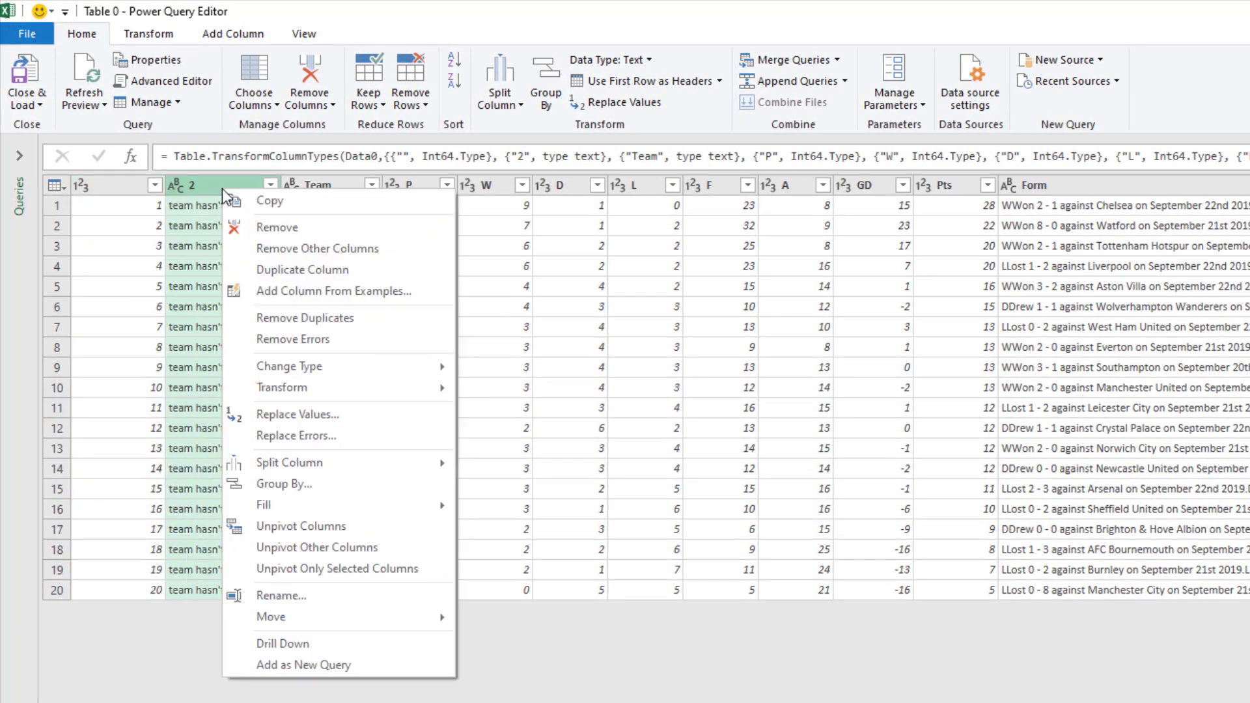
{"action": "left_click", "coordinate": [244, 228]}
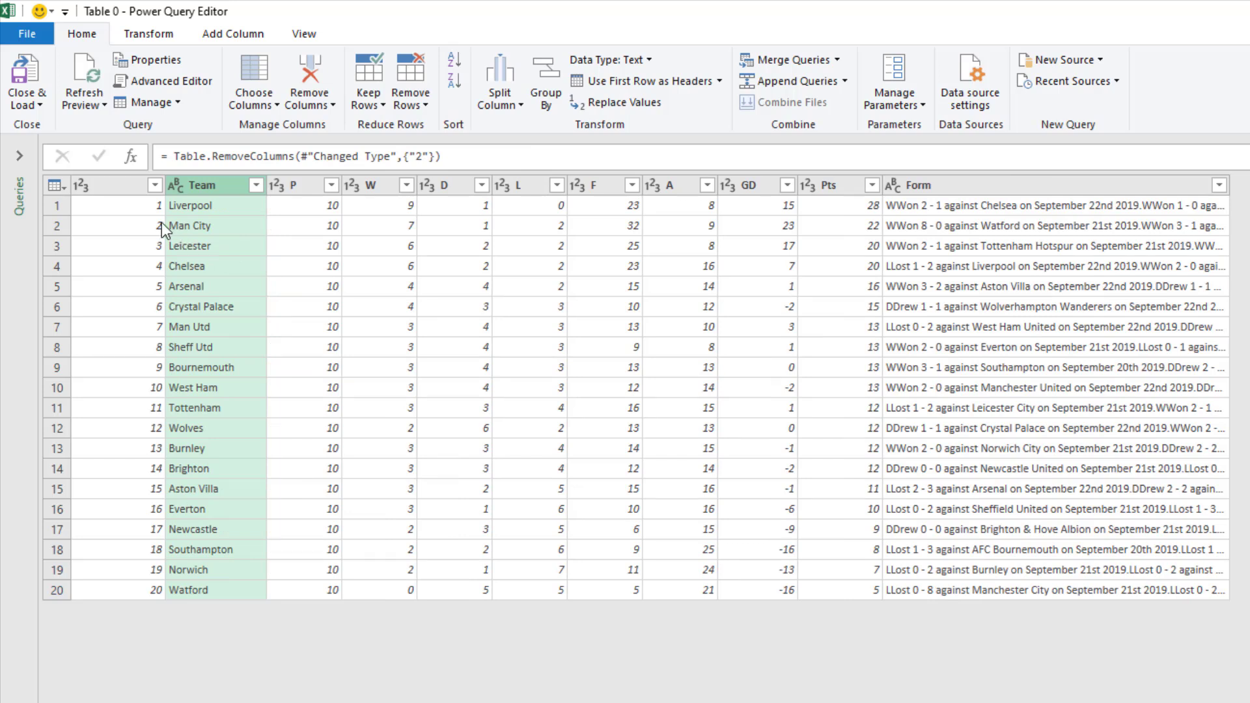
{"action": "double_click", "coordinate": [128, 186]}
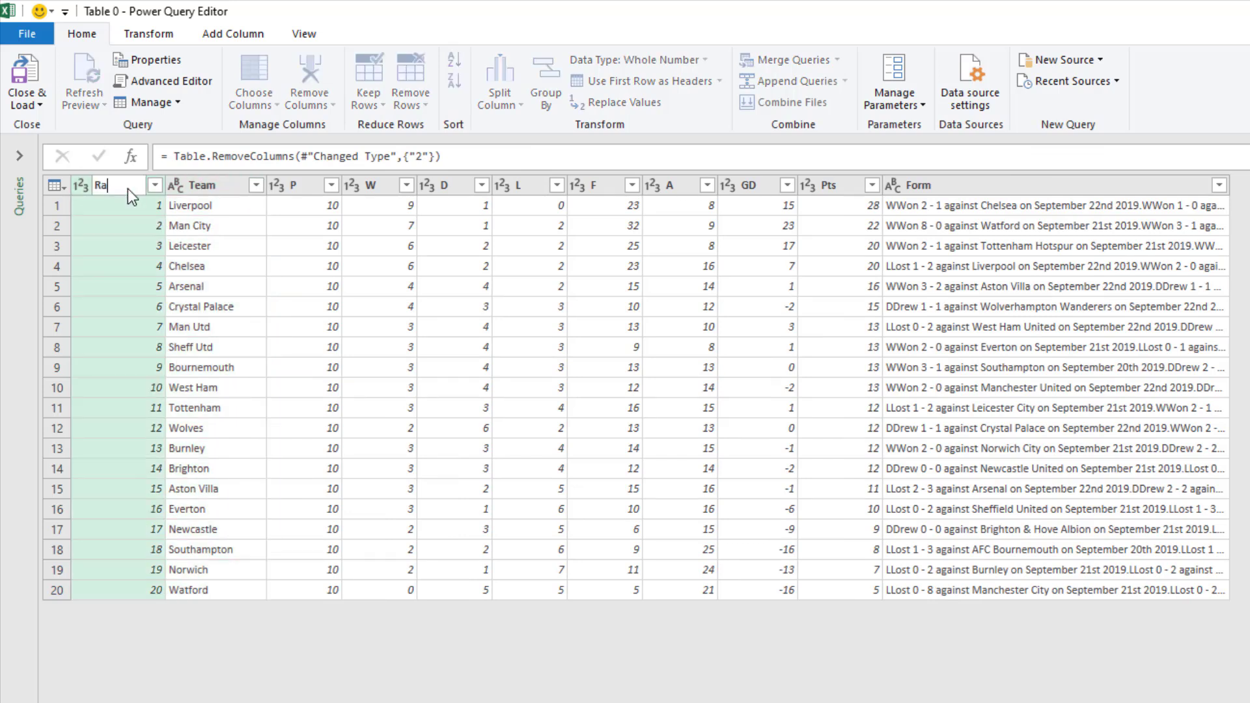
{"action": "key", "text": "Return"}
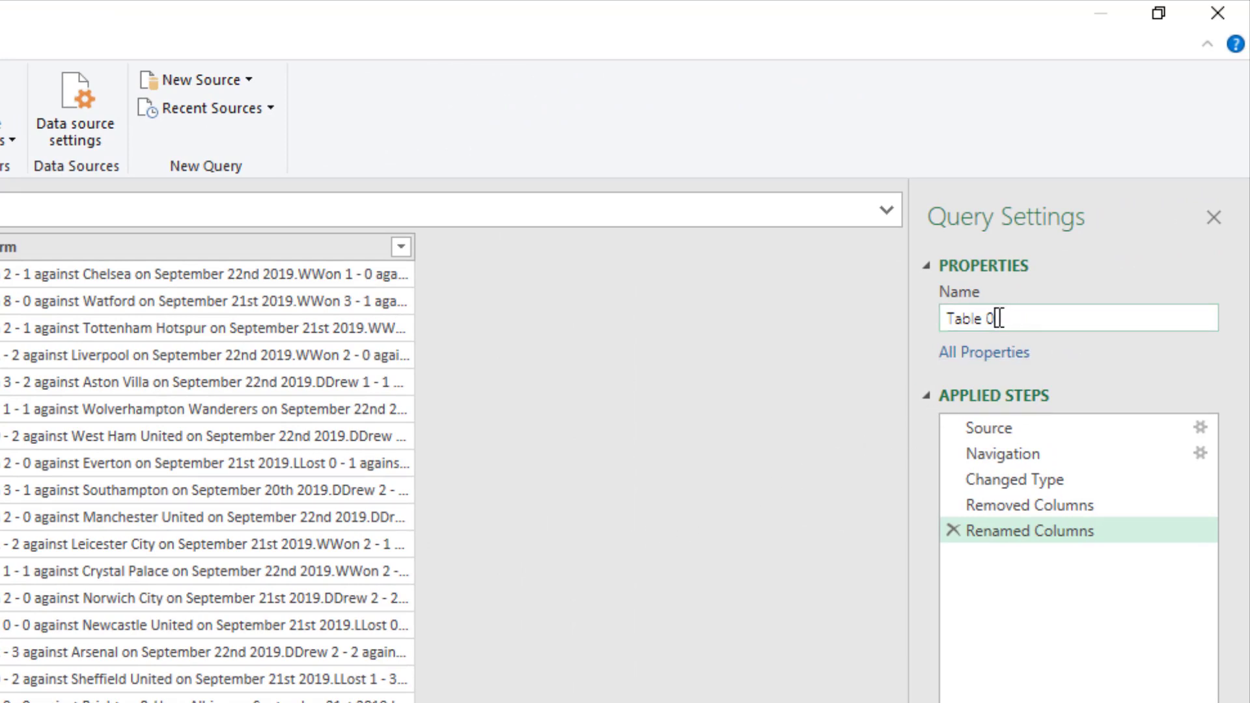
Replace the query name Table 0 with GetLeagueTable.
{"action": "left_click_drag", "start_coordinate": [998, 318], "coordinate": [944, 320]}
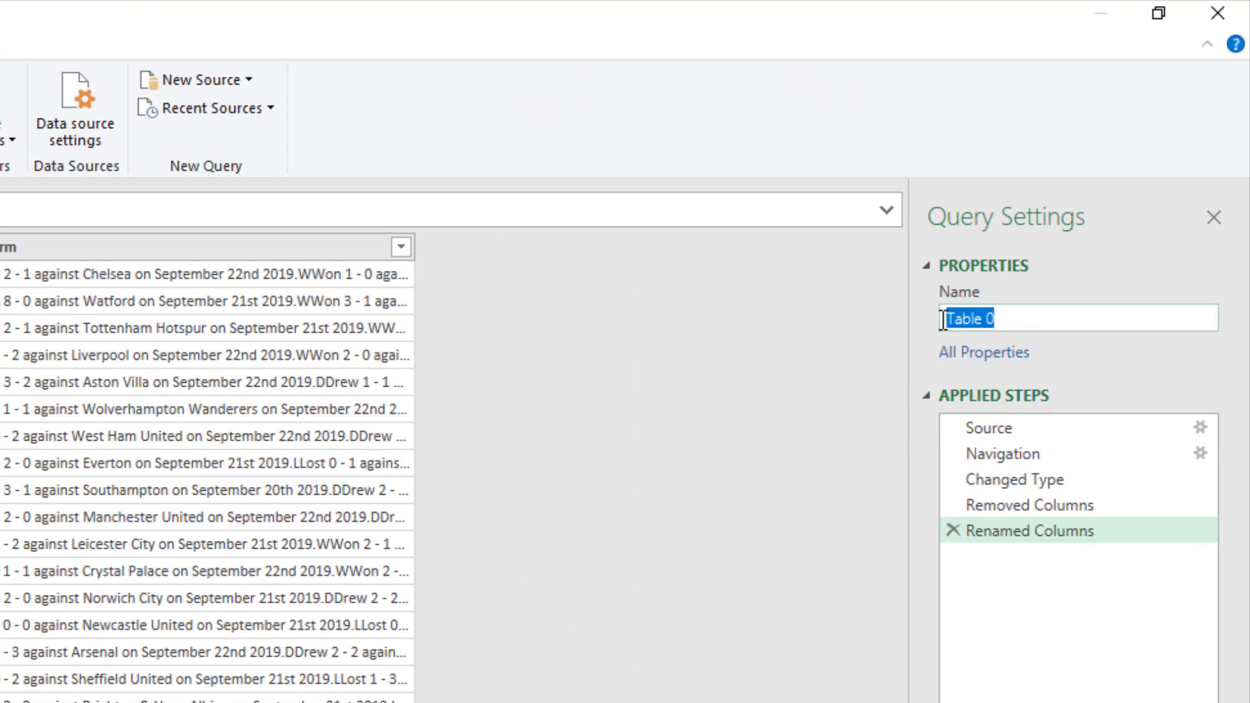
{"action": "type", "text": "GetLeague"}
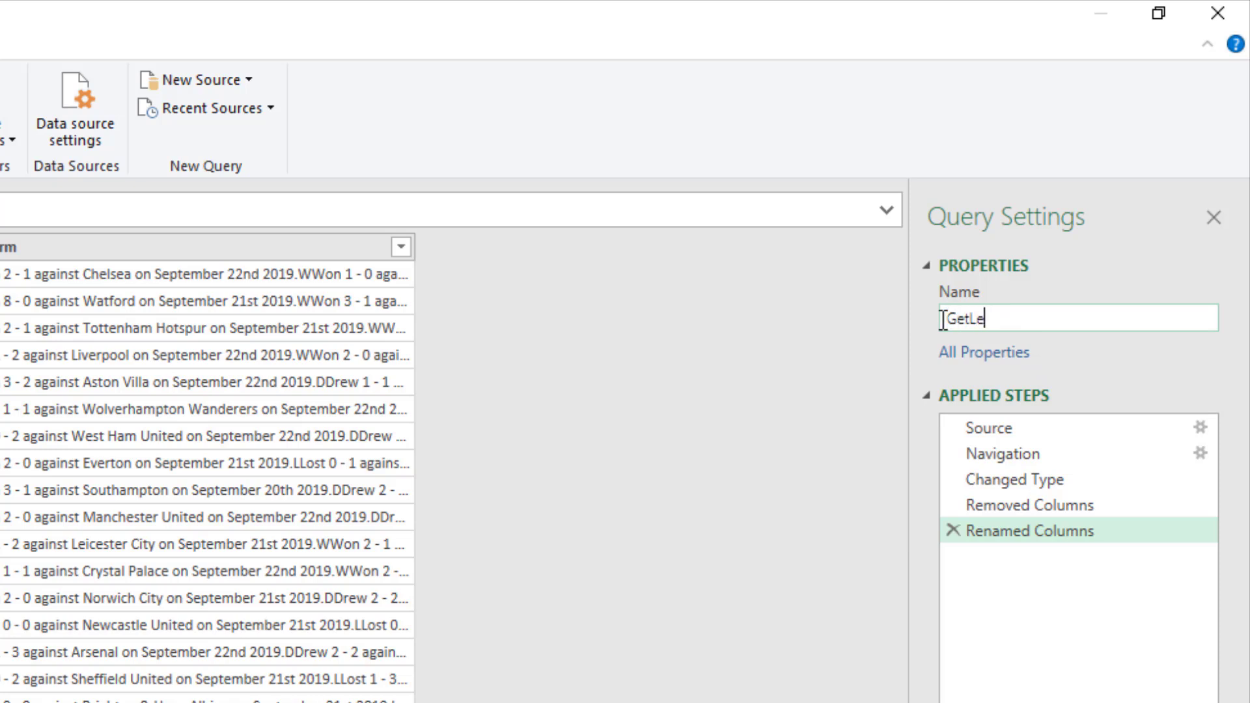
{"action": "type", "text": "Table"}
{"action": "key", "text": "Return"}
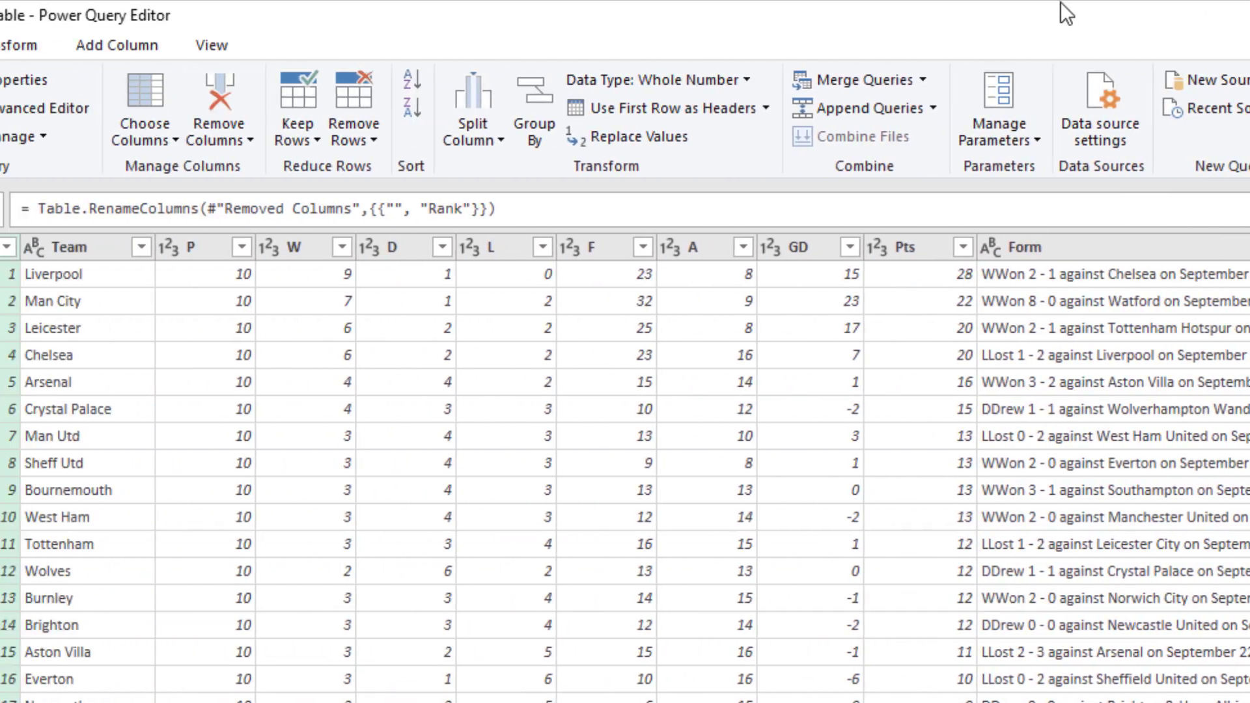
Load GetLeagueTable as a Table on the existing worksheet at $B$4.
{"action": "left_click", "coordinate": [54, 141]}
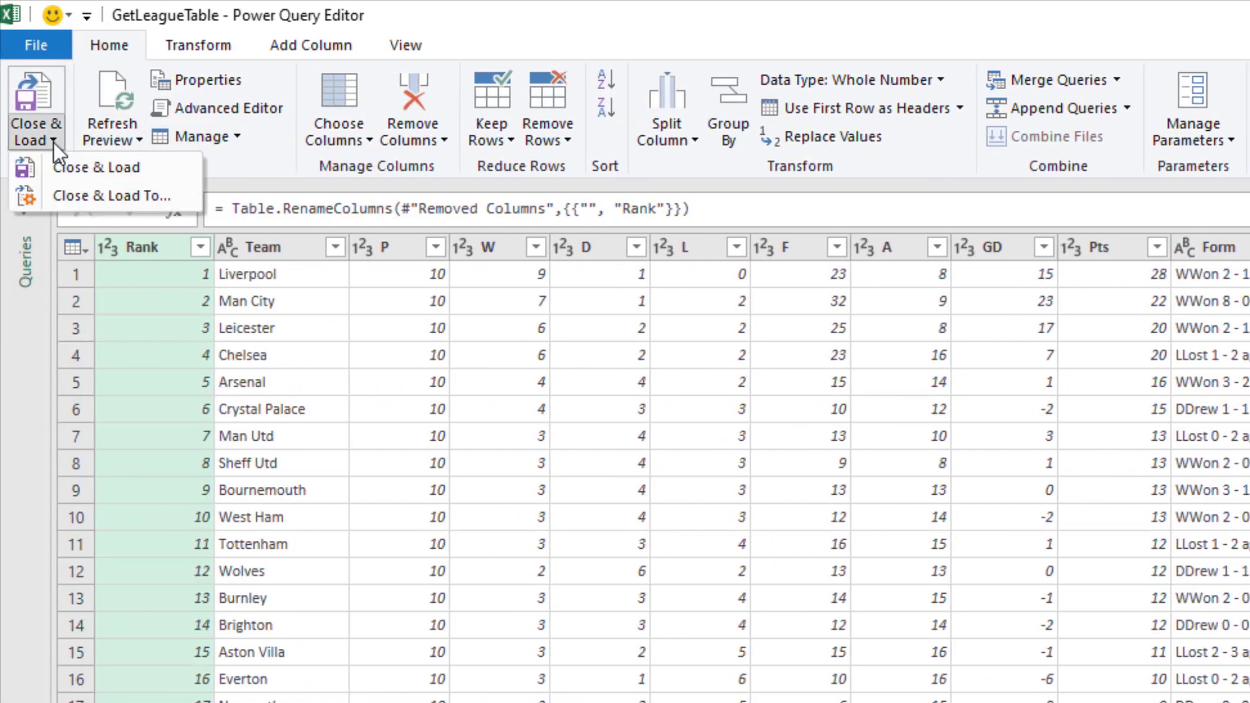
{"action": "left_click", "coordinate": [76, 193]}
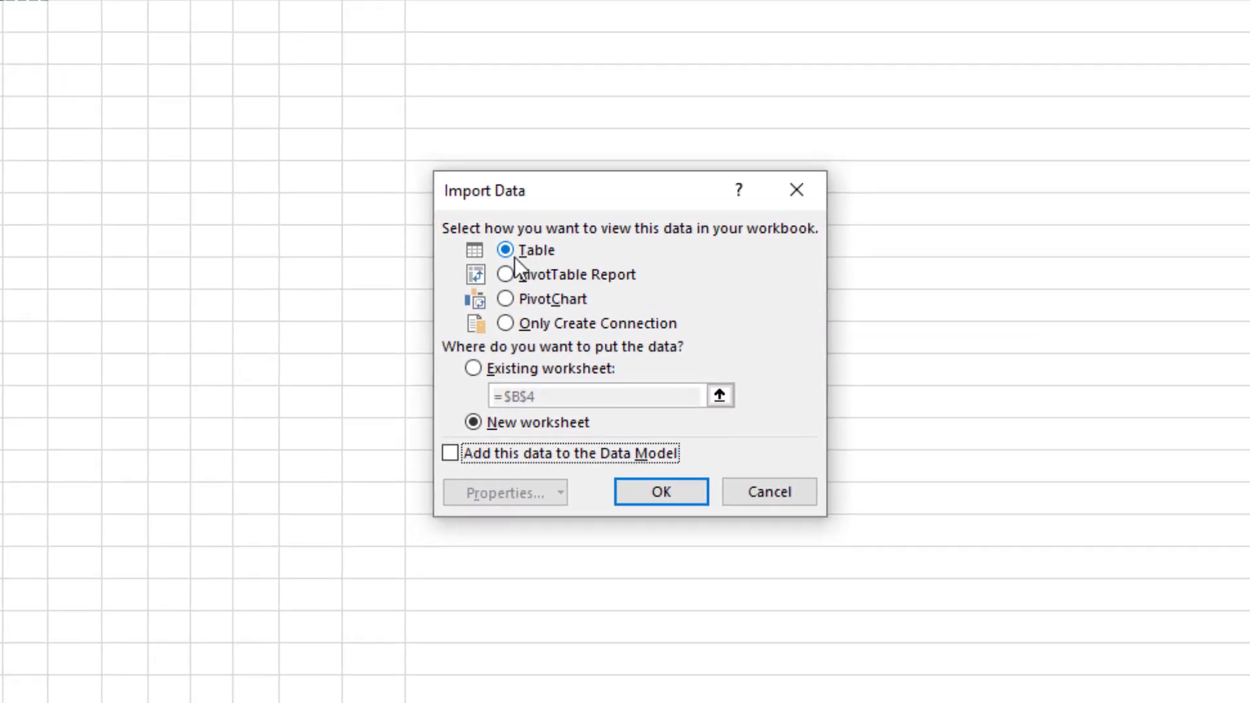
{"action": "left_click", "coordinate": [478, 366]}
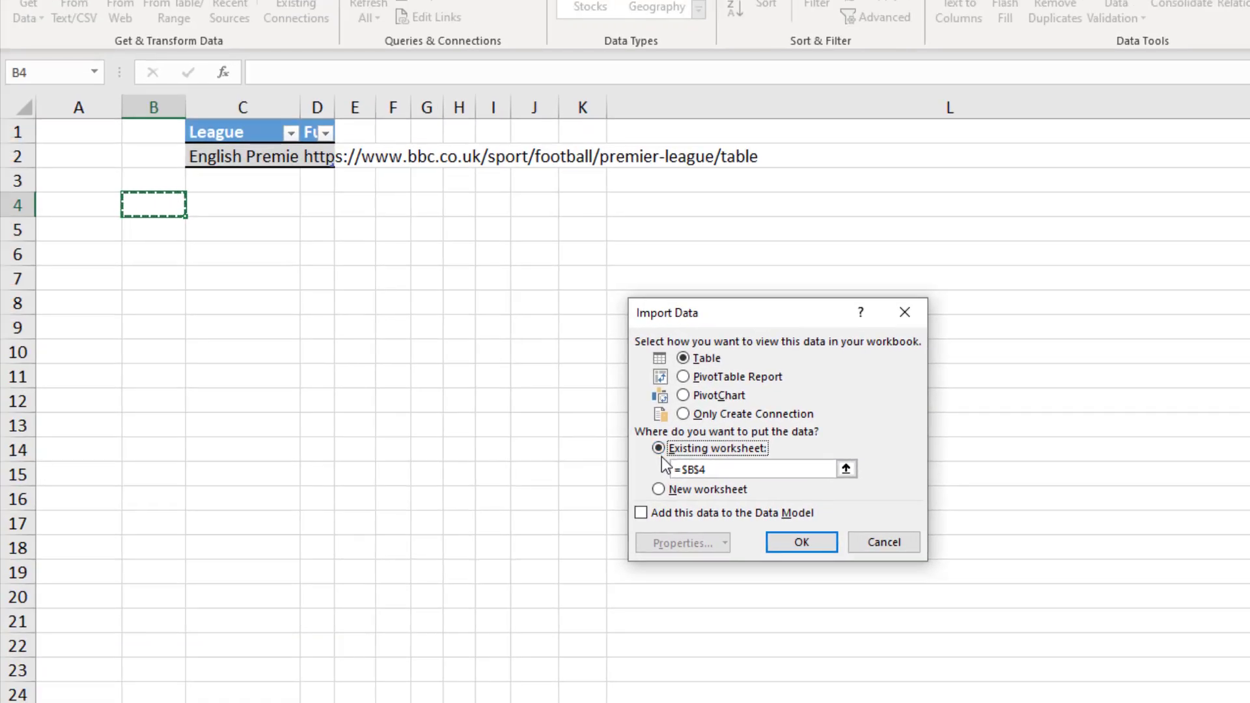
{"action": "left_click", "coordinate": [789, 549]}
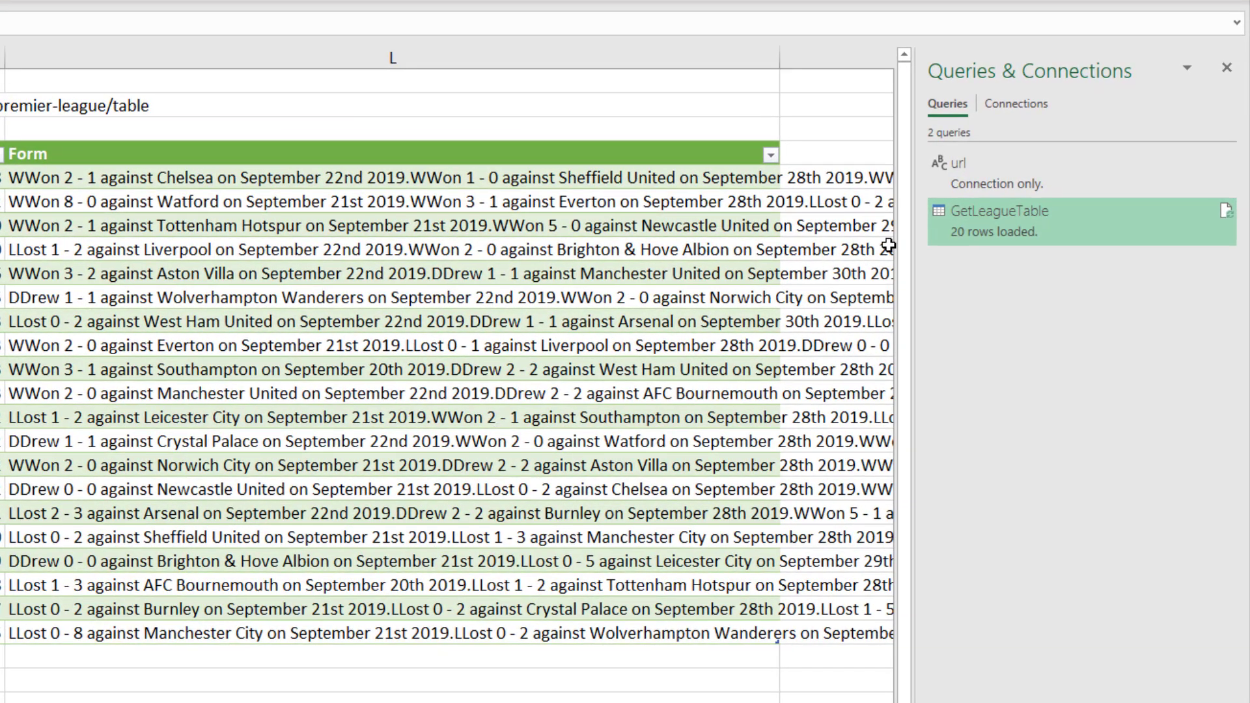
Reopen the GetLeagueTable query and view its Source step with the hard-coded BBC premier-league URL.
{"action": "right_click", "coordinate": [982, 228]}
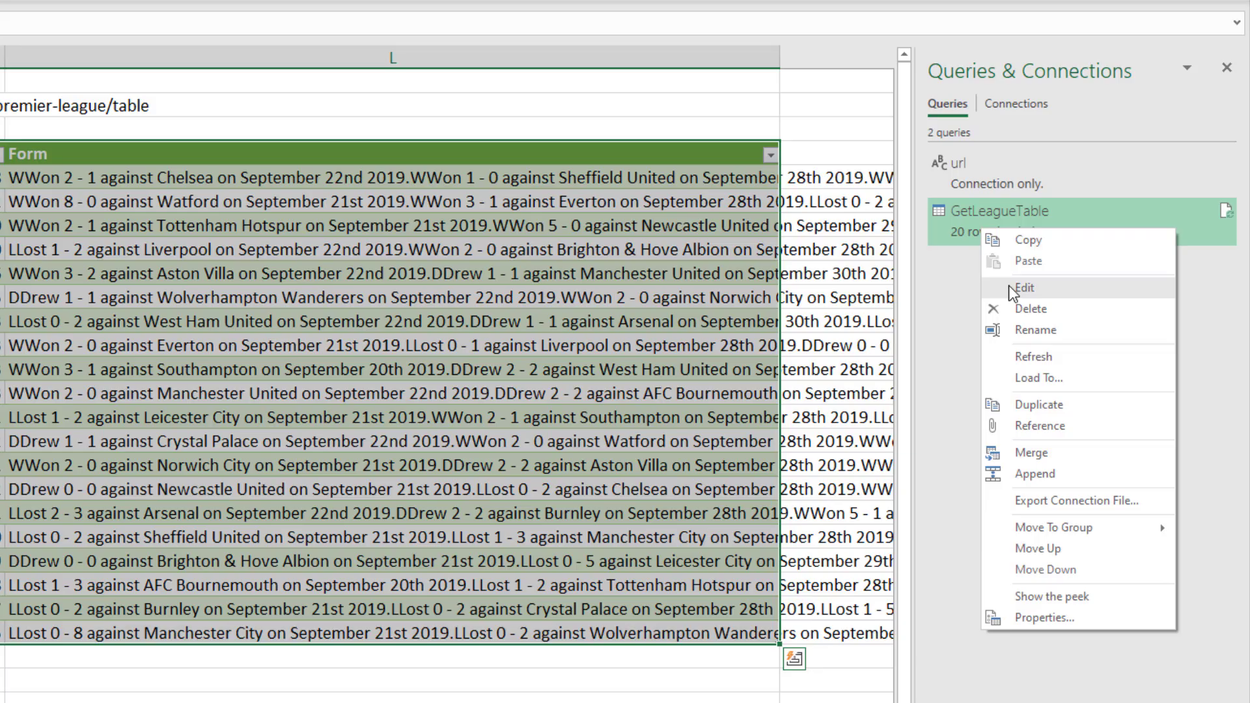
{"action": "left_click", "coordinate": [1023, 288]}
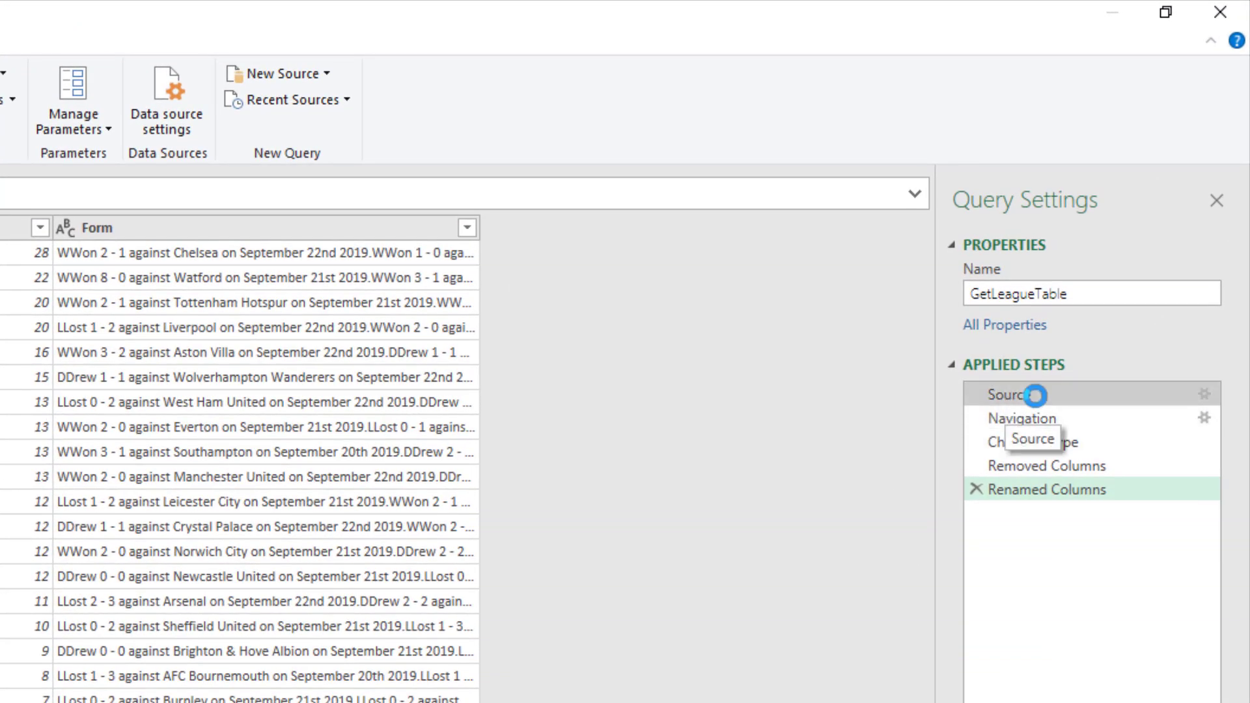
{"action": "left_click", "coordinate": [1035, 395]}
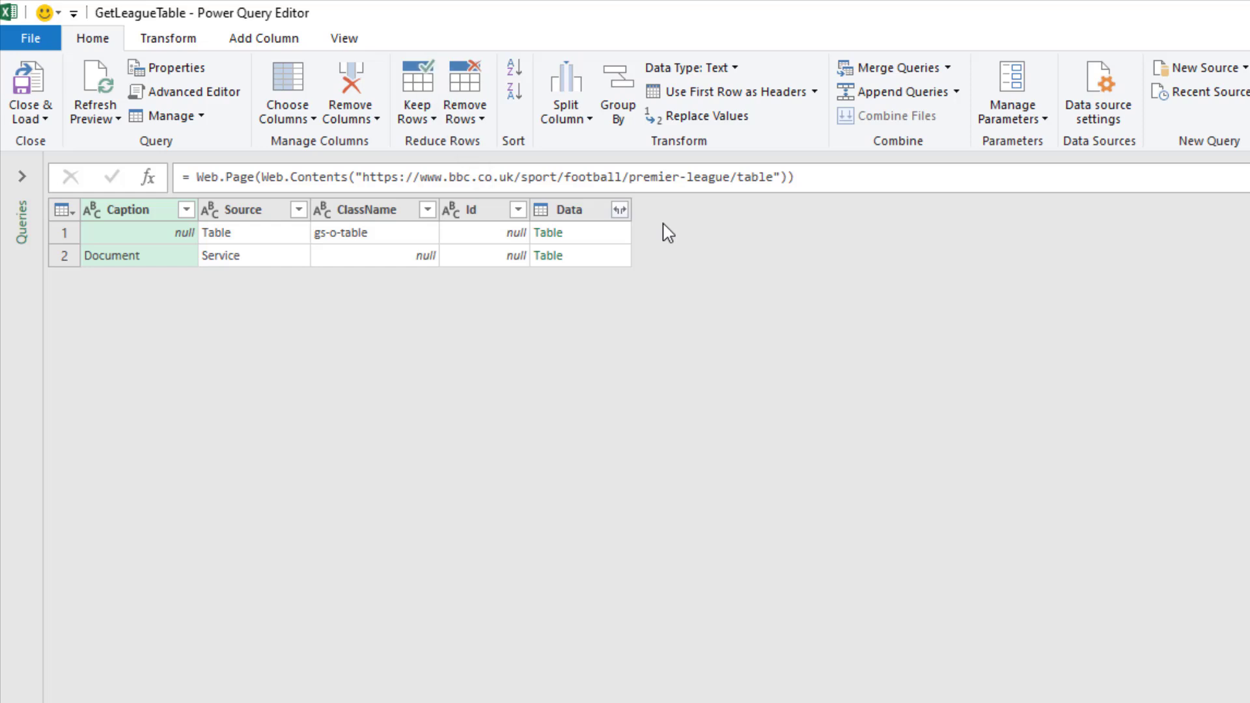
Replace the hard-coded BBC URL in the Source formula so it reads Web.Page(Web.Contents(url)).
{"action": "left_click", "coordinate": [22, 177]}
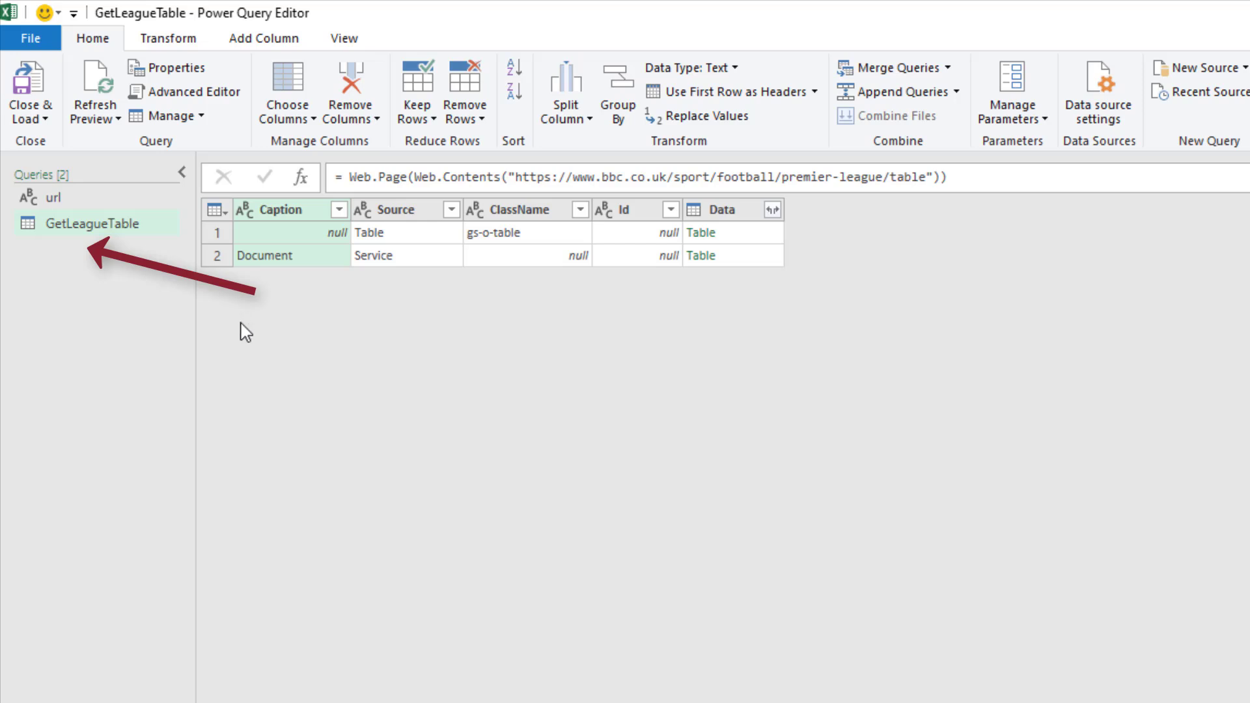
{"action": "double_click", "coordinate": [514, 177]}
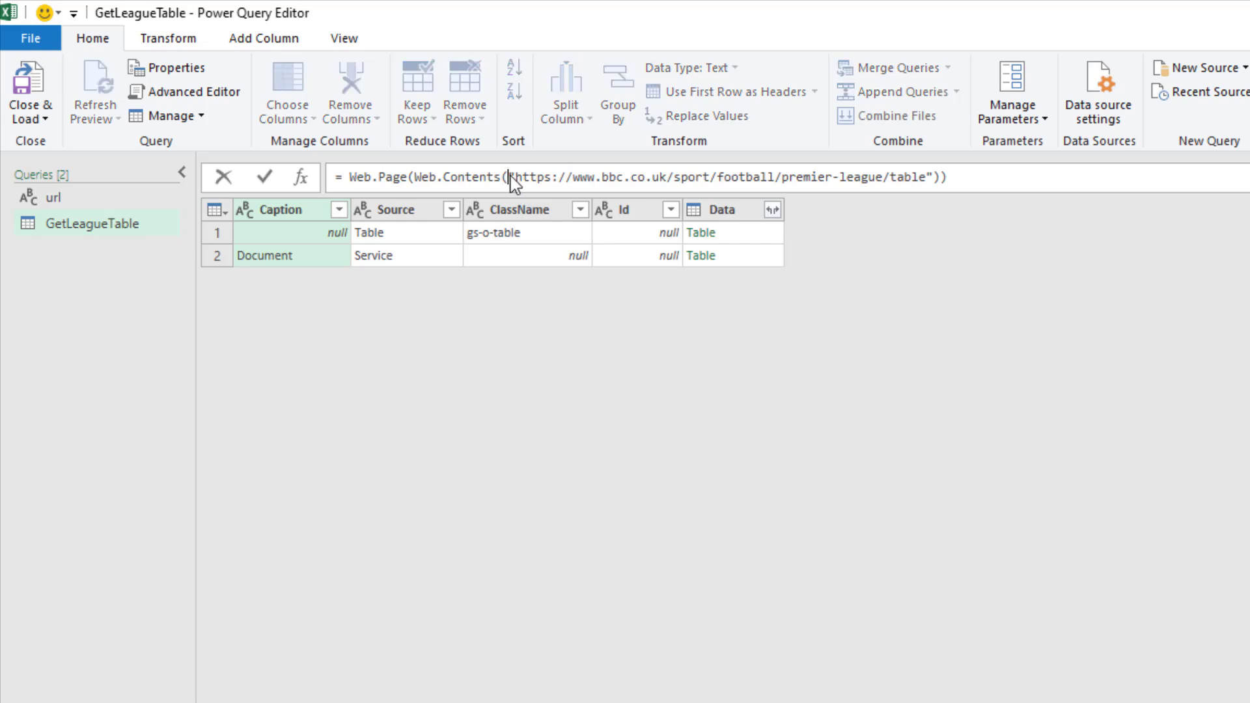
{"action": "left_click", "coordinate": [512, 177]}
{"action": "key", "text": "Delete"}
{"action": "key", "text": "Delete"}
{"action": "key", "text": "Delete"}
{"action": "key", "text": "Delete"}
{"action": "key", "text": "Delete"}
{"action": "key", "text": "Delete"}
{"action": "key", "text": "Delete"}
{"action": "key", "text": "Delete"}
{"action": "key", "text": "Delete"}
{"action": "key", "text": "Delete"}
{"action": "key", "text": "Delete"}
{"action": "key", "text": "Delete"}
{"action": "key", "text": "Delete"}
{"action": "key", "text": "Delete"}
{"action": "key", "text": "Delete"}
{"action": "key", "text": "Delete"}
{"action": "key", "text": "Delete"}
{"action": "key", "text": "Delete"}
{"action": "key", "text": "Delete"}
{"action": "key", "text": "Delete"}
{"action": "key", "text": "Delete"}
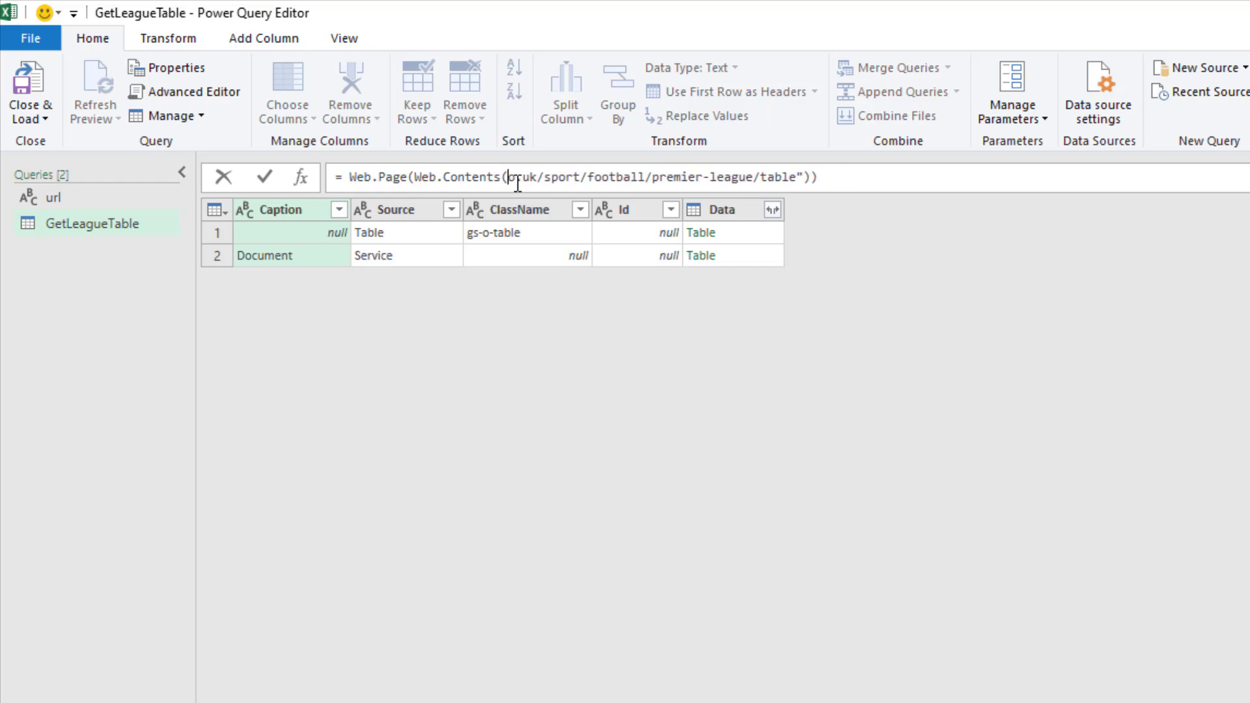
{"action": "key", "text": "Delete"}
{"action": "key", "text": "Delete"}
{"action": "key", "text": "Delete"}
{"action": "key", "text": "Delete"}
{"action": "key", "text": "Delete"}
{"action": "key", "text": "Delete"}
{"action": "key", "text": "Delete"}
{"action": "key", "text": "Delete"}
{"action": "key", "text": "Delete"}
{"action": "key", "text": "Delete"}
{"action": "key", "text": "Delete"}
{"action": "key", "text": "Delete"}
{"action": "key", "text": "Delete"}
{"action": "key", "text": "Delete"}
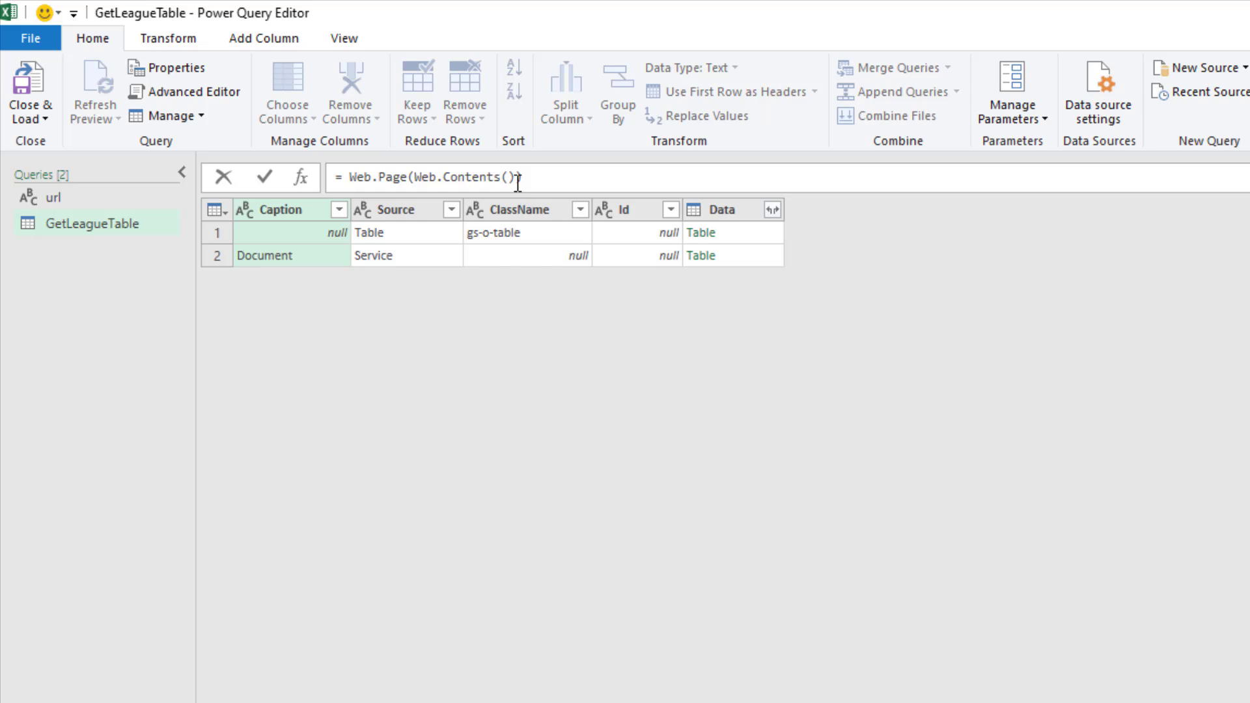
{"action": "type", "text": "url"}
{"action": "key", "text": "Return"}
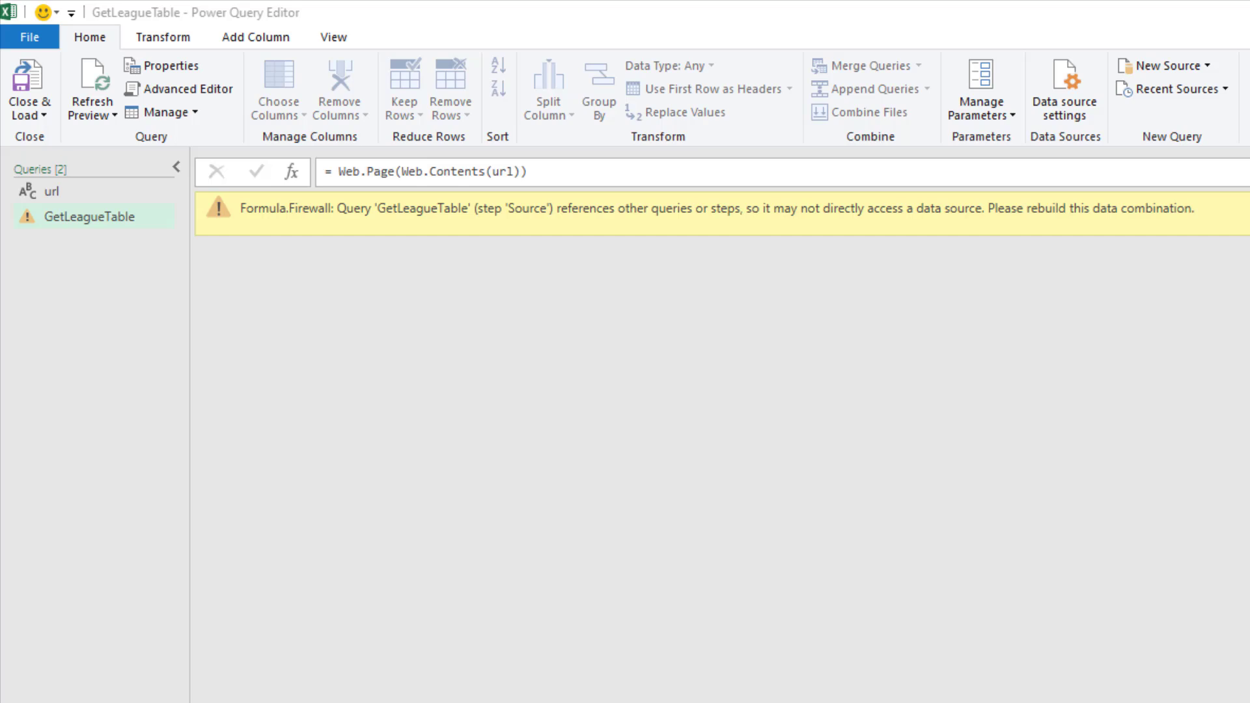
Copy the url query's three M steps, Excel.CurrentWorkbook through Full URL, from the Advanced Editor without changes.
{"action": "left_click", "coordinate": [75, 195]}
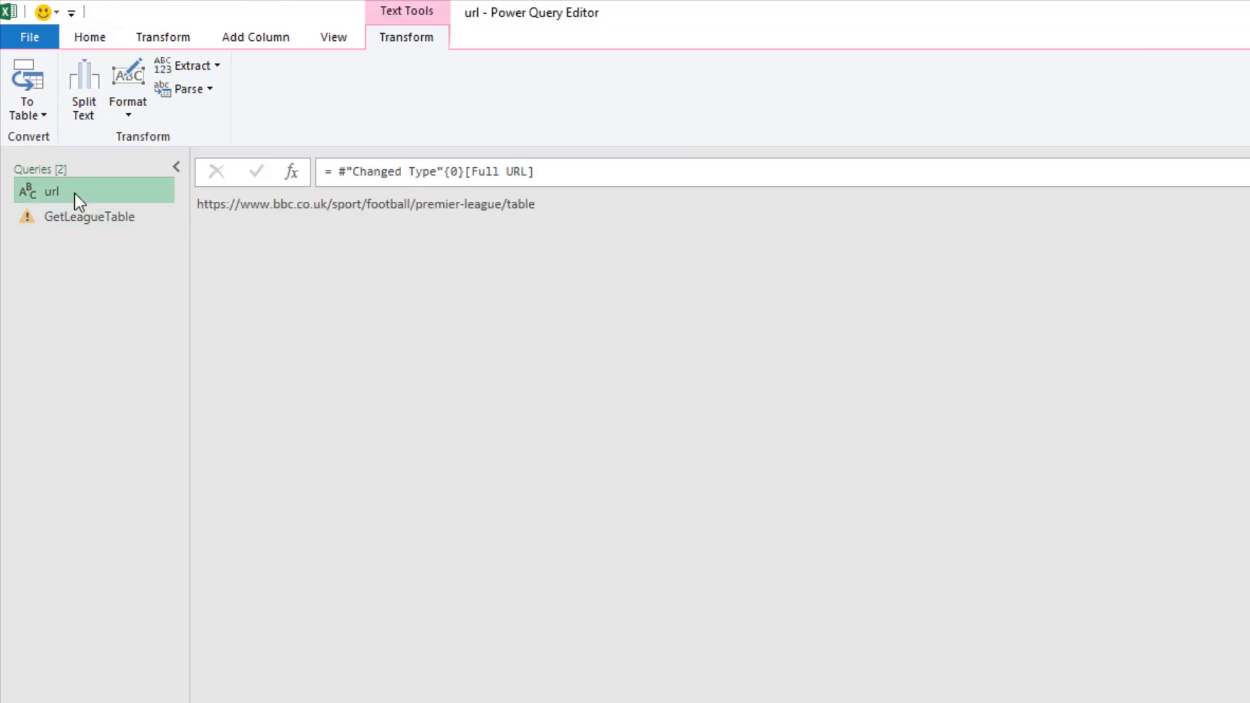
{"action": "left_click", "coordinate": [101, 33]}
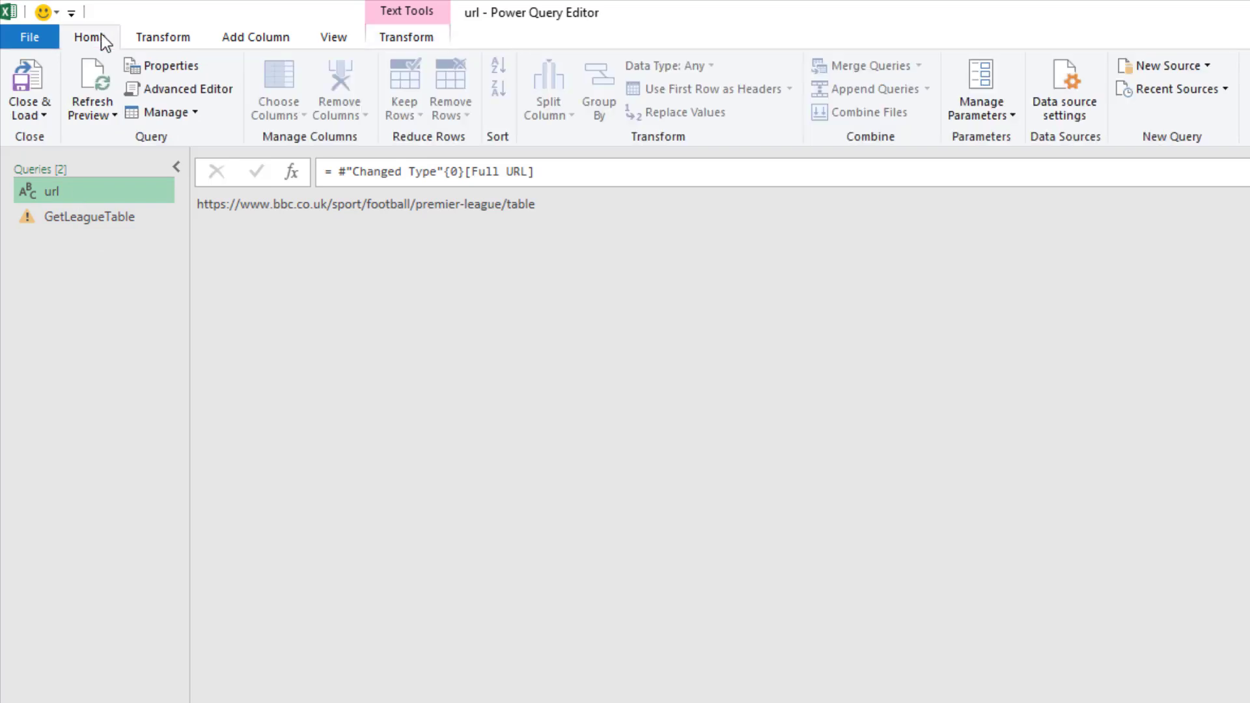
{"action": "left_click", "coordinate": [150, 92]}
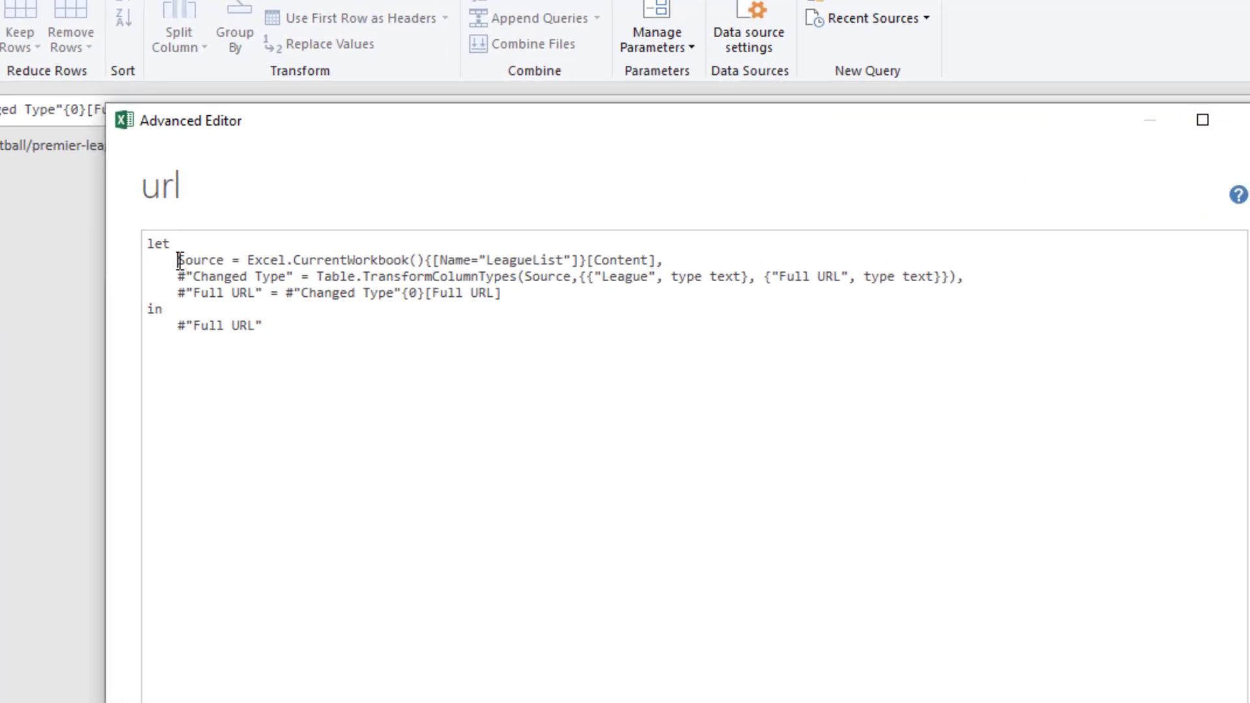
{"action": "left_click_drag", "start_coordinate": [177, 261], "coordinate": [519, 302]}
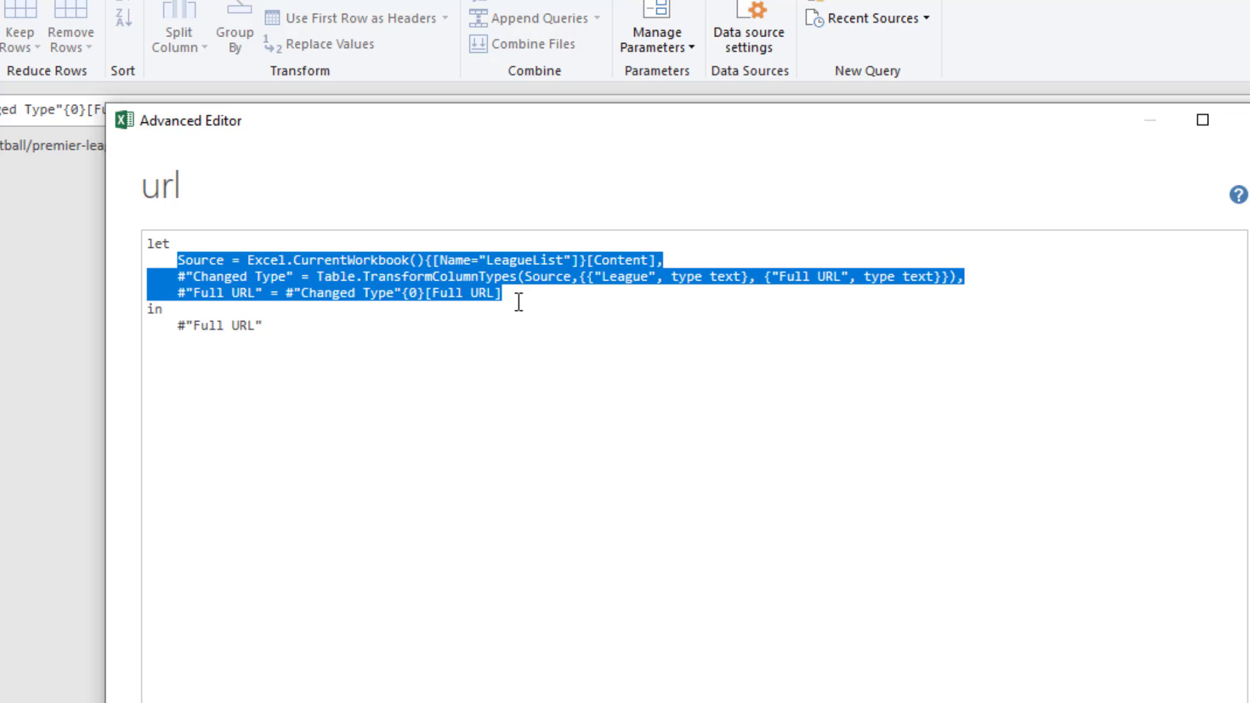
{"action": "right_click", "coordinate": [448, 279]}
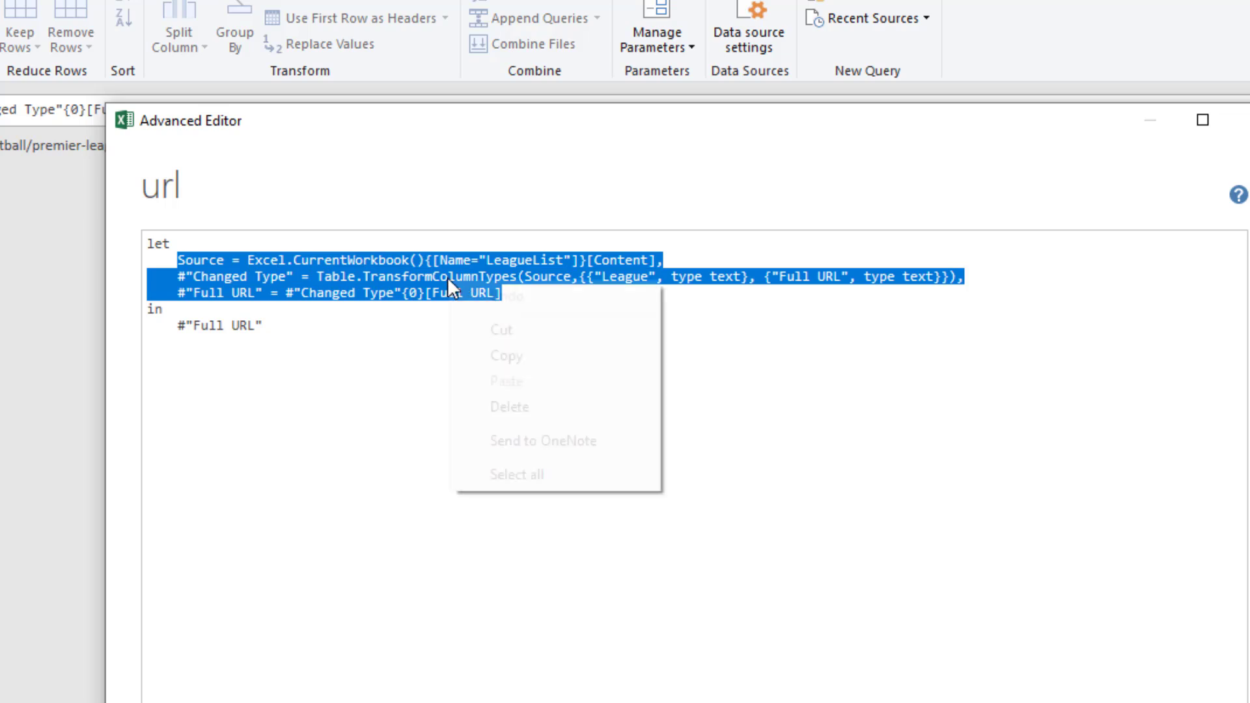
{"action": "left_click", "coordinate": [500, 356]}
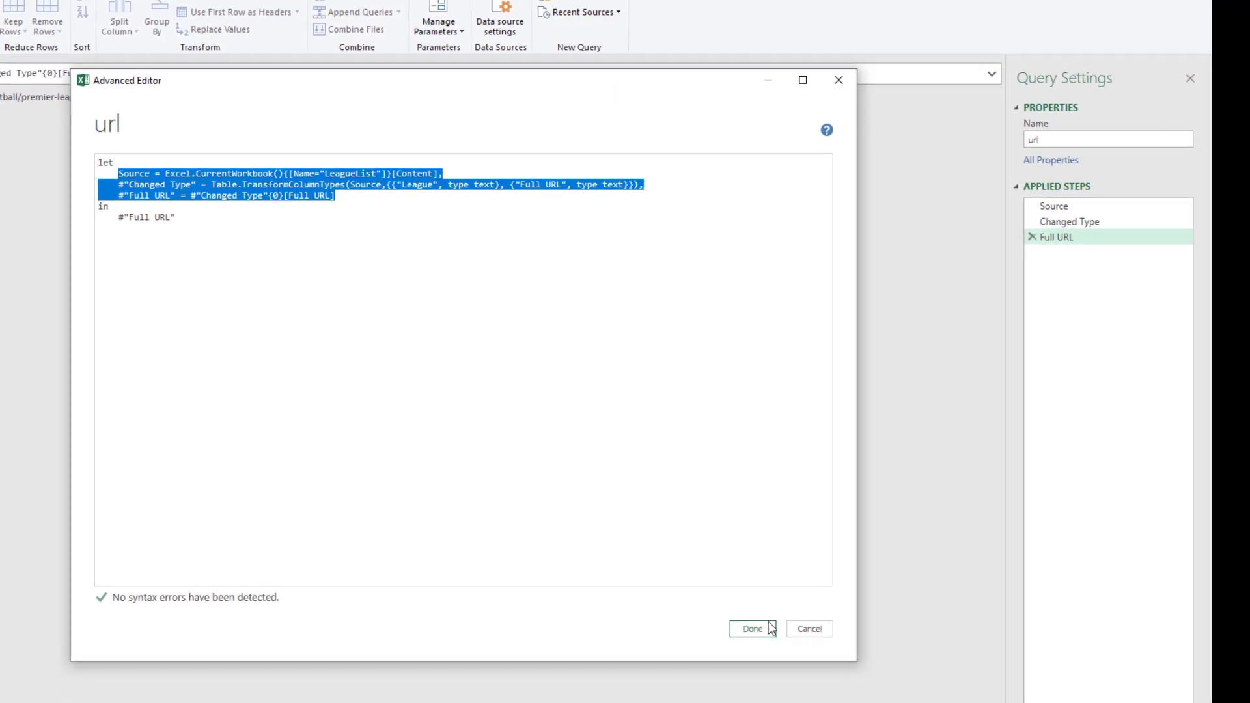
{"action": "left_click", "coordinate": [804, 632]}
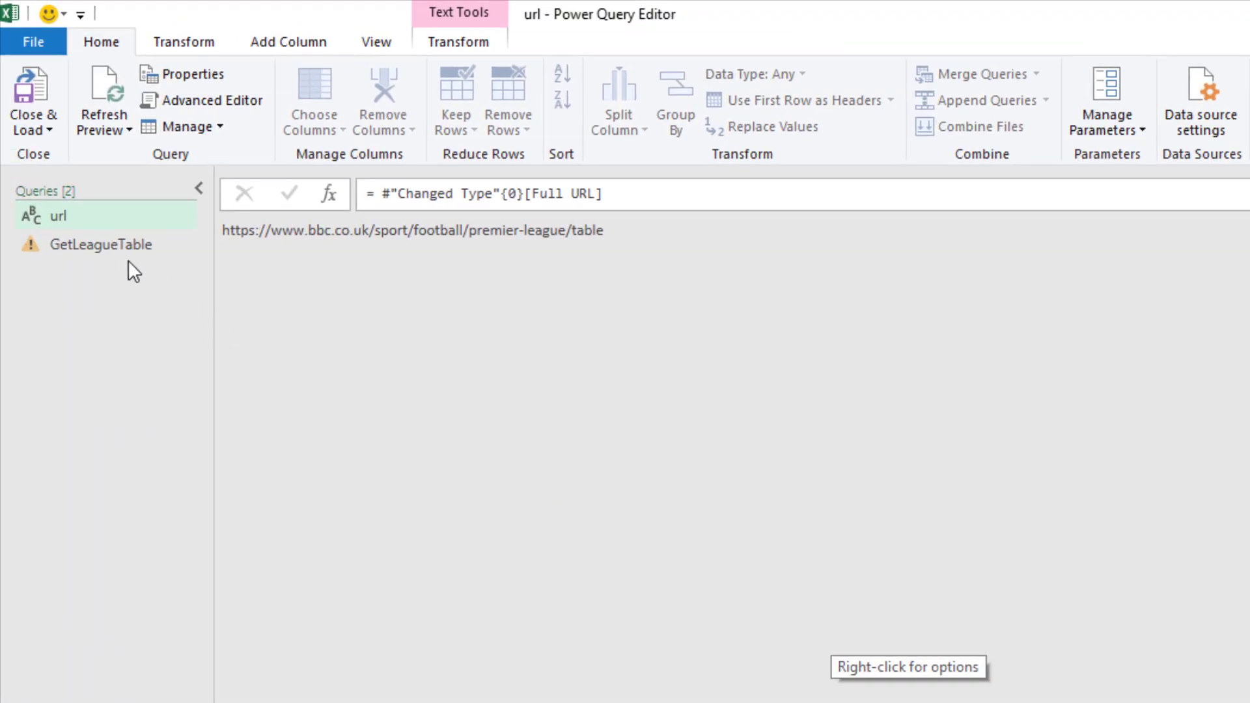
Paste the copied url steps on a new indented line under let in GetLeagueTable's code.
{"action": "left_click", "coordinate": [96, 251]}
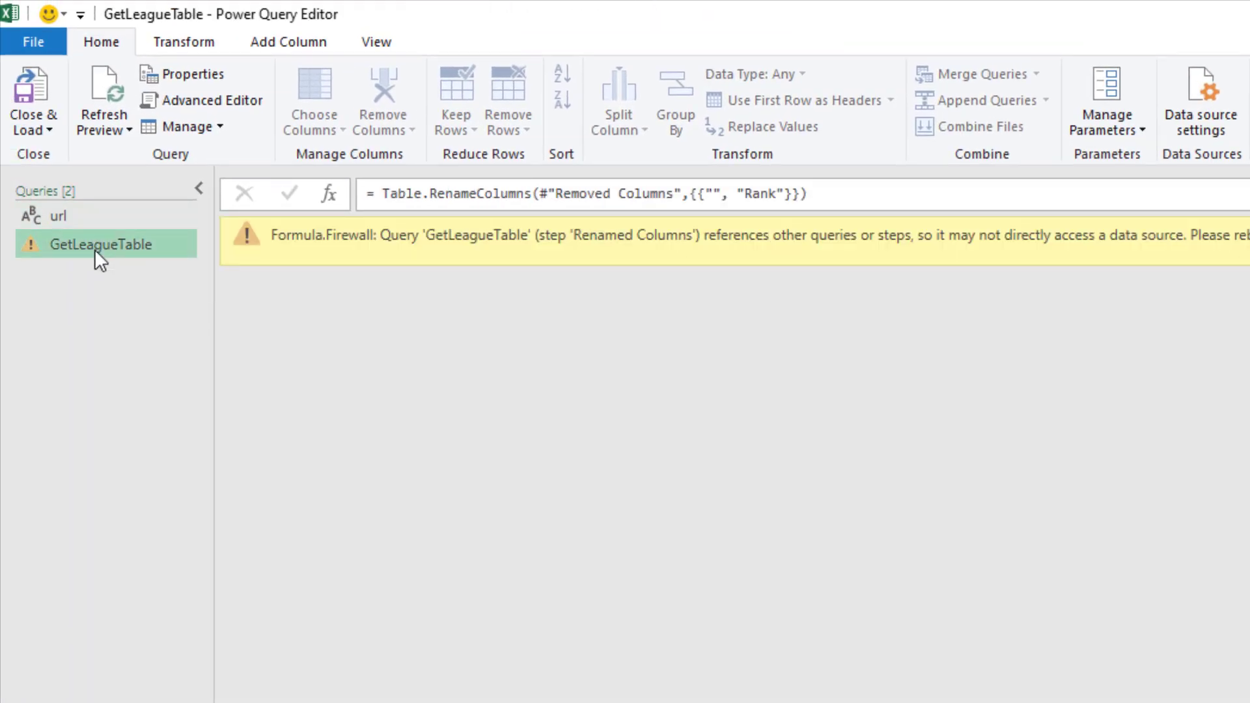
{"action": "left_click", "coordinate": [178, 104]}
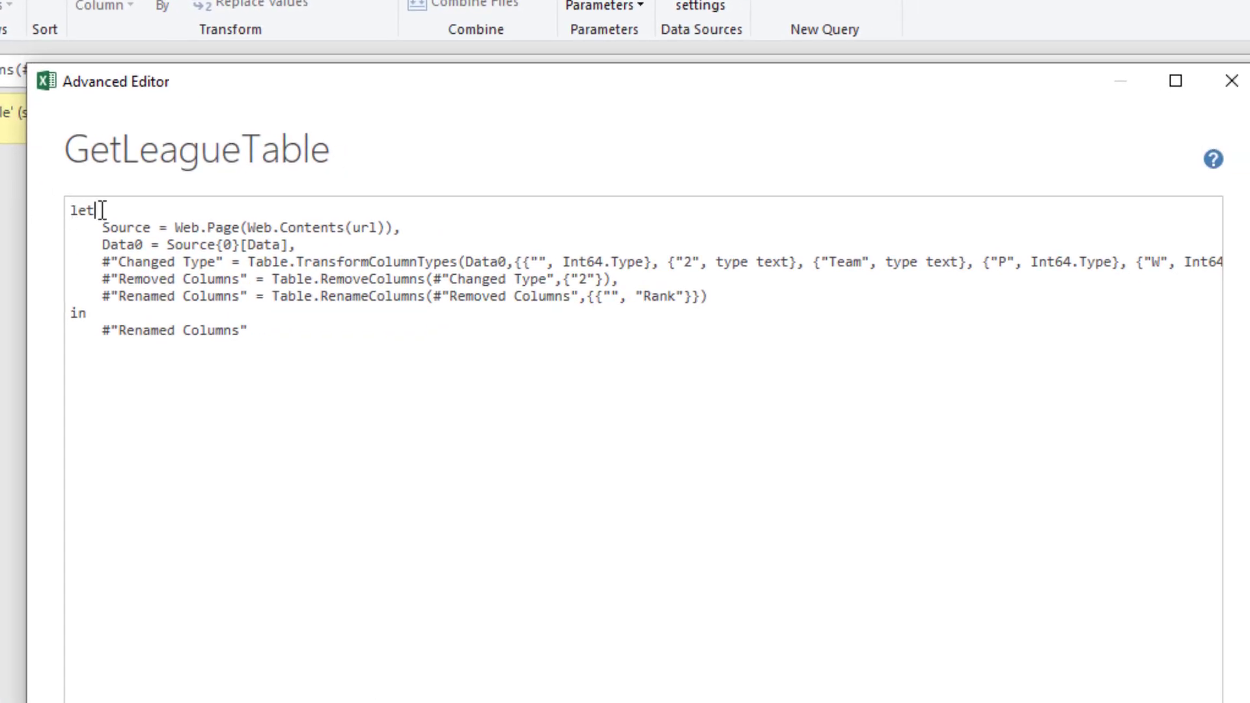
{"action": "left_click", "coordinate": [112, 218]}
{"action": "key", "text": "Return"}
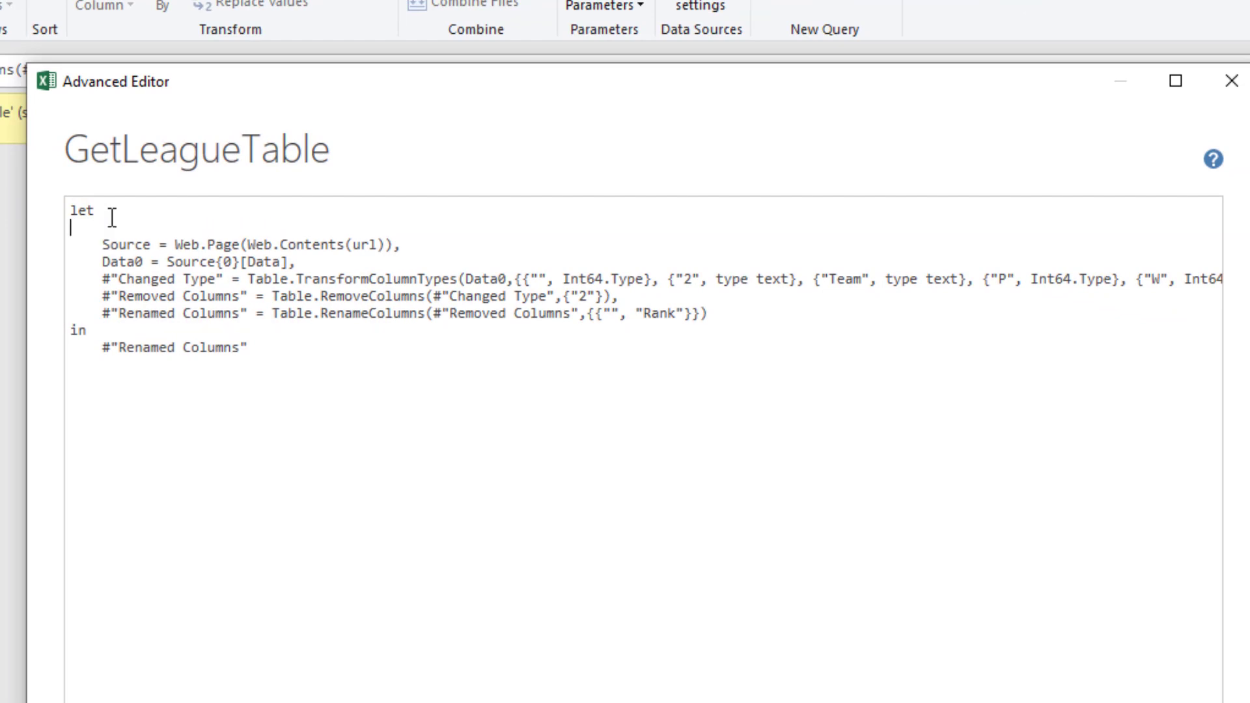
{"action": "key", "text": "Tab"}
{"action": "key", "text": "ctrl+v"}
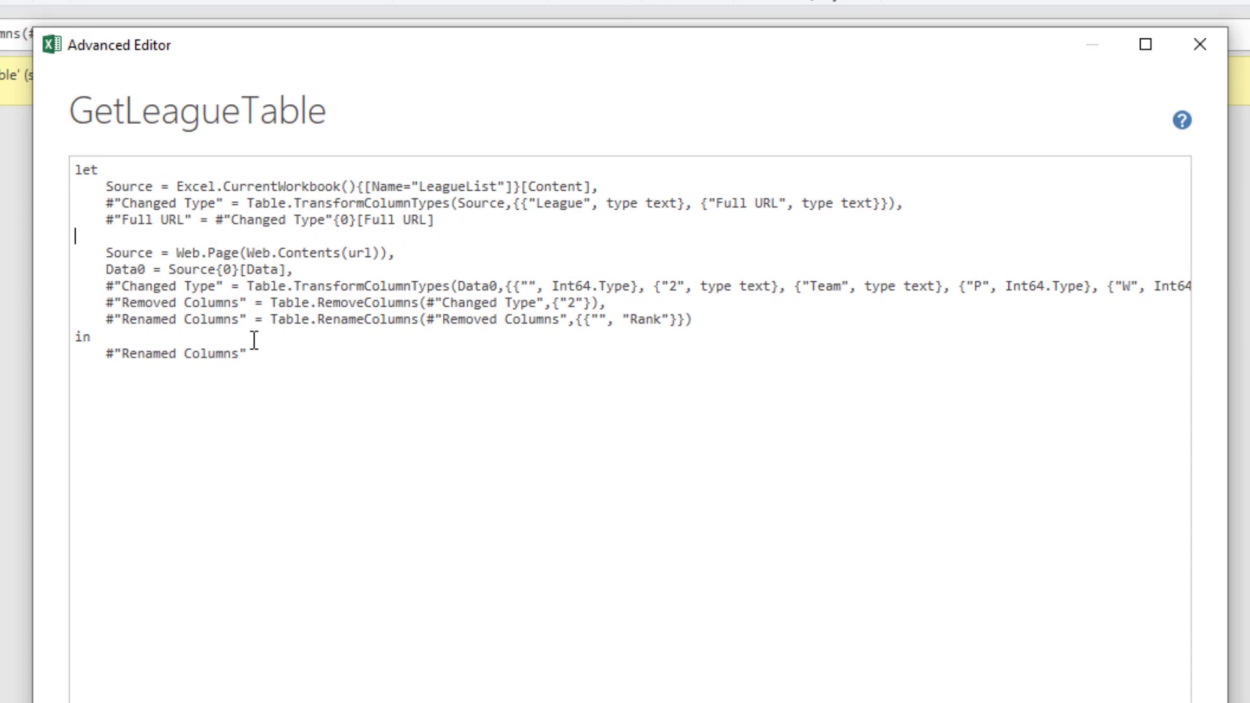
Add a comma after the Full URL line and rename the web step to Source2.
{"action": "left_click", "coordinate": [459, 220]}
{"action": "type", "text": ","}
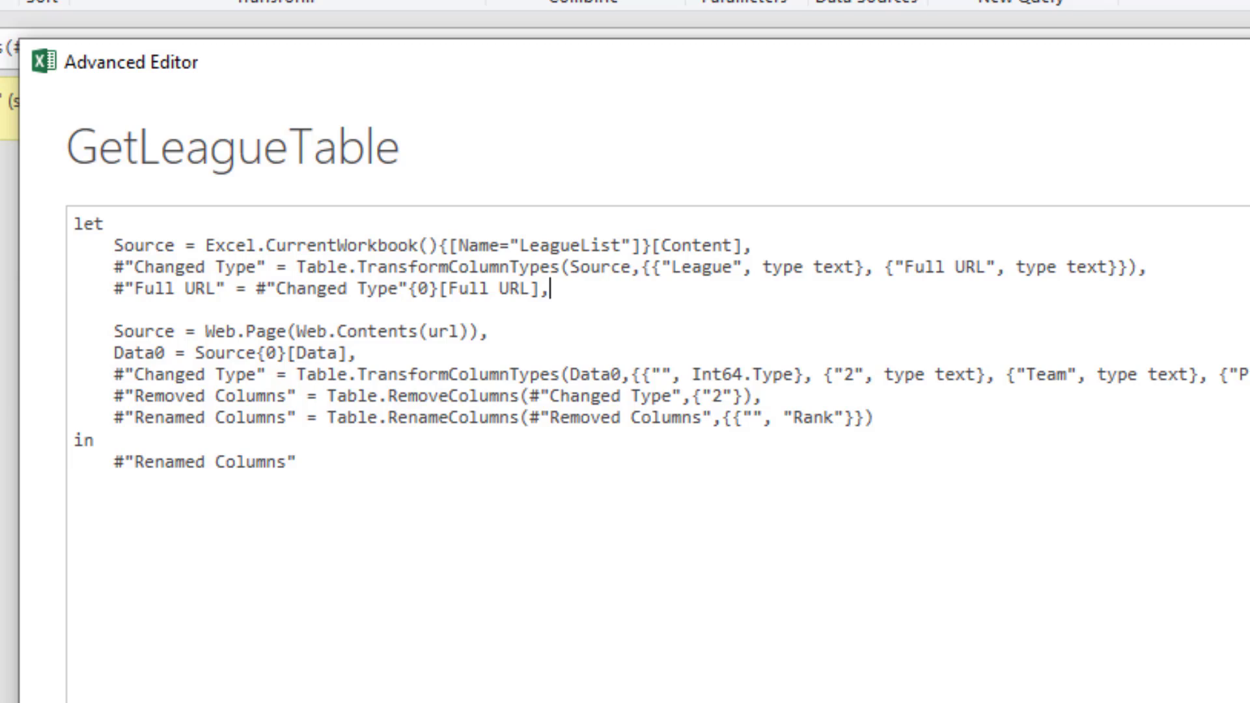
{"action": "left_click", "coordinate": [175, 332]}
{"action": "type", "text": "2"}
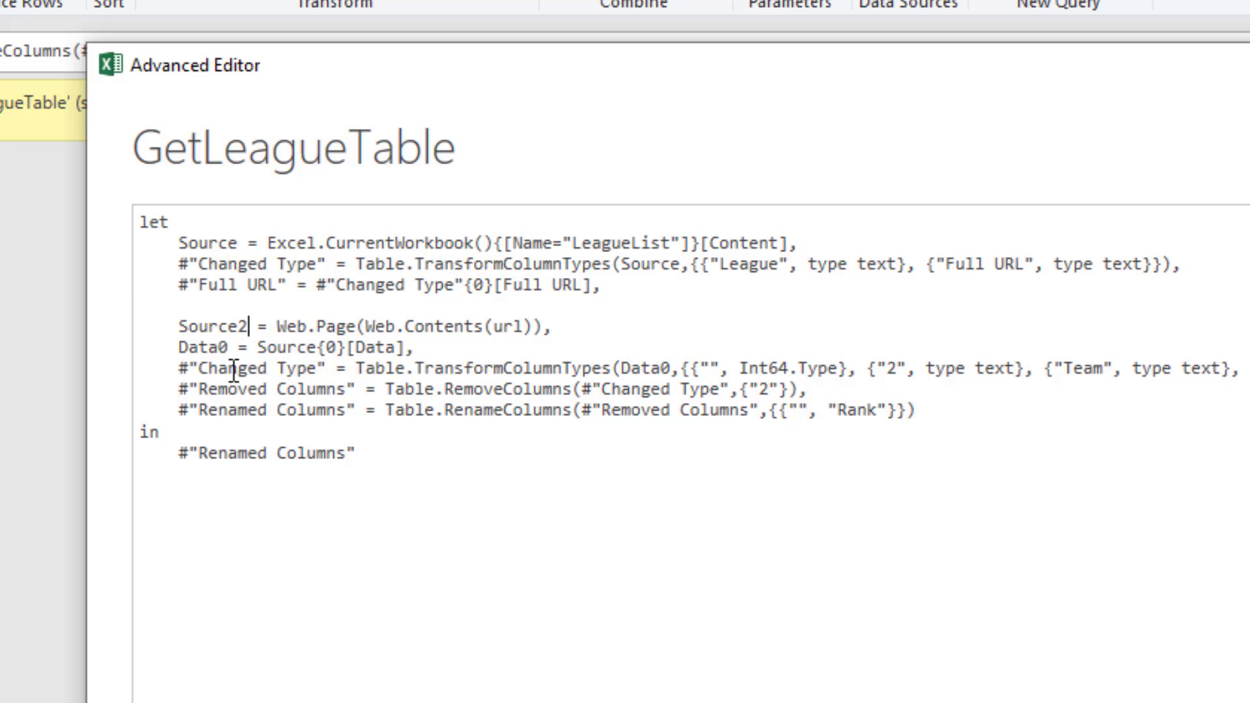
Delete the duplicate #"Changed Type" line and realign the Removed Columns line.
{"action": "left_click_drag", "start_coordinate": [170, 368], "coordinate": [1246, 368]}
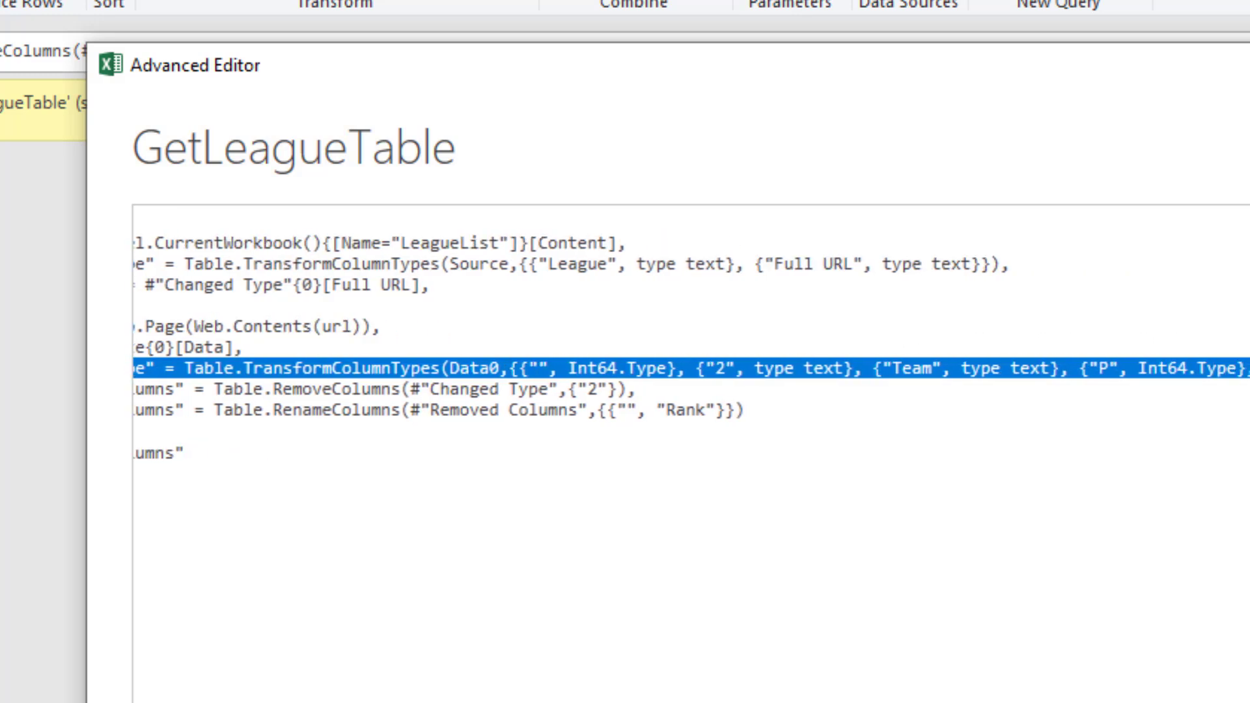
{"action": "key", "text": "Delete"}
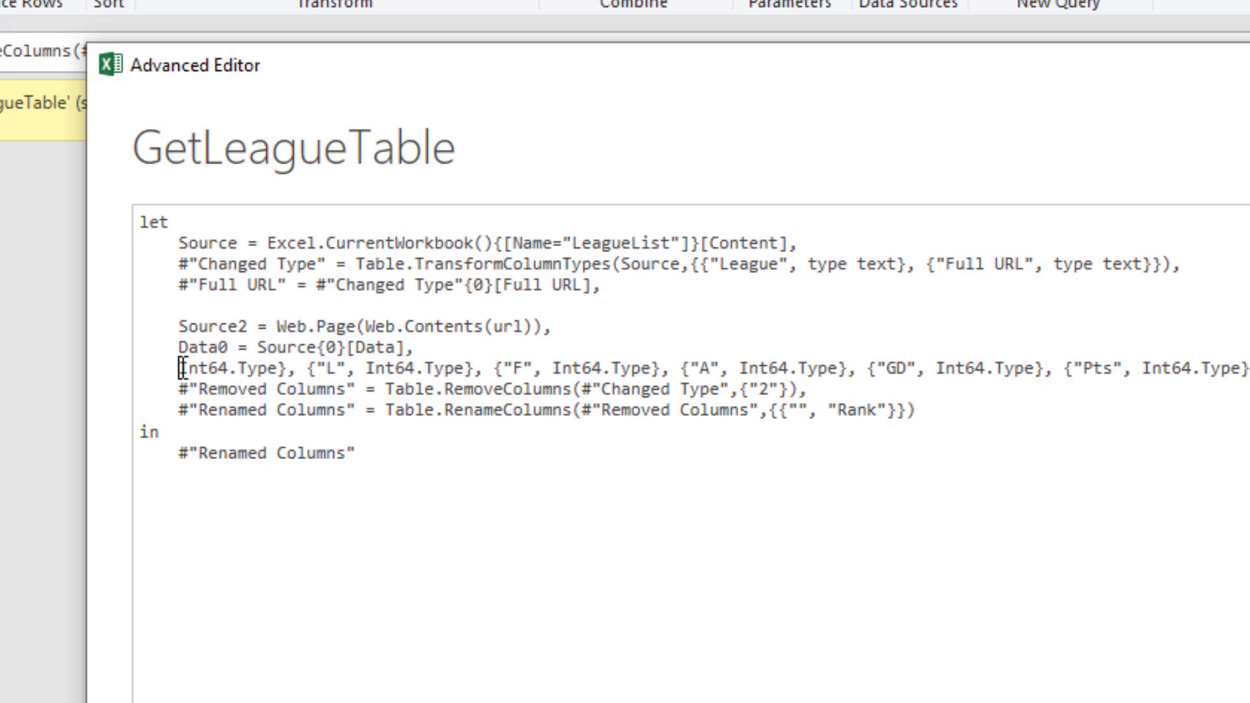
{"action": "left_click_drag", "start_coordinate": [178, 368], "coordinate": [1247, 368]}
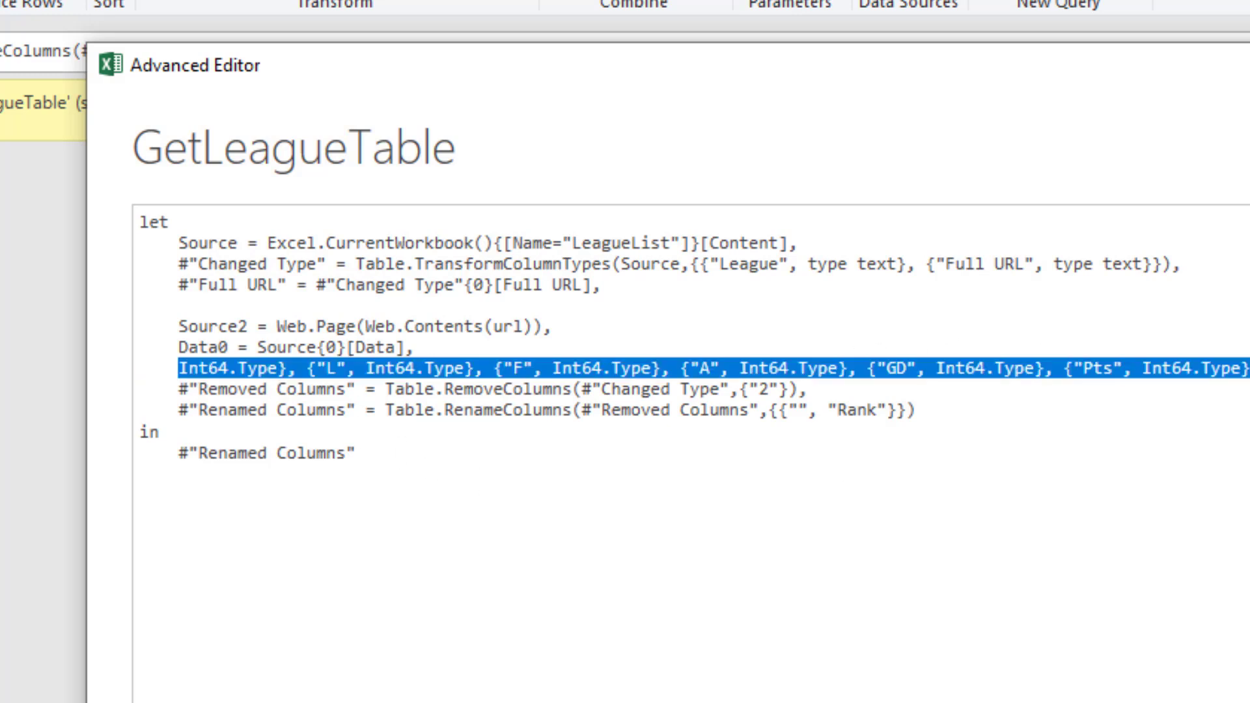
{"action": "key", "text": "Delete"}
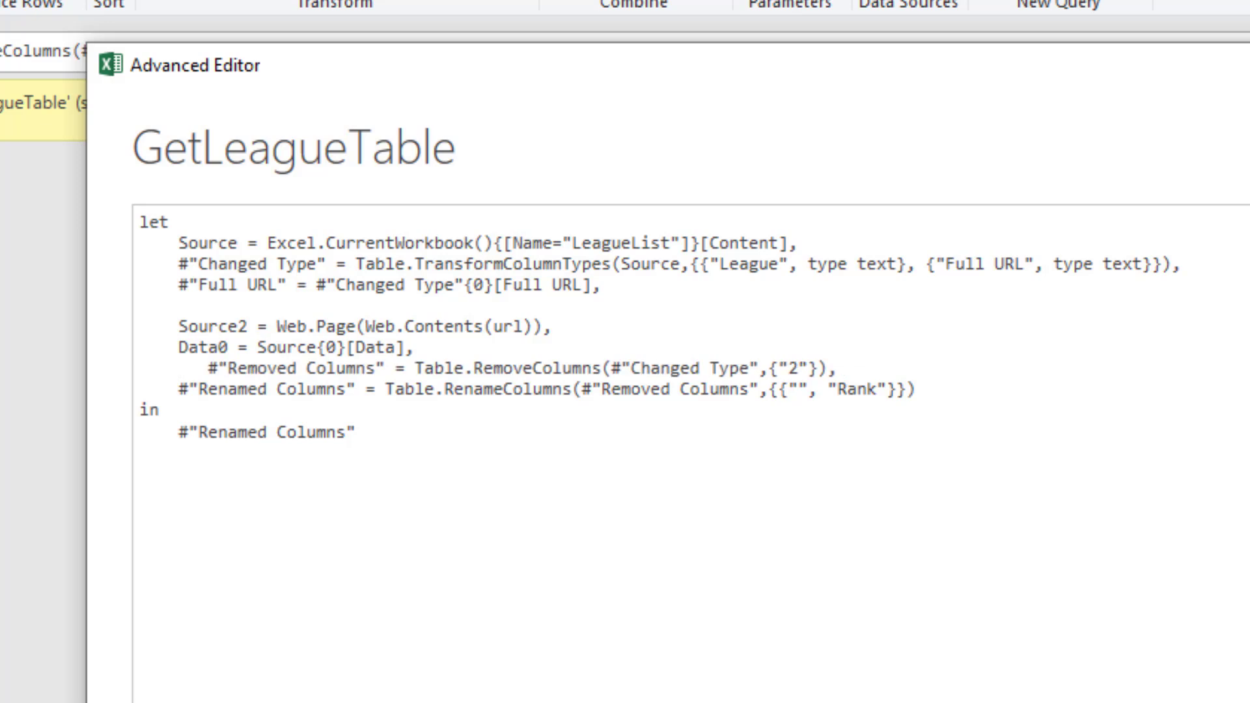
{"action": "key", "text": "Delete"}
{"action": "key", "text": "Delete"}
{"action": "key", "text": "Delete"}
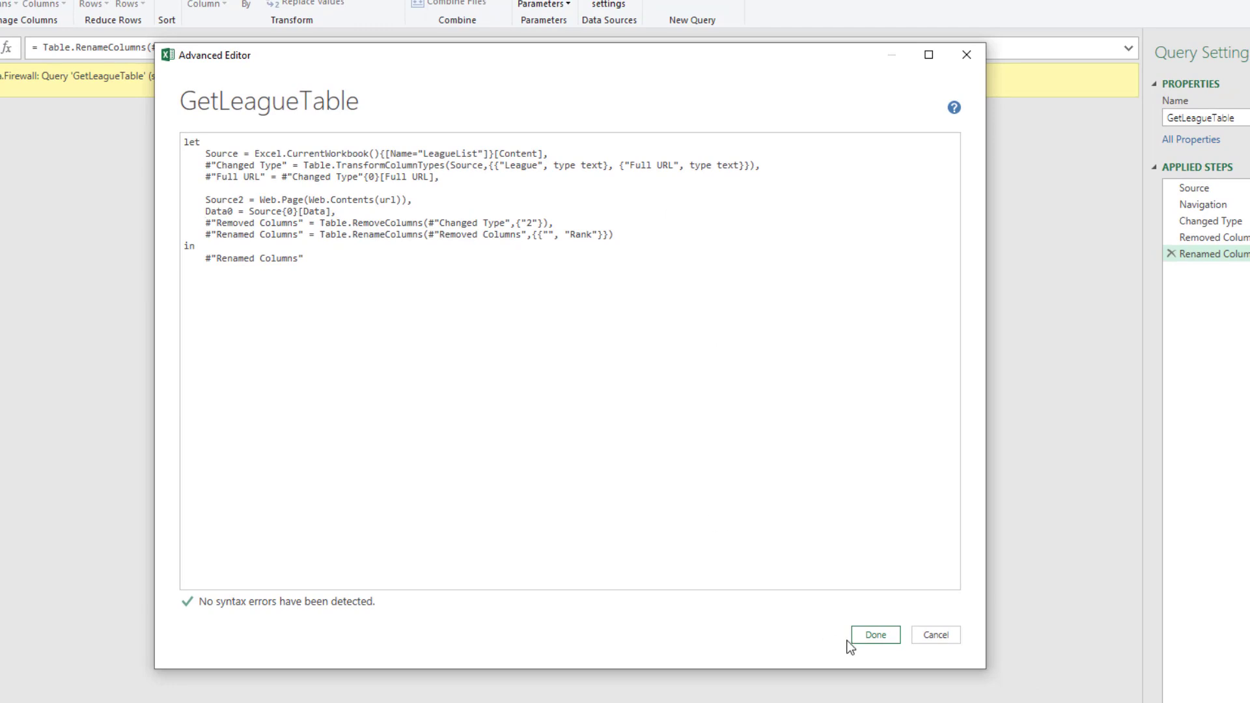
Save the code, then inspect Removed Columns, Data0 and Source2 to locate the missing 'Data' field error.
{"action": "left_click", "coordinate": [870, 635]}
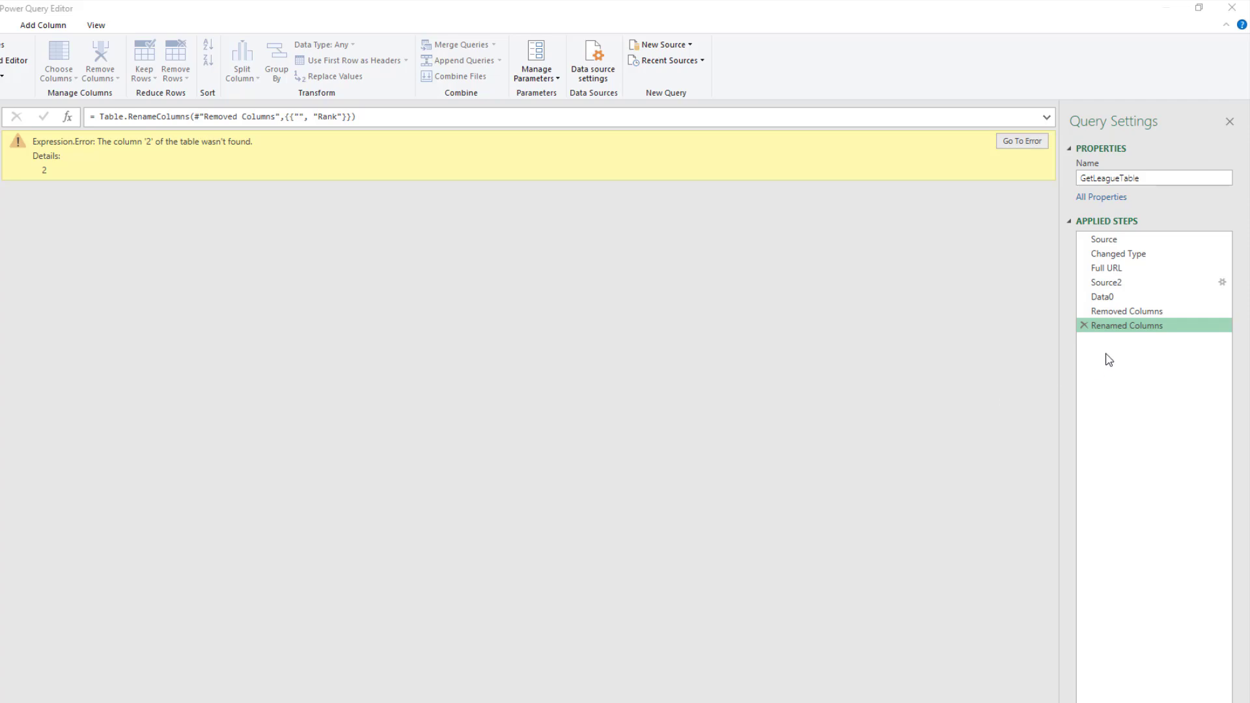
{"action": "left_click", "coordinate": [1126, 311]}
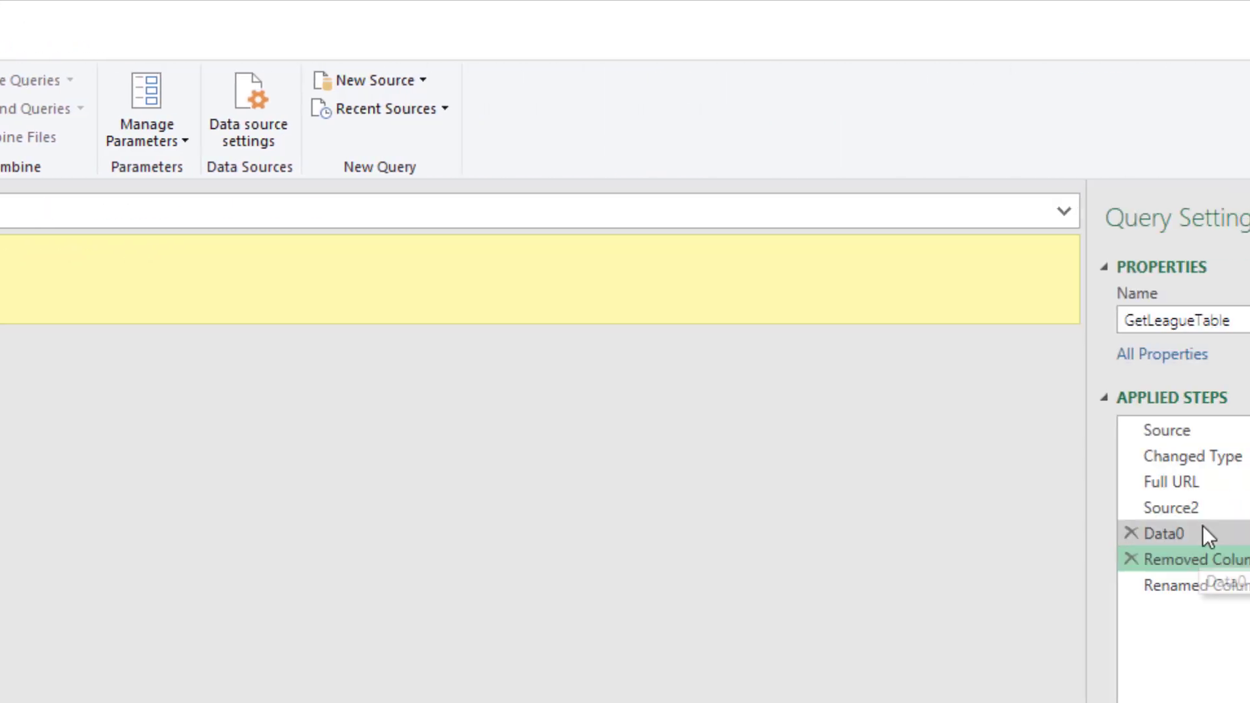
{"action": "left_click", "coordinate": [1022, 532]}
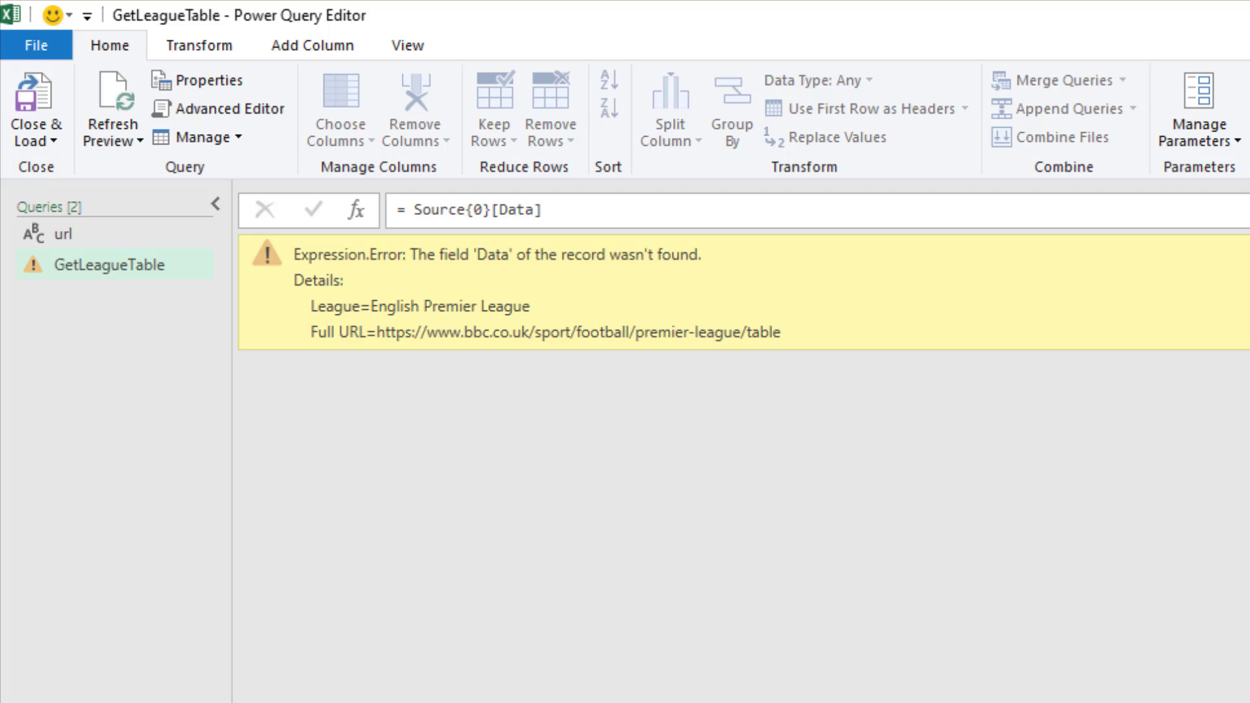
{"action": "left_click", "coordinate": [1133, 279]}
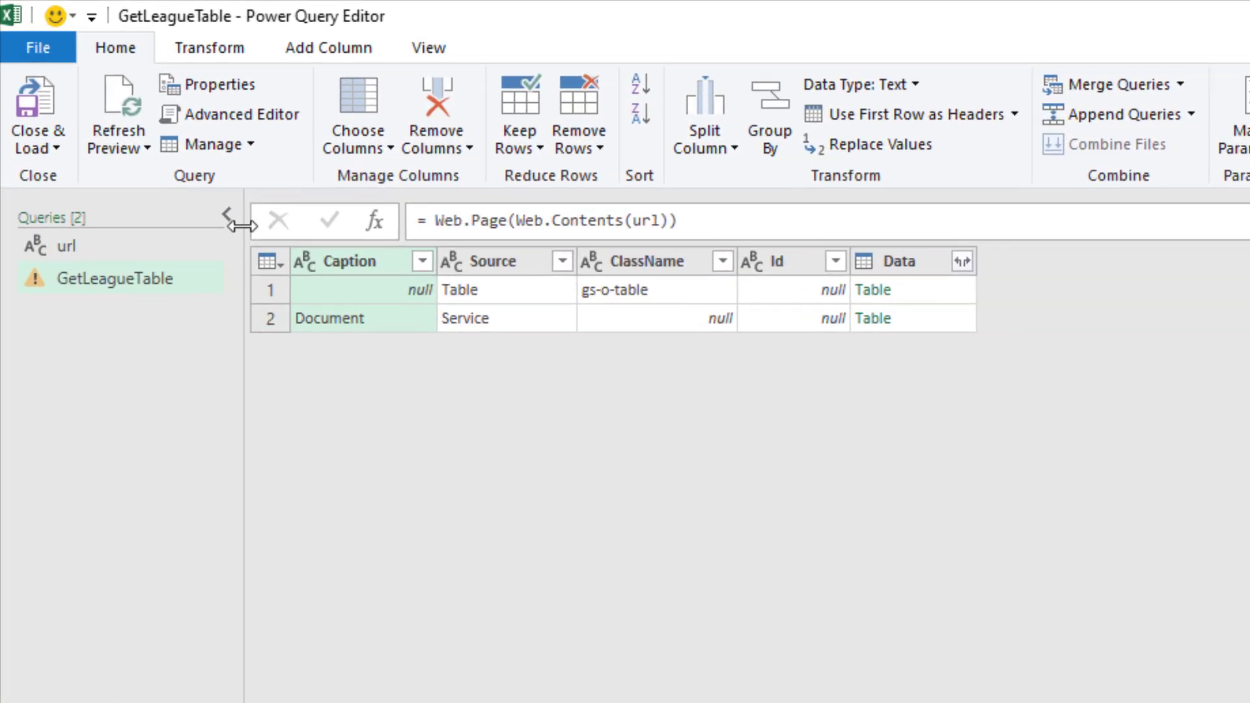
Change the Source2 line to Web.Page(Web.Contents(#"Full URL")) using the copied Full URL step name.
{"action": "left_click", "coordinate": [287, 119]}
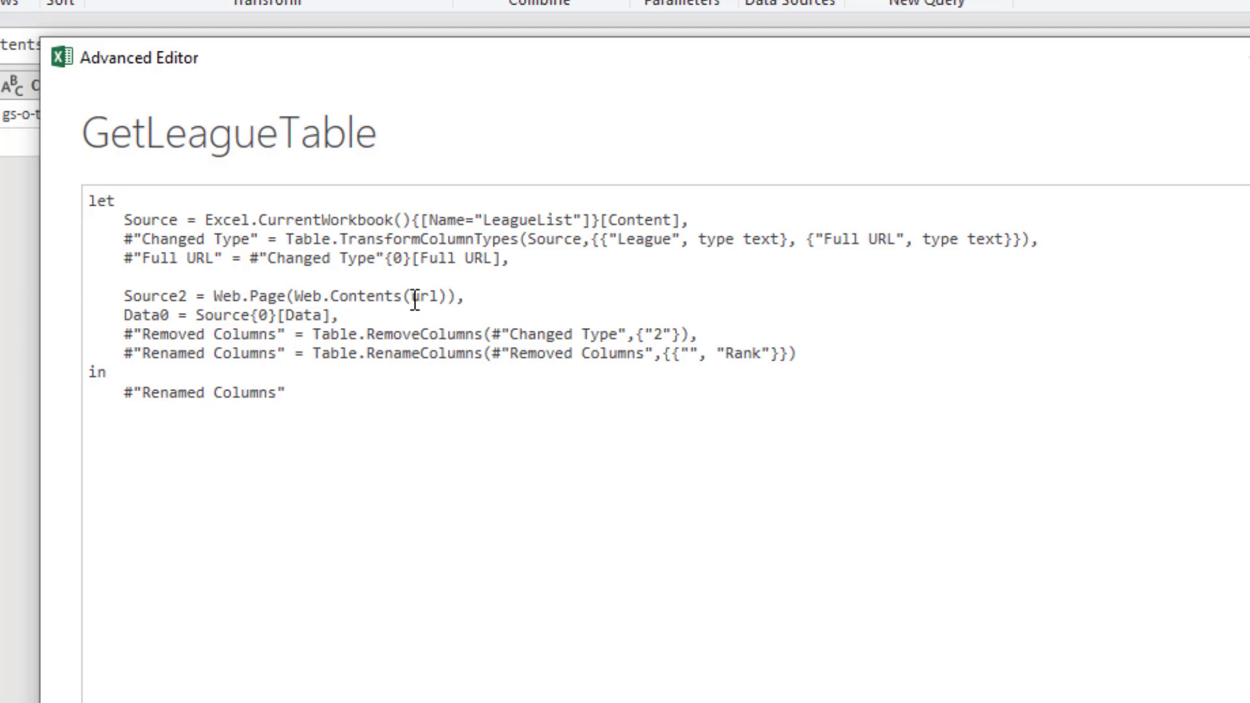
{"action": "left_click_drag", "start_coordinate": [412, 299], "coordinate": [441, 301]}
{"action": "key", "text": "BackSpace"}
{"action": "left_click_drag", "start_coordinate": [123, 258], "coordinate": [224, 259]}
{"action": "right_click", "coordinate": [199, 259]}
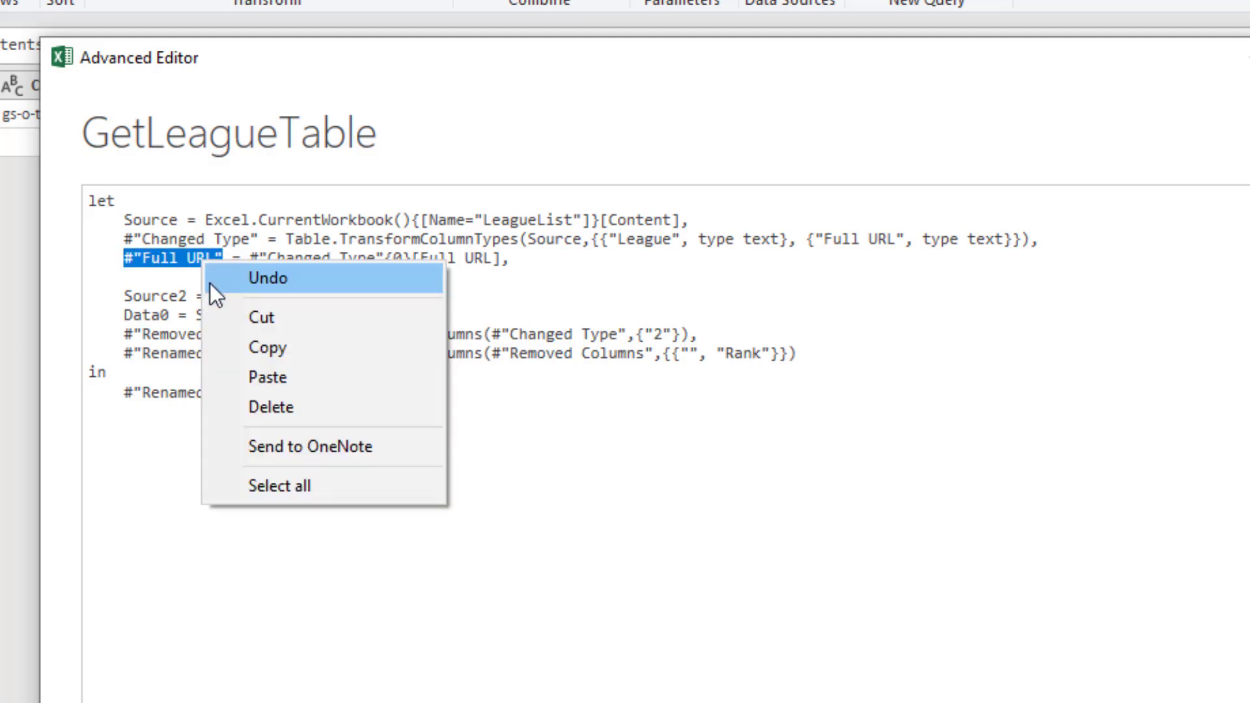
{"action": "left_click", "coordinate": [229, 342]}
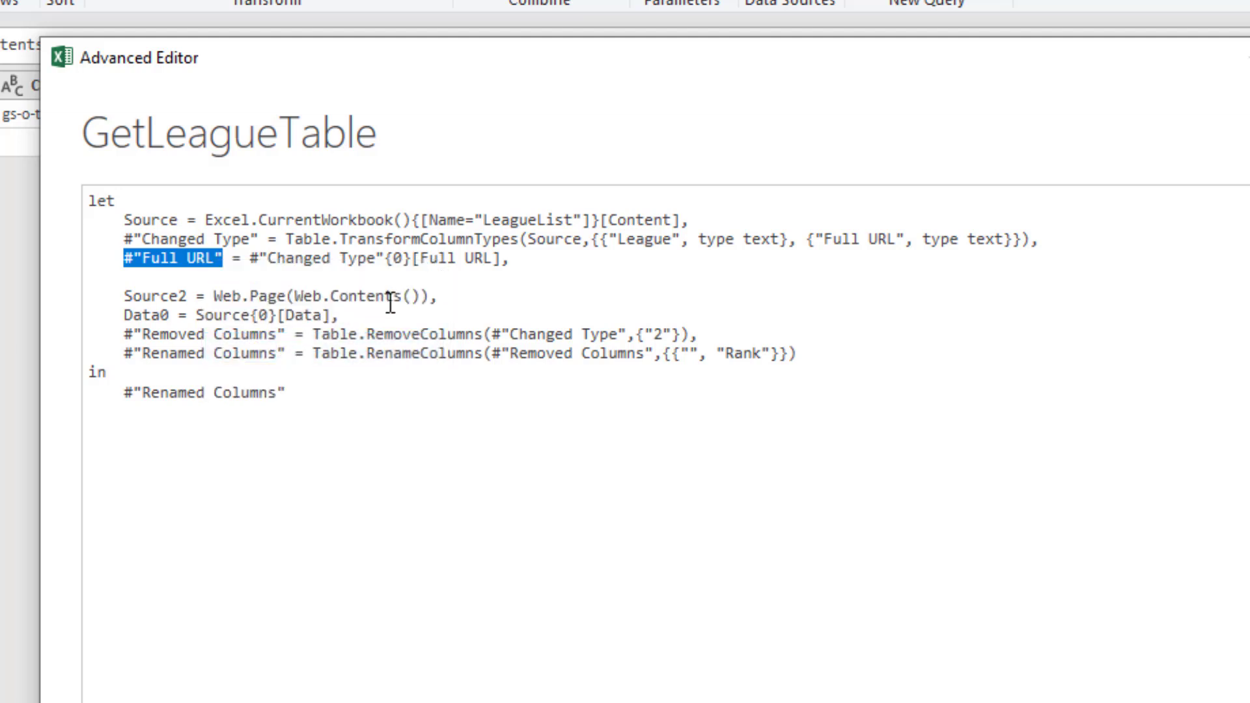
{"action": "left_click", "coordinate": [412, 297]}
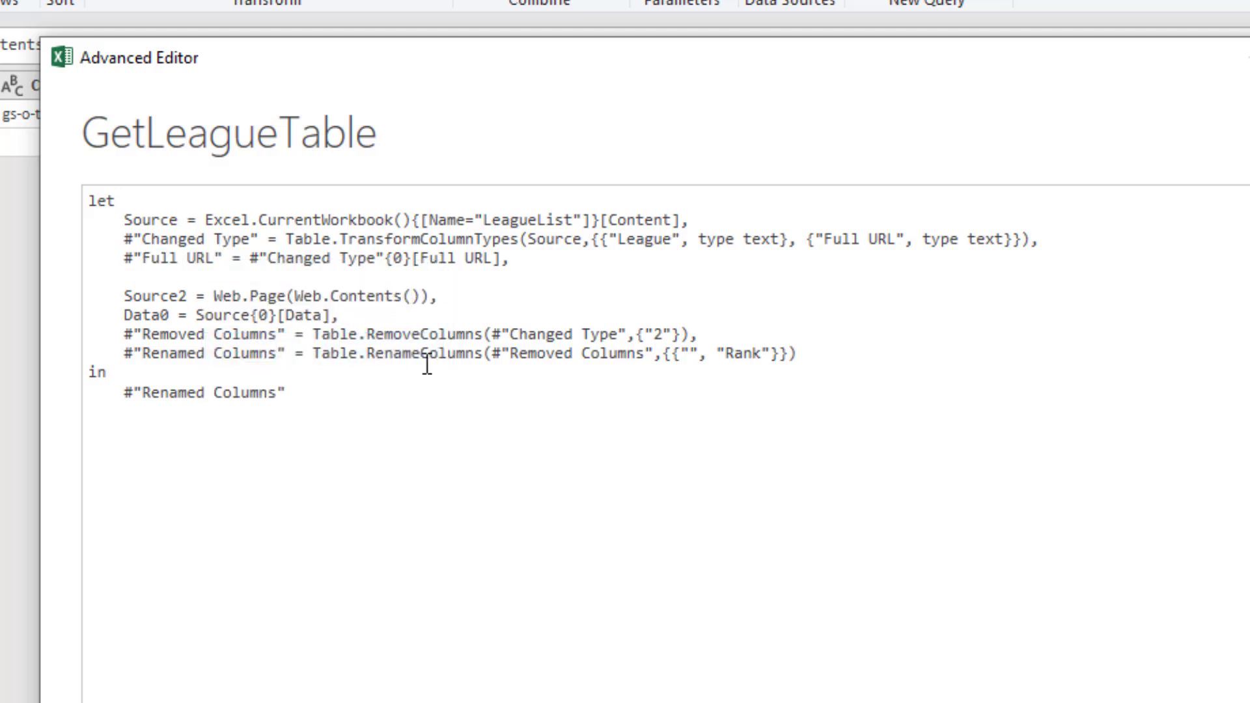
{"action": "key", "text": "ctrl+v"}
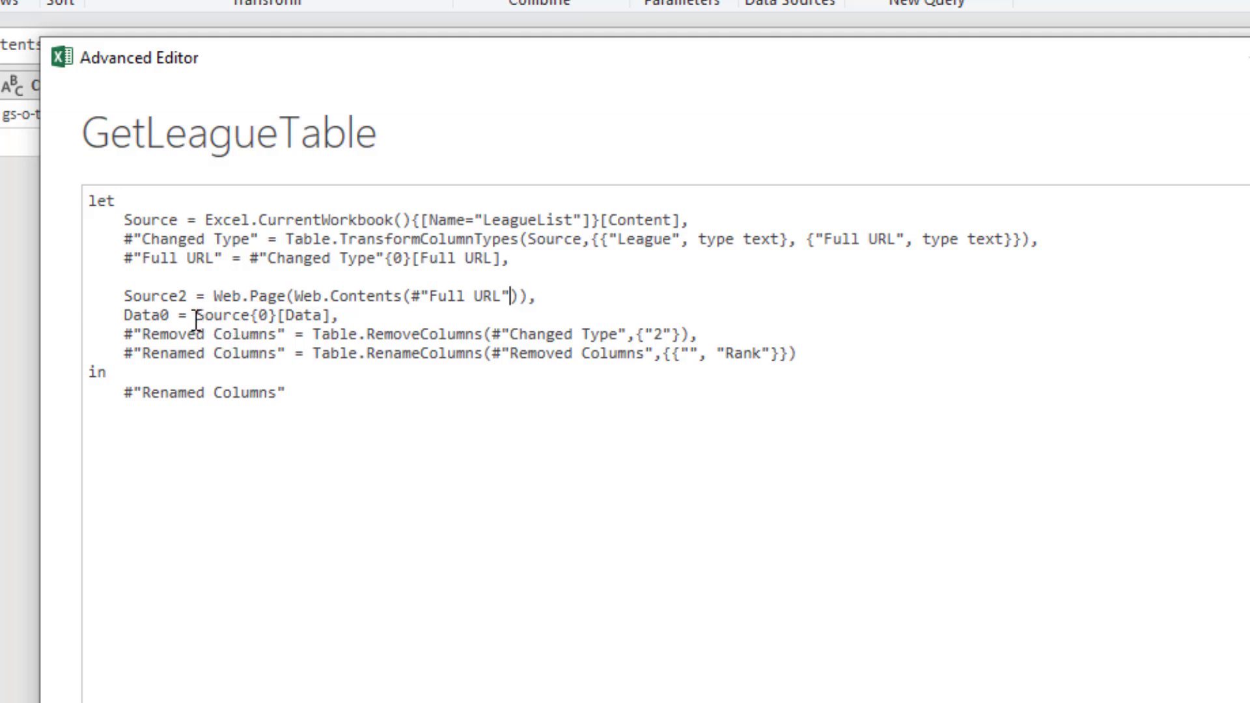
Edit the Data0 line to read Source2{0}[Data] instead of Source.
{"action": "left_click_drag", "start_coordinate": [196, 315], "coordinate": [252, 320]}
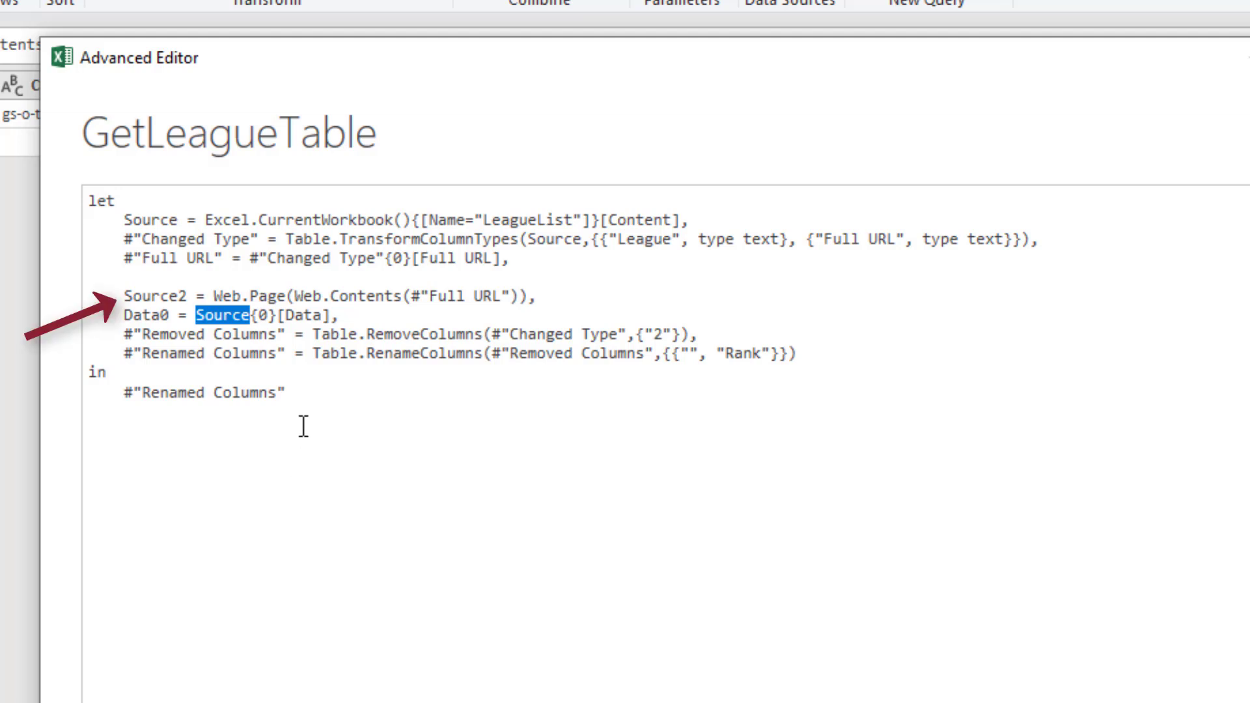
{"action": "left_click", "coordinate": [251, 319]}
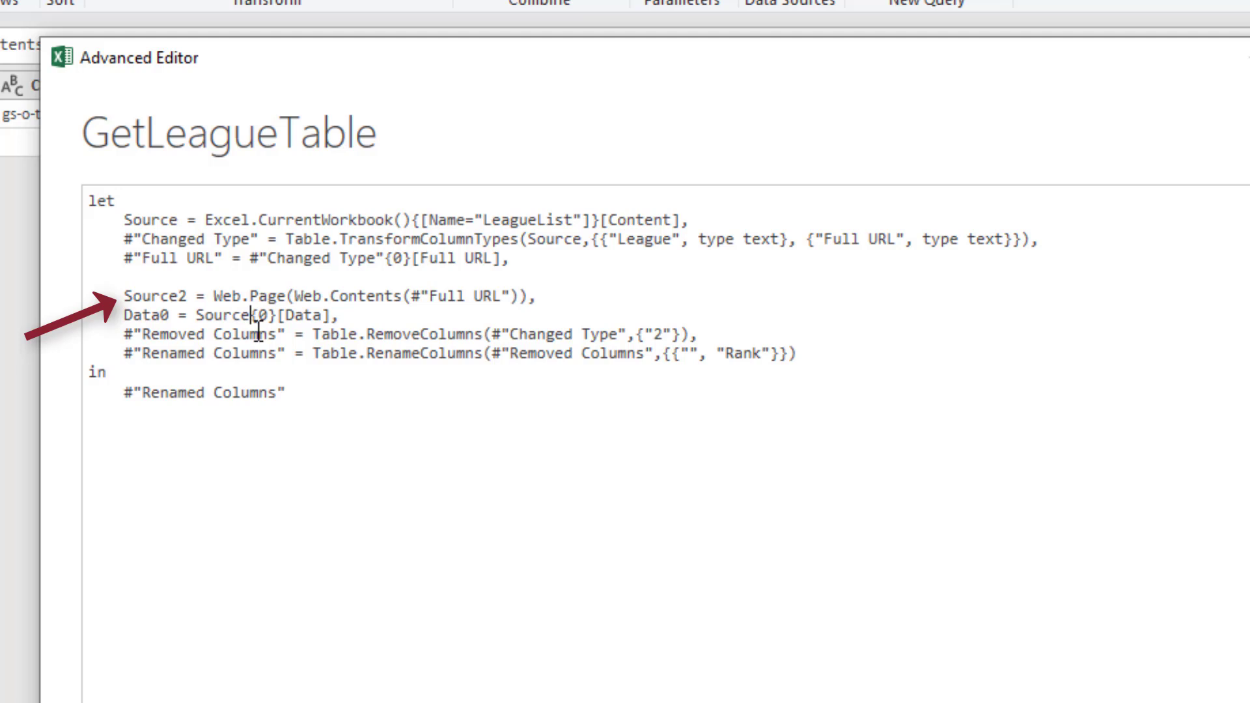
{"action": "type", "text": "2"}
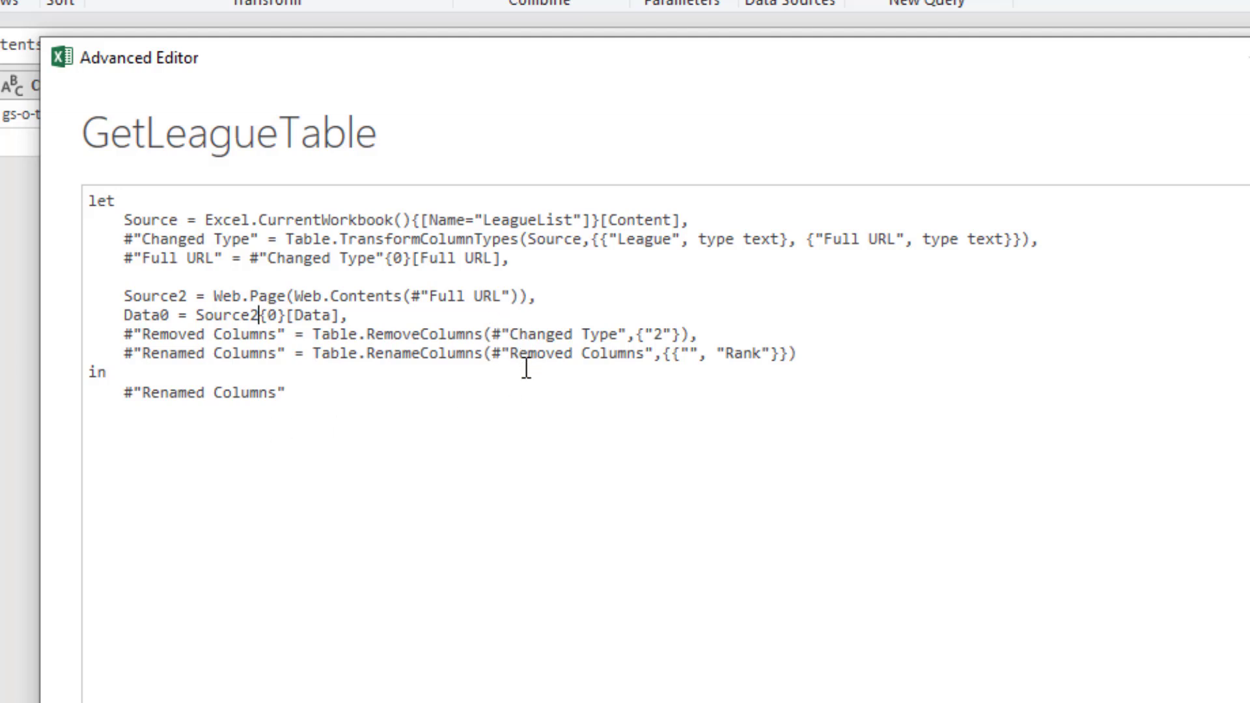
{"action": "left_click_drag", "start_coordinate": [492, 334], "coordinate": [628, 336]}
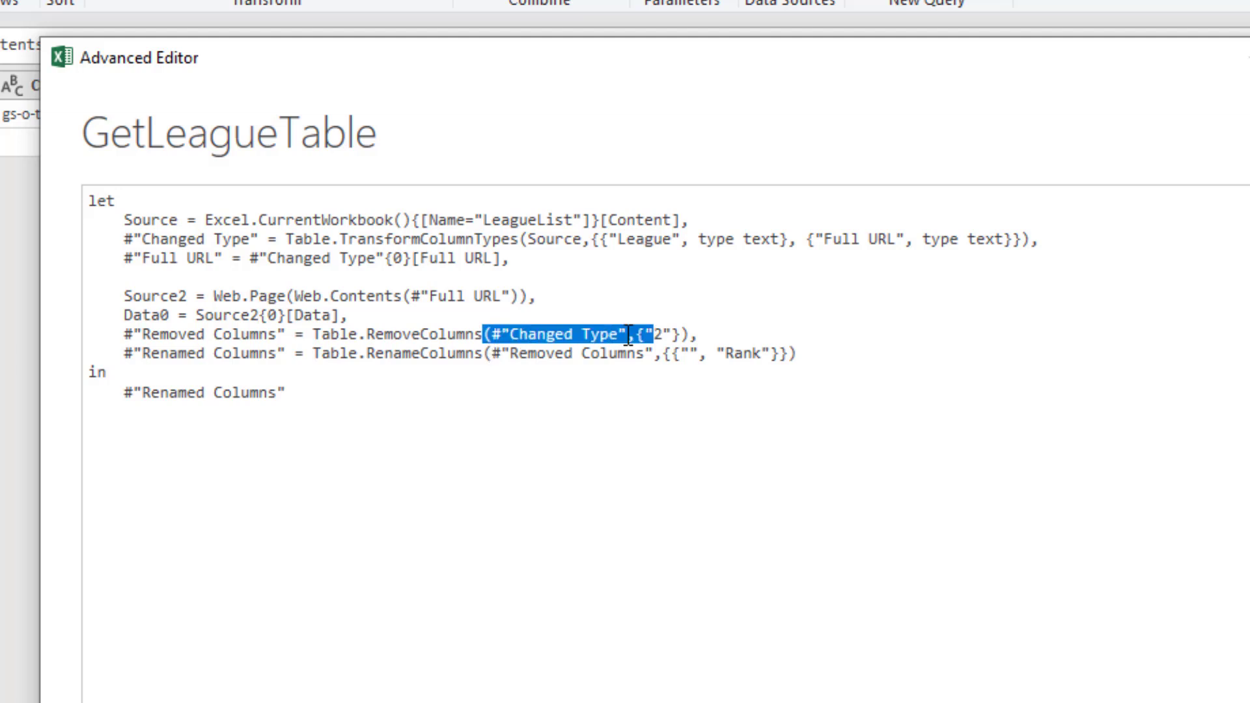
{"action": "left_click", "coordinate": [659, 447]}
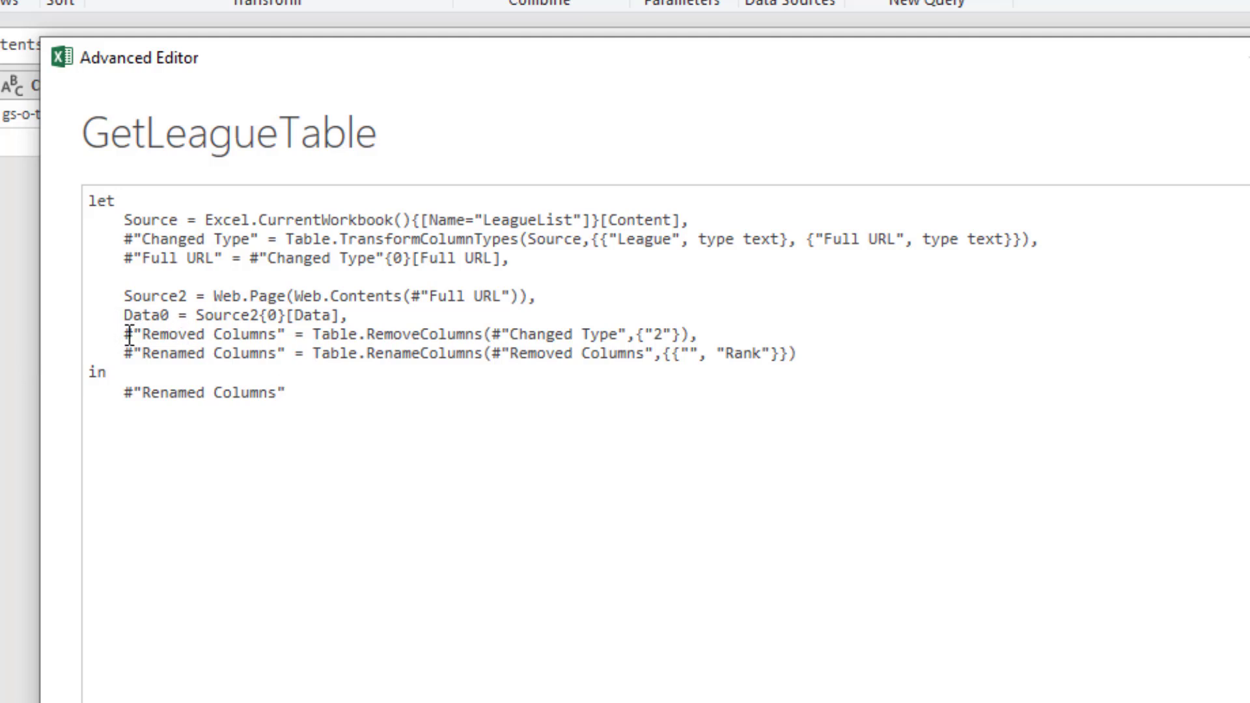
Delete the Removed Columns and Renamed Columns lines and the trailing comma after Data0.
{"action": "left_click_drag", "start_coordinate": [125, 334], "coordinate": [809, 351]}
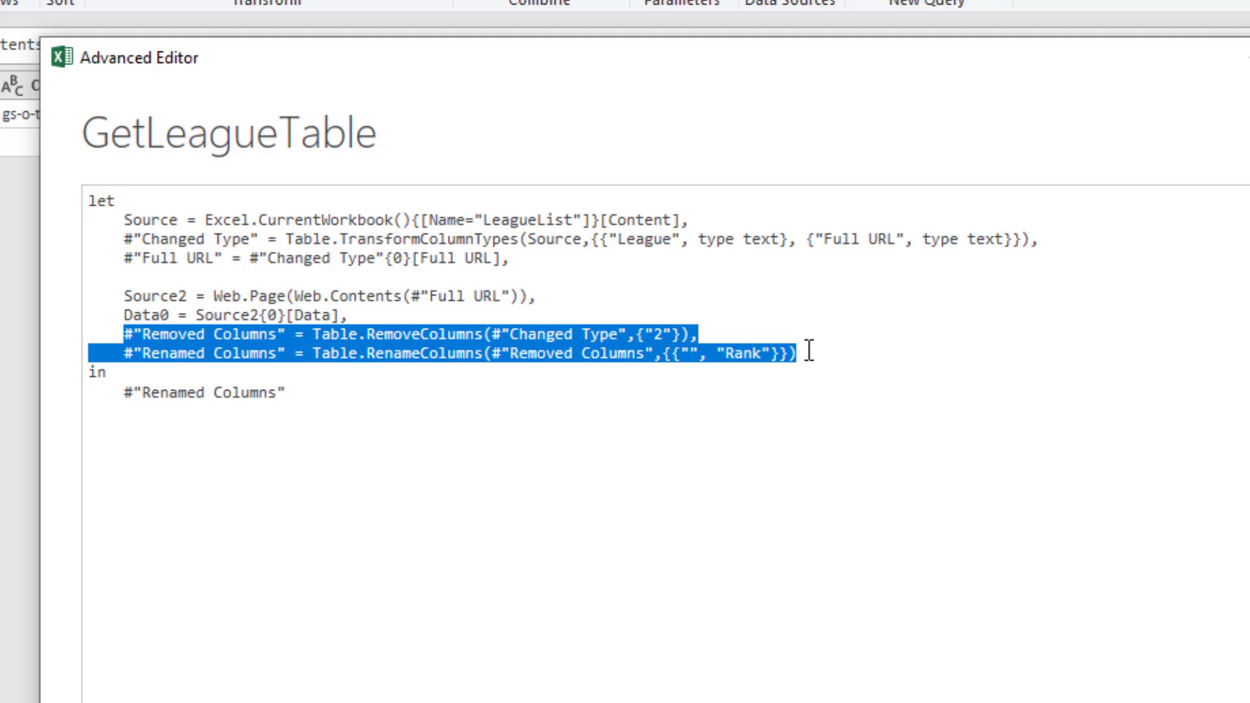
{"action": "key", "text": "Delete"}
{"action": "key", "text": "Delete"}
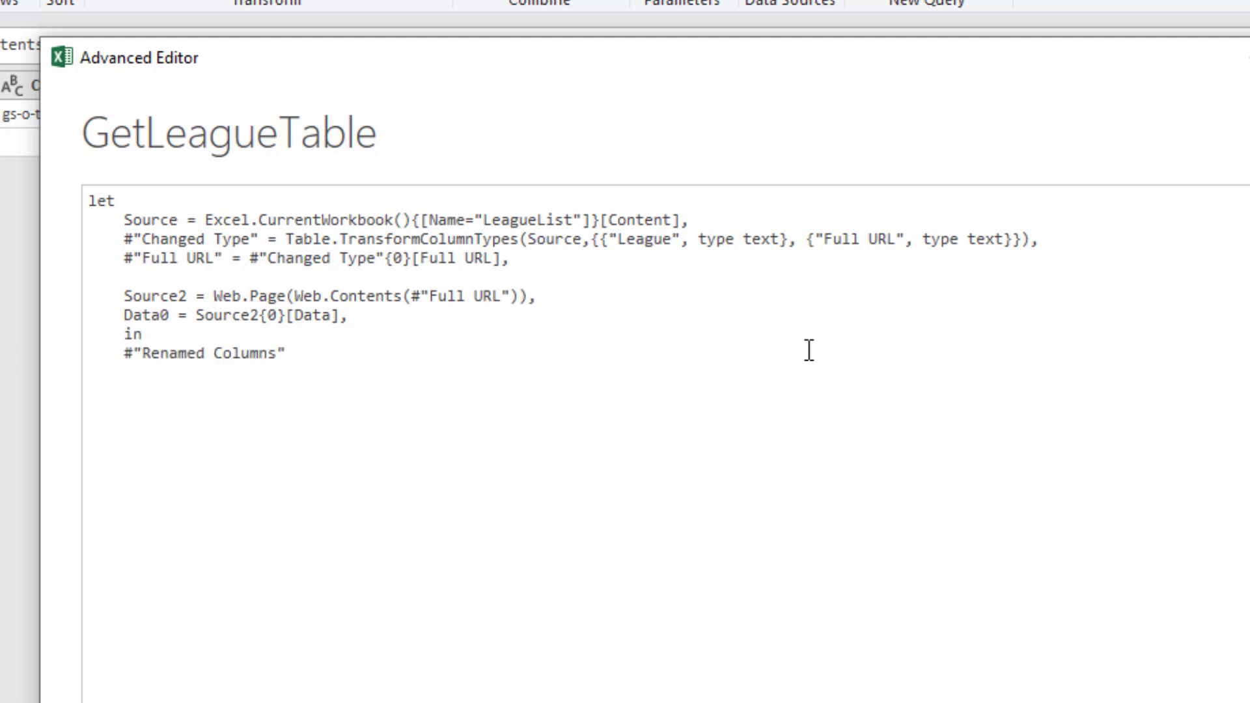
{"action": "key", "text": "BackSpace"}
{"action": "key", "text": "BackSpace"}
{"action": "key", "text": "BackSpace"}
{"action": "key", "text": "BackSpace"}
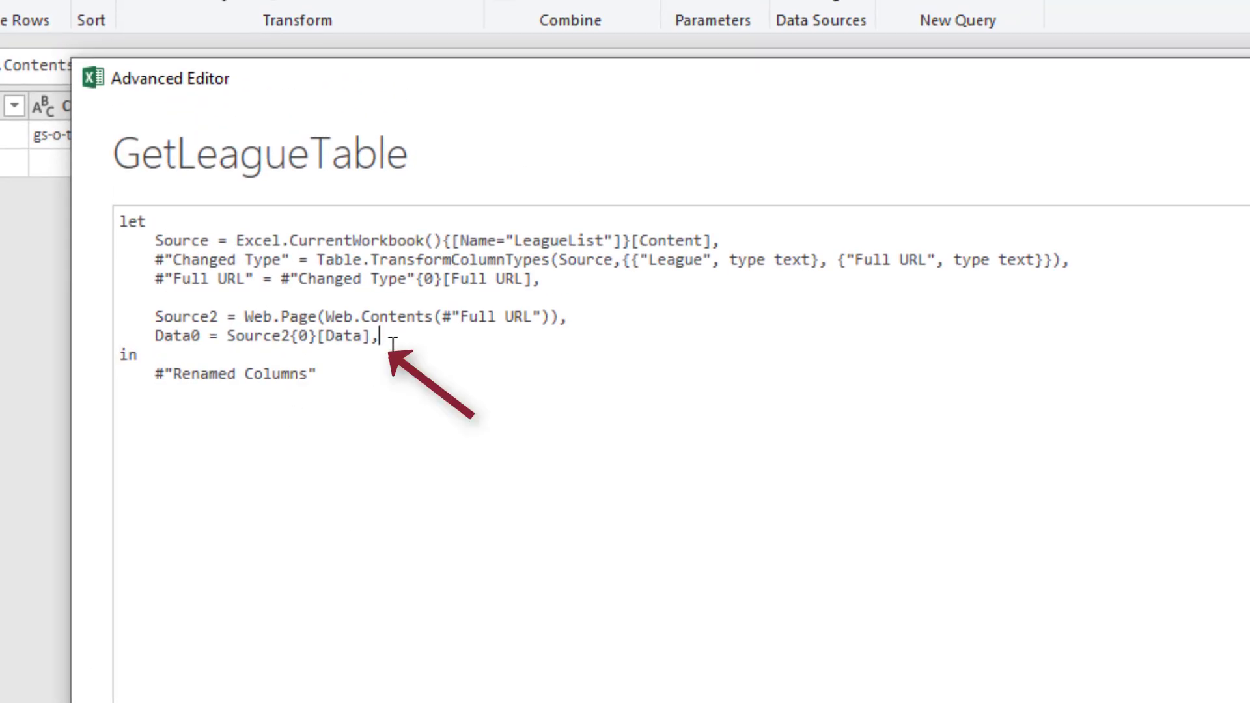
{"action": "left_click", "coordinate": [393, 343]}
{"action": "key", "text": "BackSpace"}
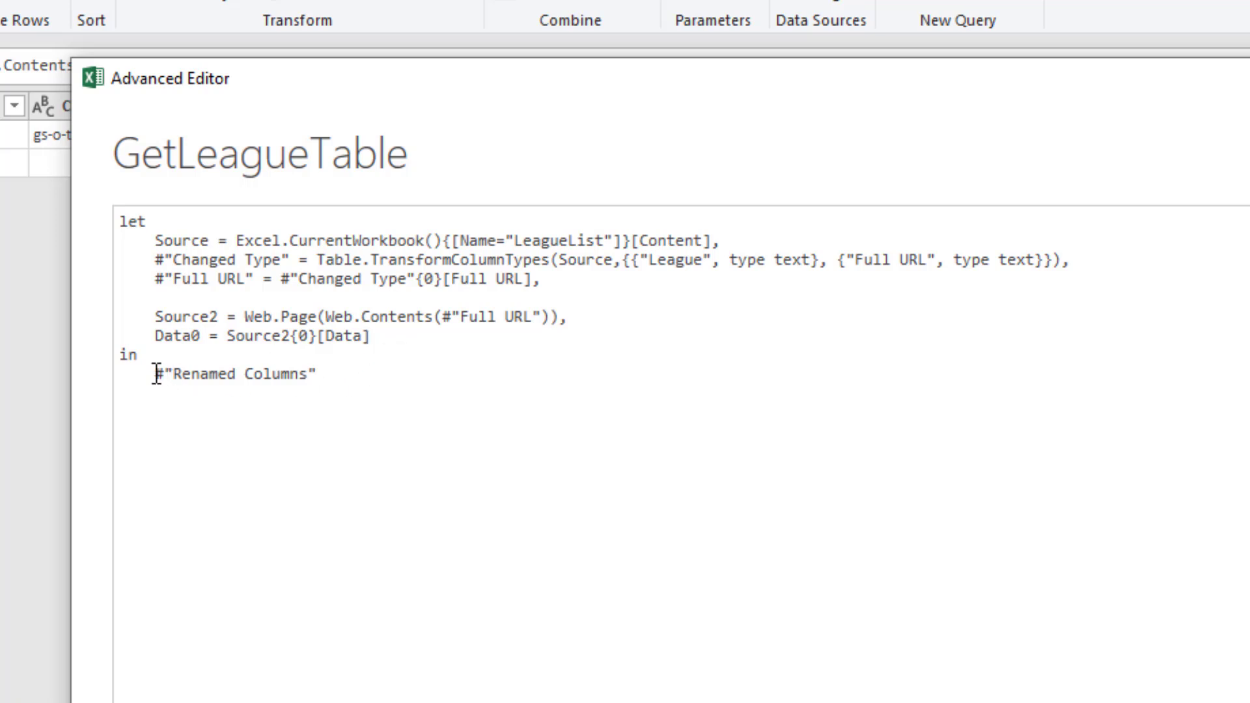
Replace #"Renamed Columns" after in with Data0 and apply the code.
{"action": "left_click_drag", "start_coordinate": [157, 374], "coordinate": [319, 374]}
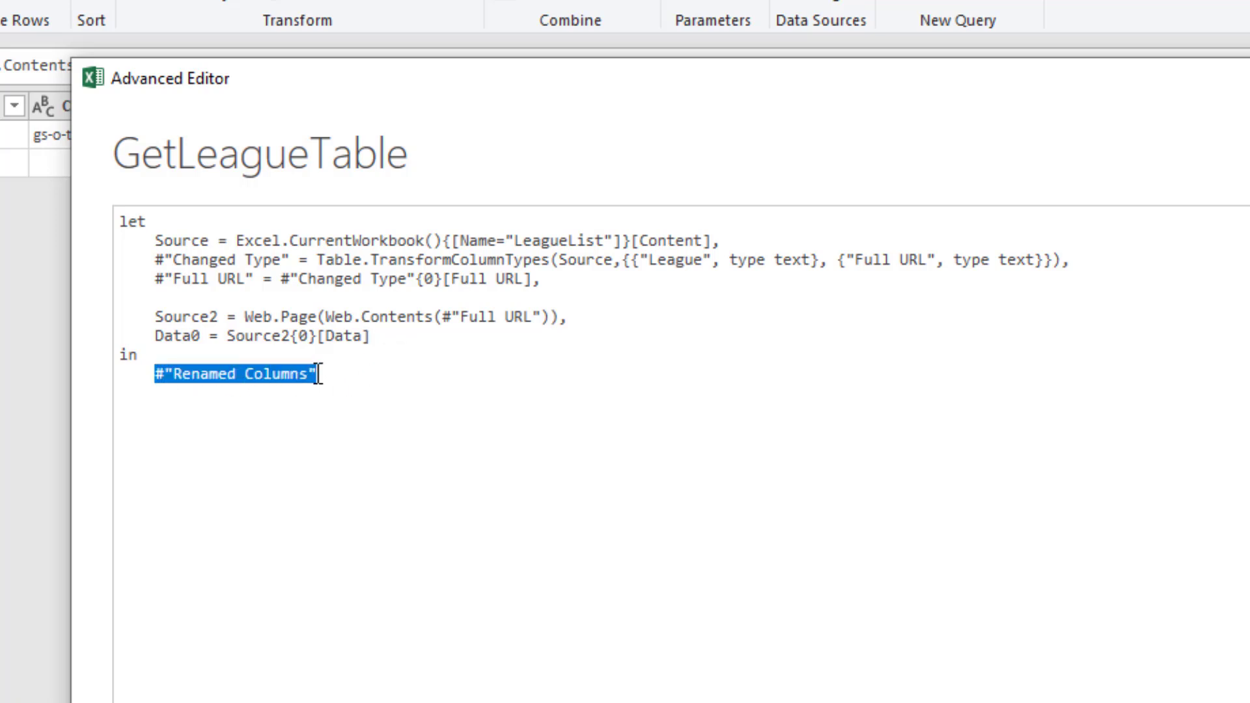
{"action": "left_click", "coordinate": [271, 402]}
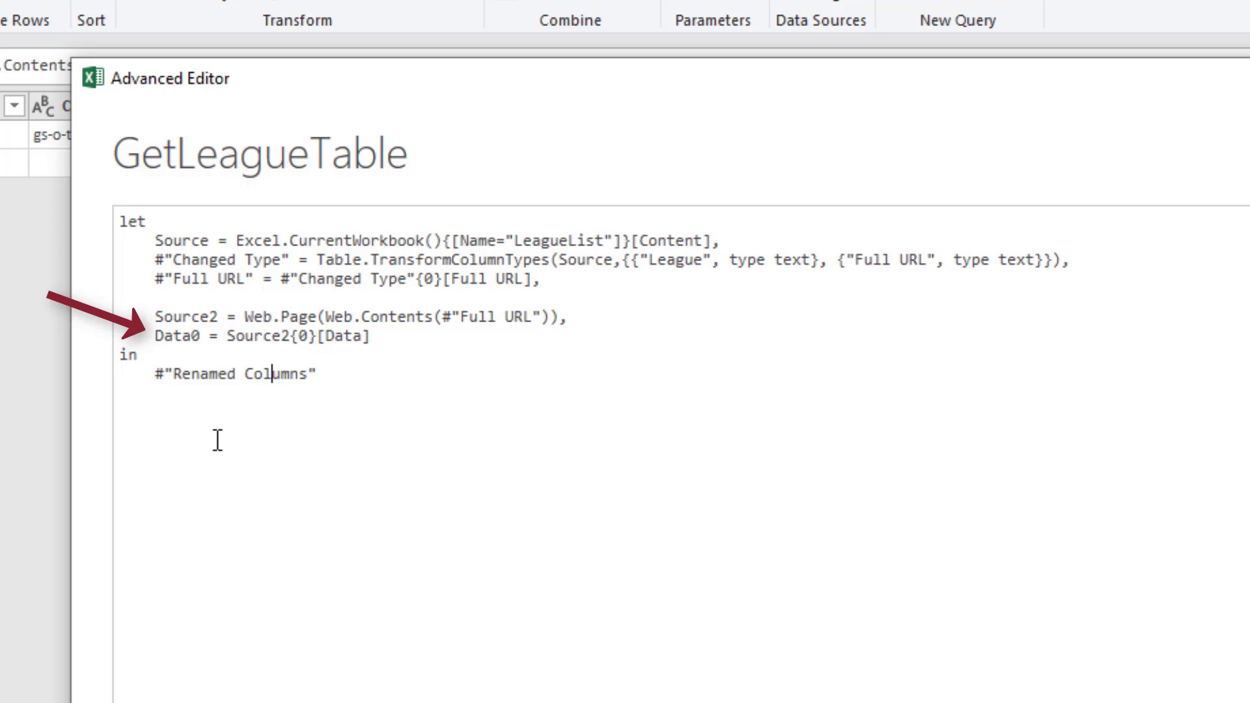
{"action": "left_click_drag", "start_coordinate": [155, 336], "coordinate": [201, 335]}
{"action": "key", "text": "ctrl+c"}
{"action": "left_click_drag", "start_coordinate": [155, 373], "coordinate": [315, 380]}
{"action": "key", "text": "ctrl+v"}
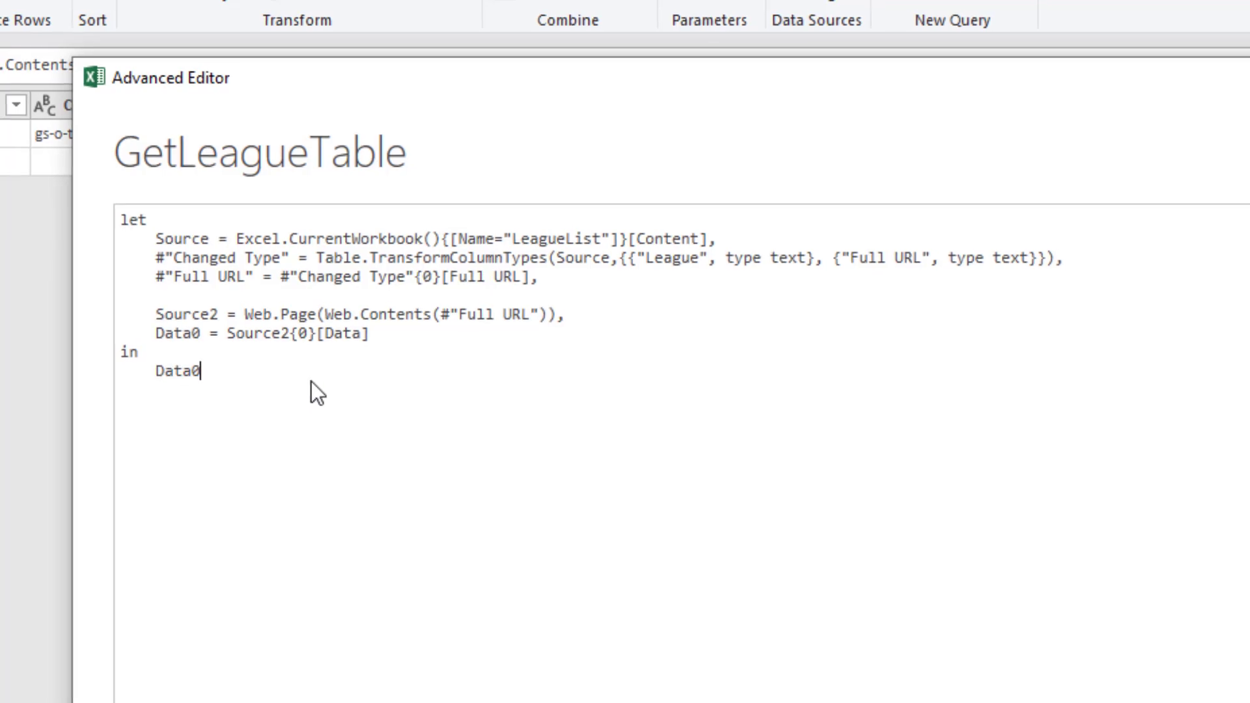
{"action": "left_click", "coordinate": [861, 642]}
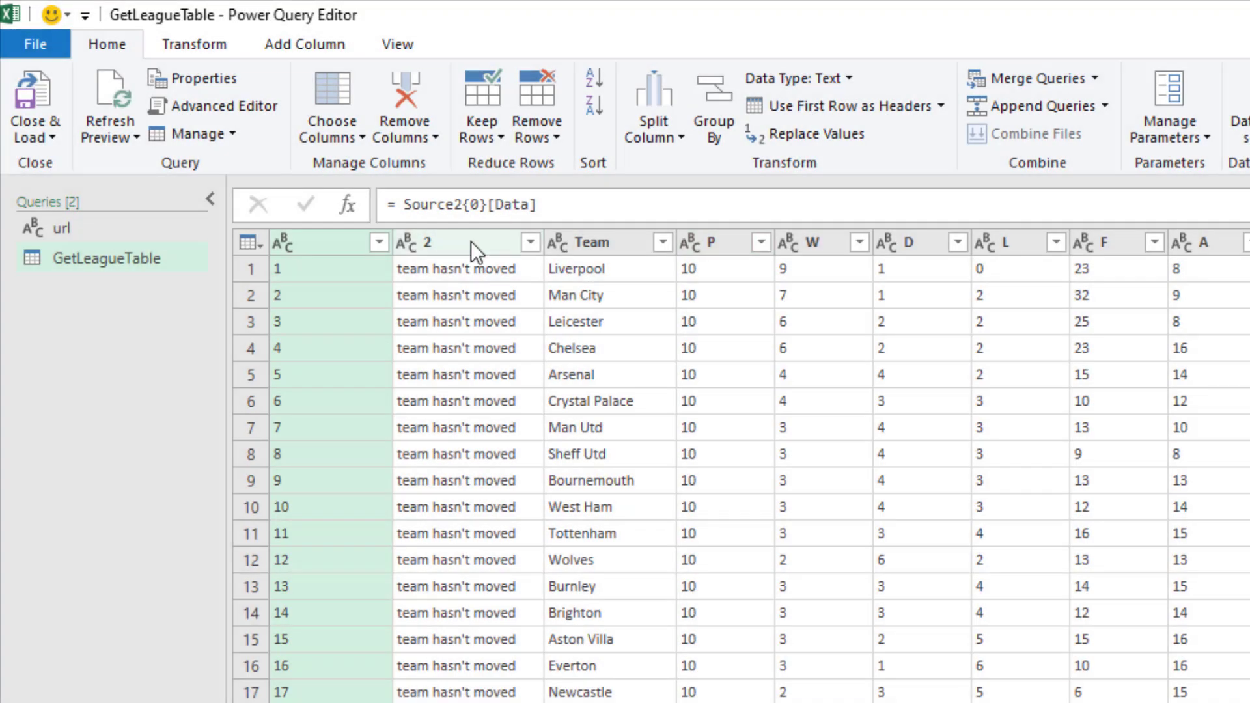
Remove the '2' column and rename the first column to Rank.
{"action": "right_click", "coordinate": [471, 241]}
{"action": "left_click", "coordinate": [492, 292]}
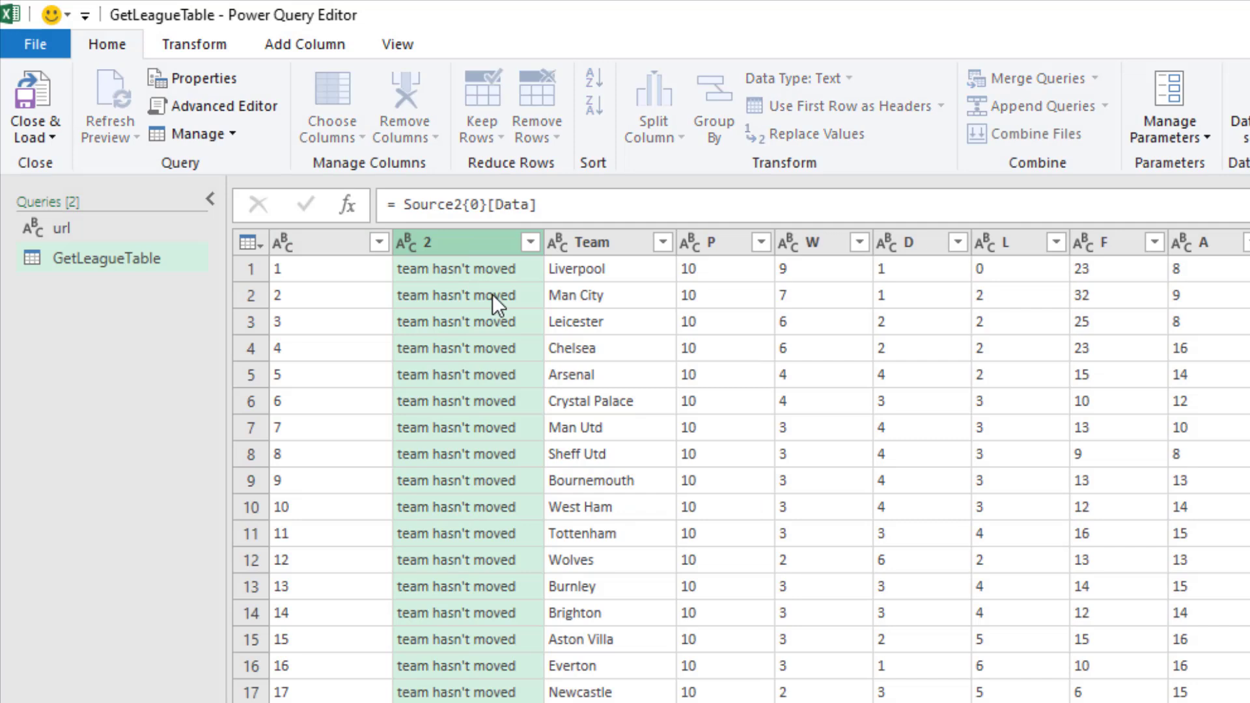
{"action": "double_click", "coordinate": [341, 248]}
{"action": "type", "text": "Rank"}
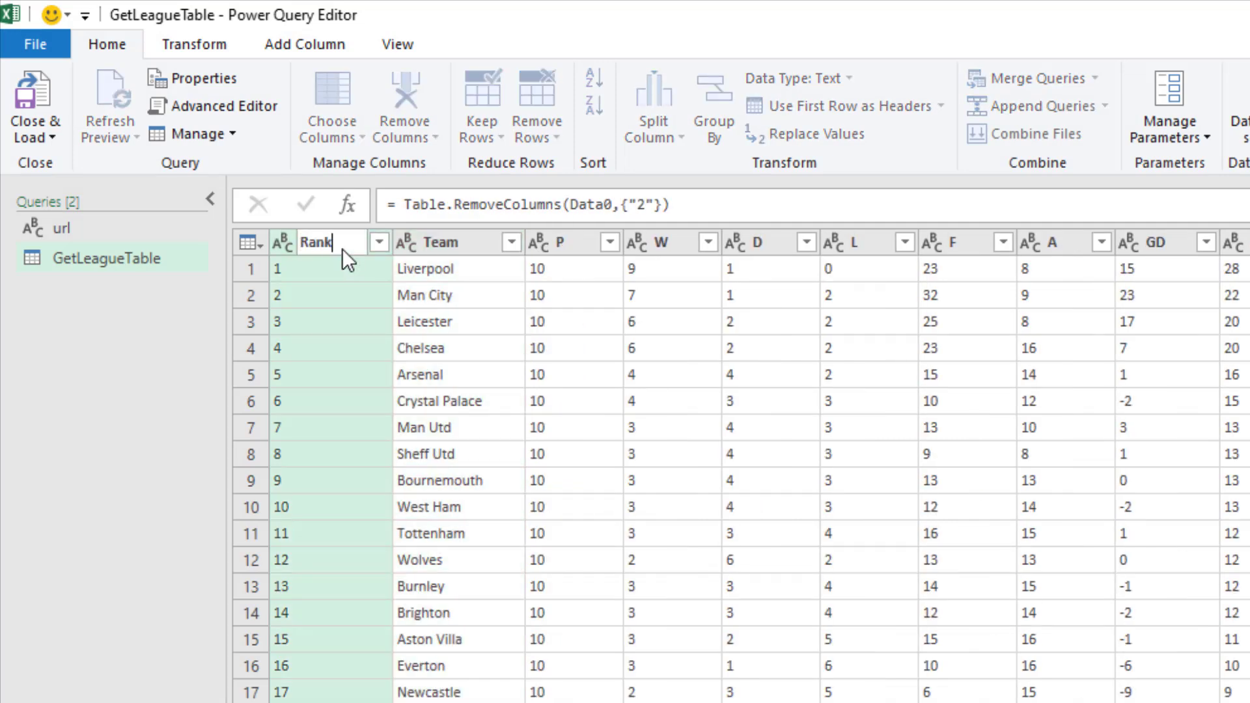
{"action": "key", "text": "Return"}
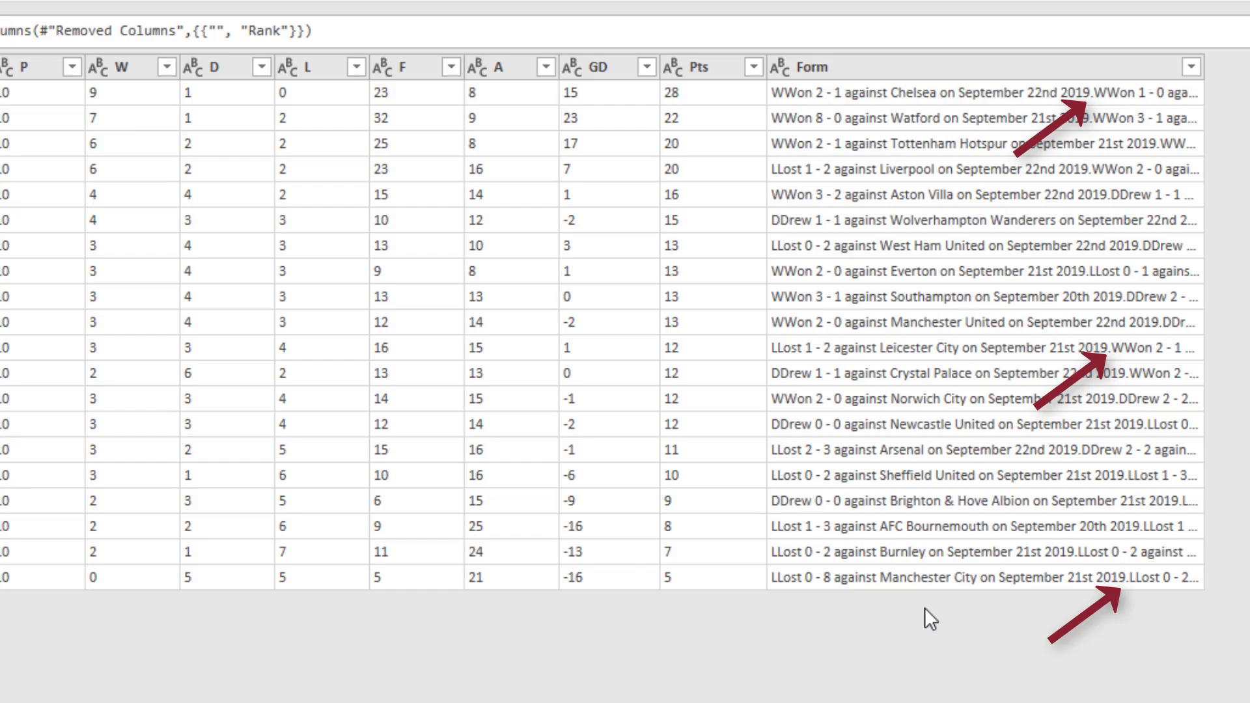
{"action": "left_click", "coordinate": [983, 68]}
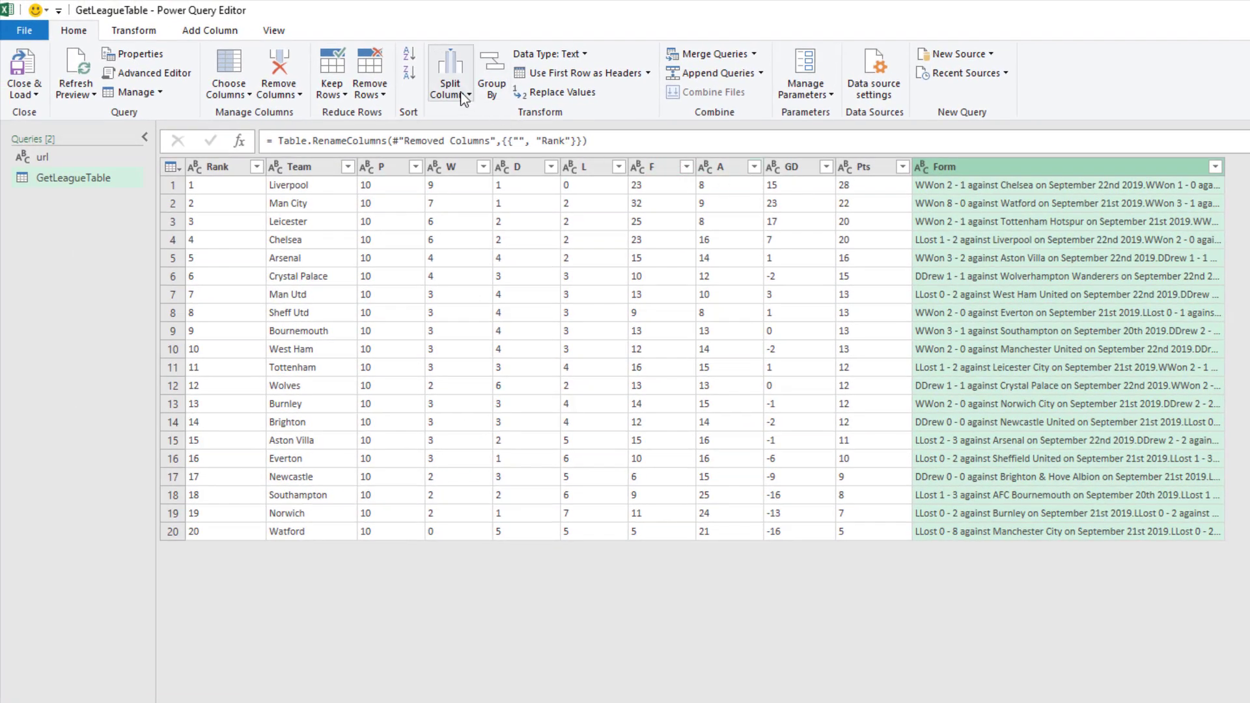
Split the Form column at each occurrence of the custom delimiter '.', replacing the hyphen.
{"action": "left_click", "coordinate": [462, 98]}
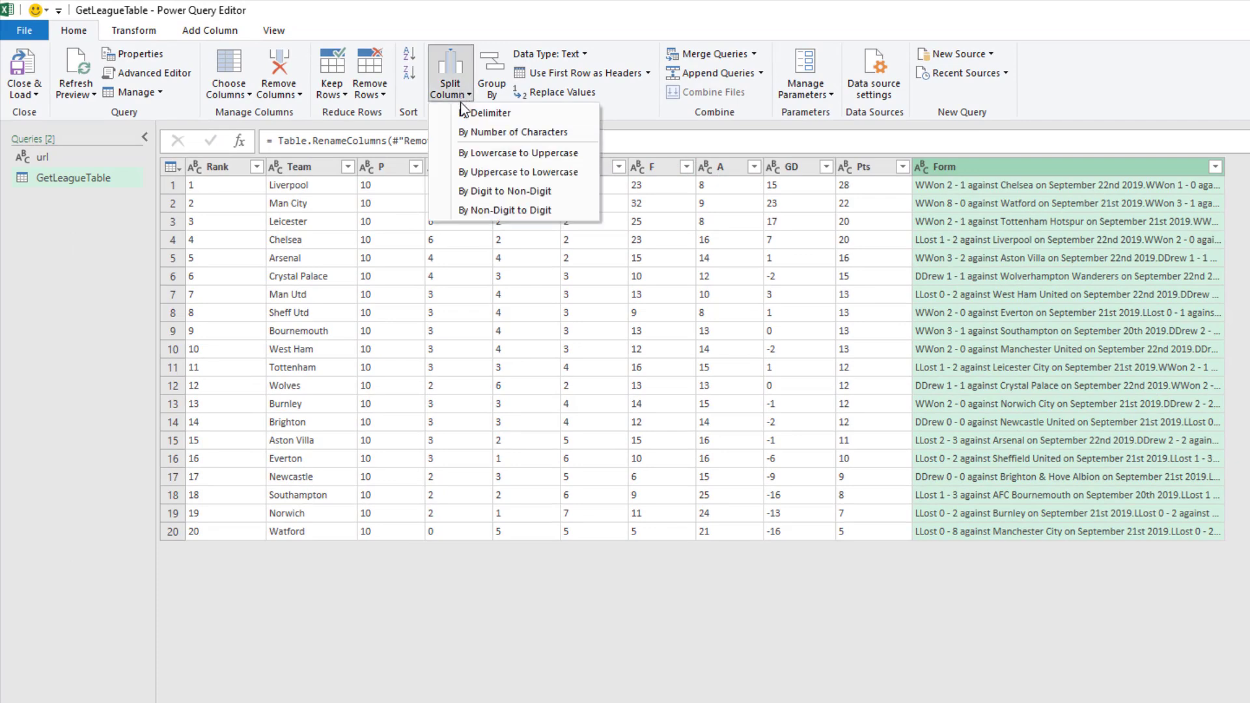
{"action": "left_click", "coordinate": [465, 116]}
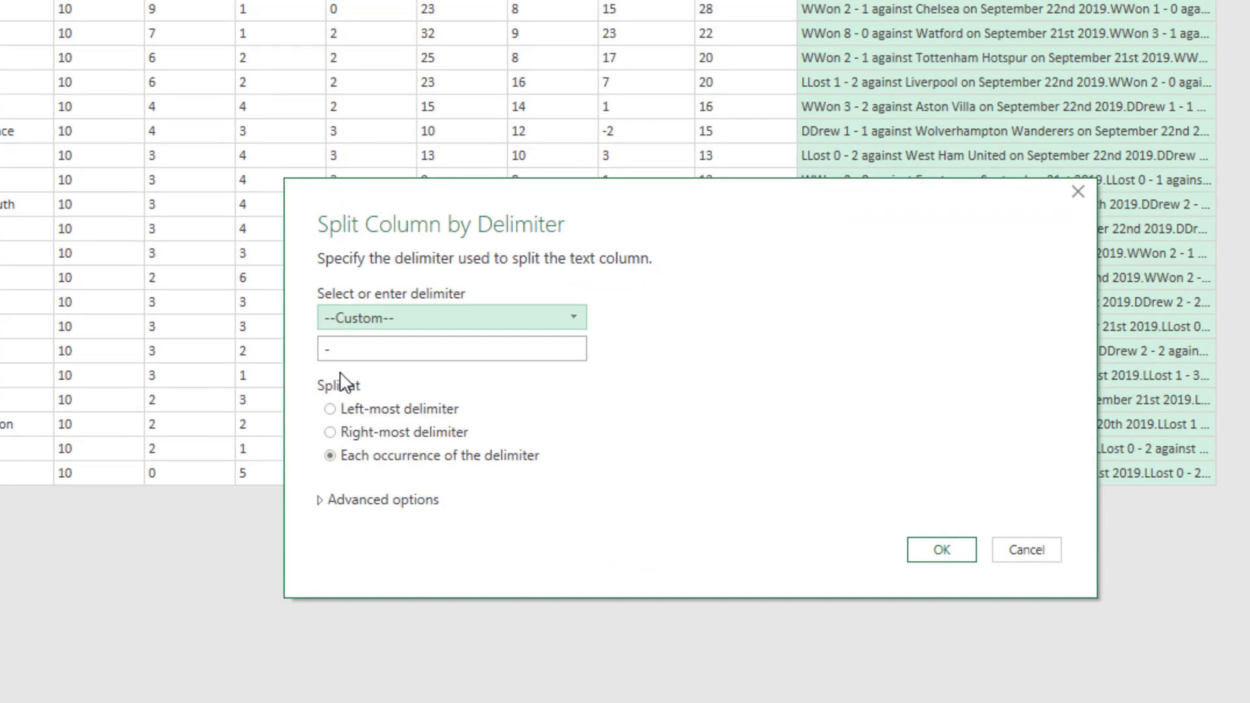
{"action": "left_click", "coordinate": [567, 439]}
{"action": "left_click_drag", "start_coordinate": [338, 352], "coordinate": [304, 353]}
{"action": "type", "text": "."}
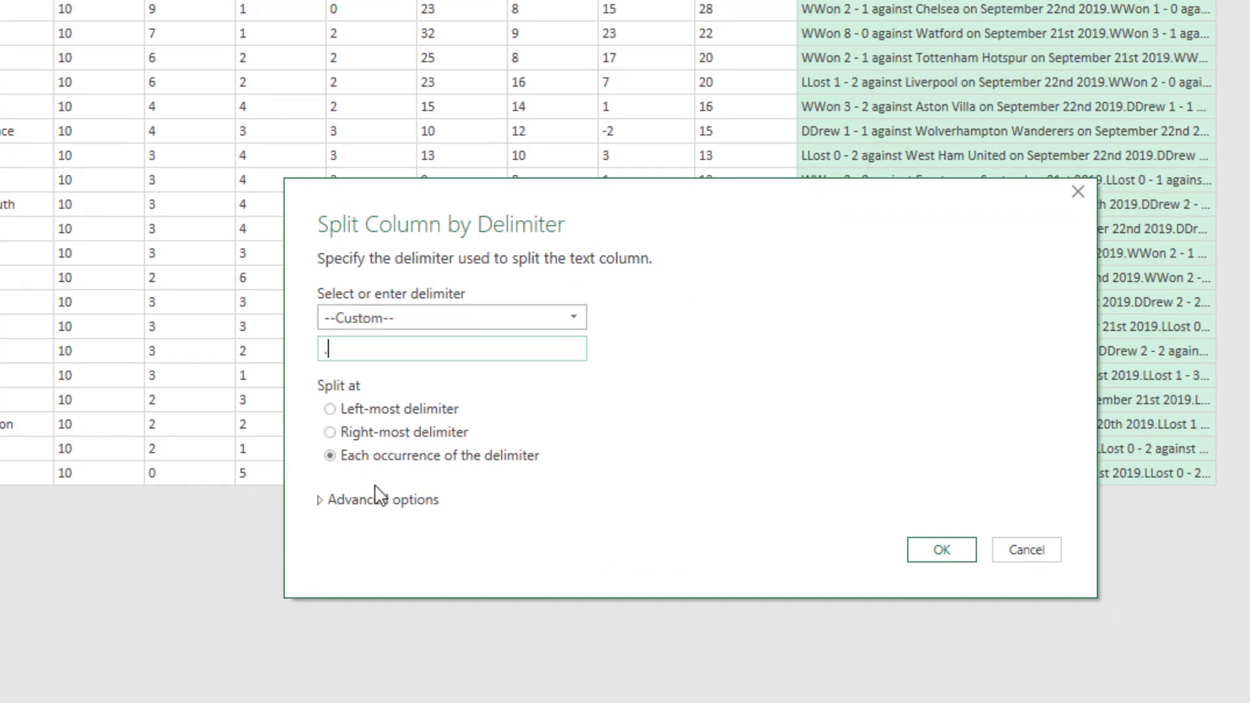
{"action": "left_click", "coordinate": [916, 554]}
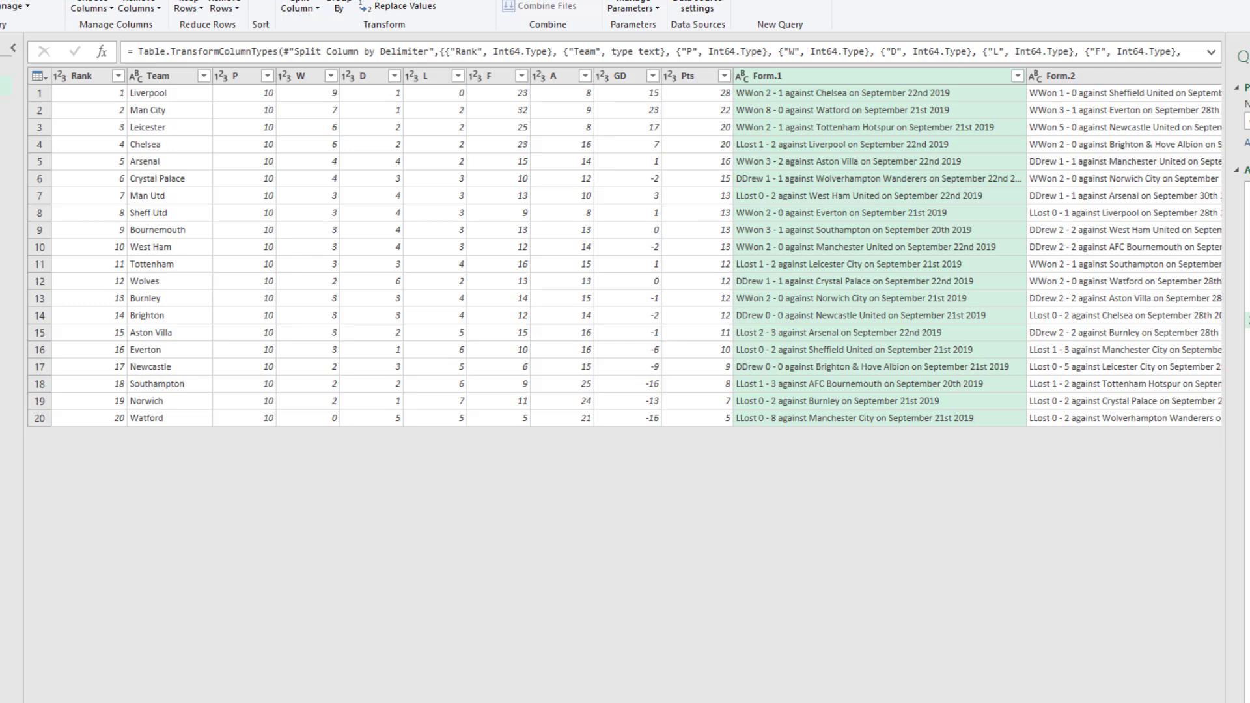
Add the Form.2, Form.3, Form.4 and Form.5 headers to the selection alongside Form.1.
{"action": "scroll", "coordinate": [637, 246], "scroll_direction": "right", "scroll_amount": 5}
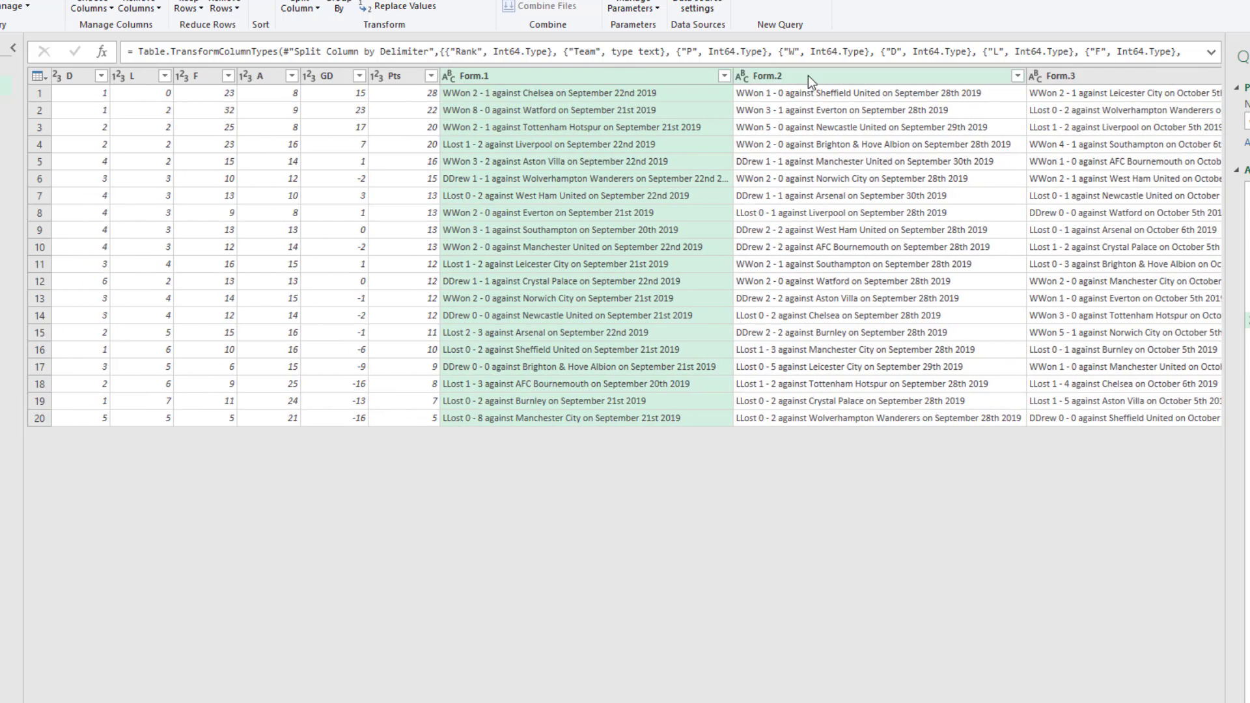
{"action": "left_click", "coordinate": [808, 76], "text": "shift"}
{"action": "left_click", "coordinate": [1088, 77], "text": "shift"}
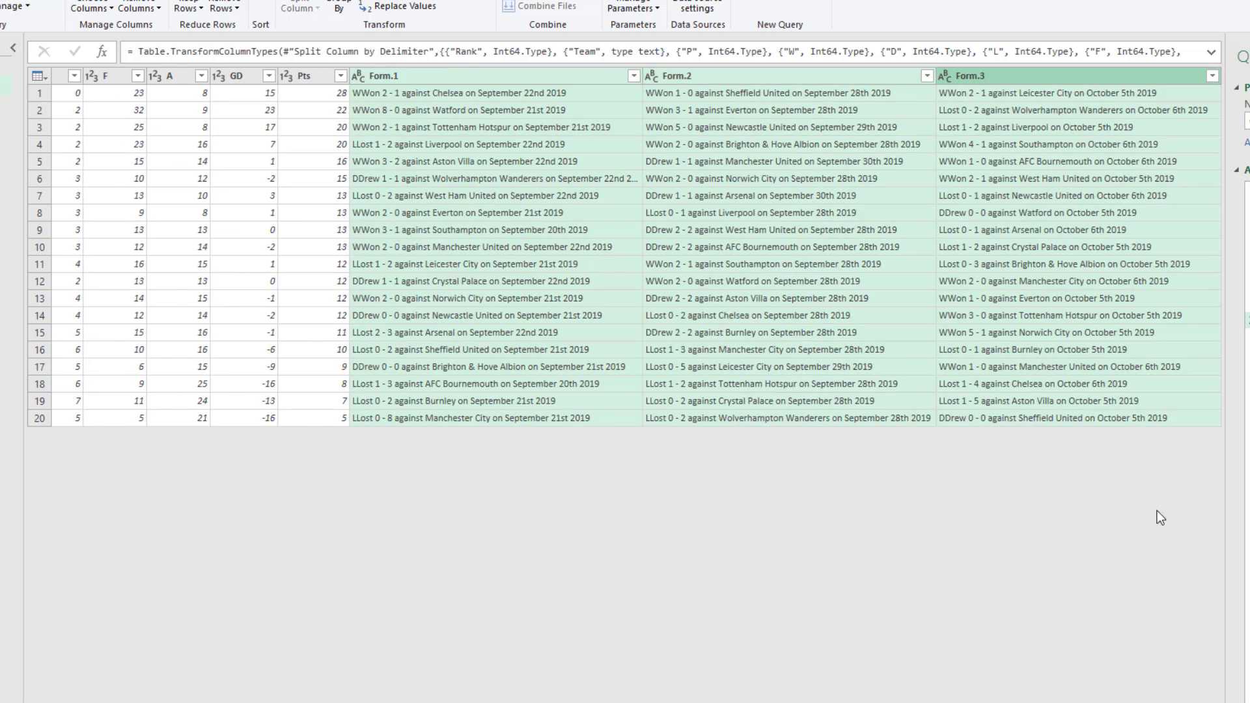
{"action": "scroll", "coordinate": [969, 269], "scroll_direction": "right", "scroll_amount": 7}
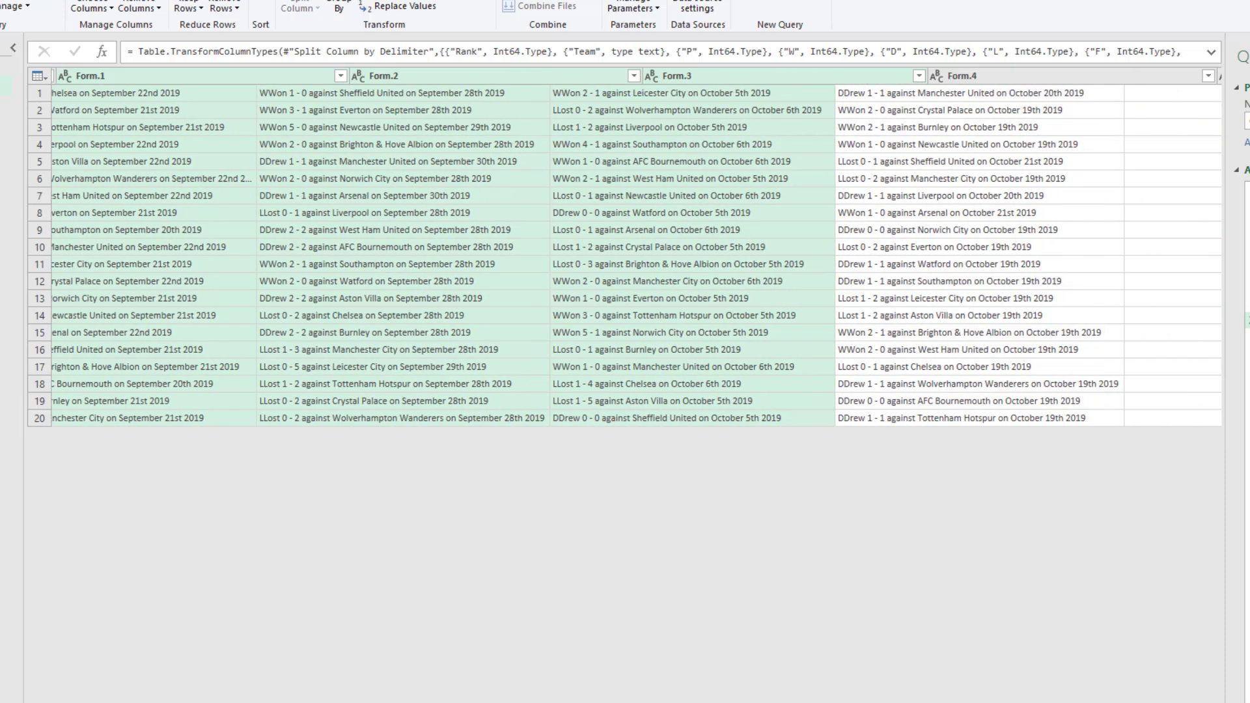
{"action": "left_click", "coordinate": [920, 77], "text": "shift"}
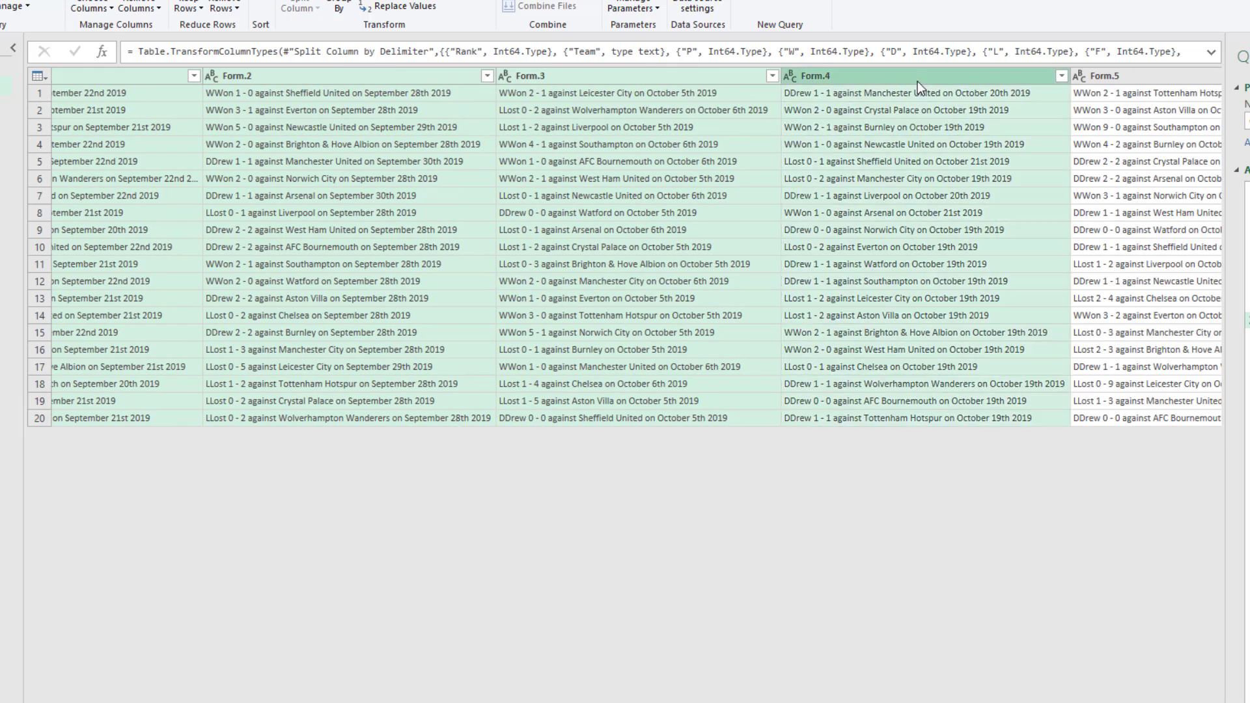
{"action": "left_click", "coordinate": [1140, 73], "text": "shift"}
{"action": "scroll", "coordinate": [636, 246], "scroll_direction": "right", "scroll_amount": 1}
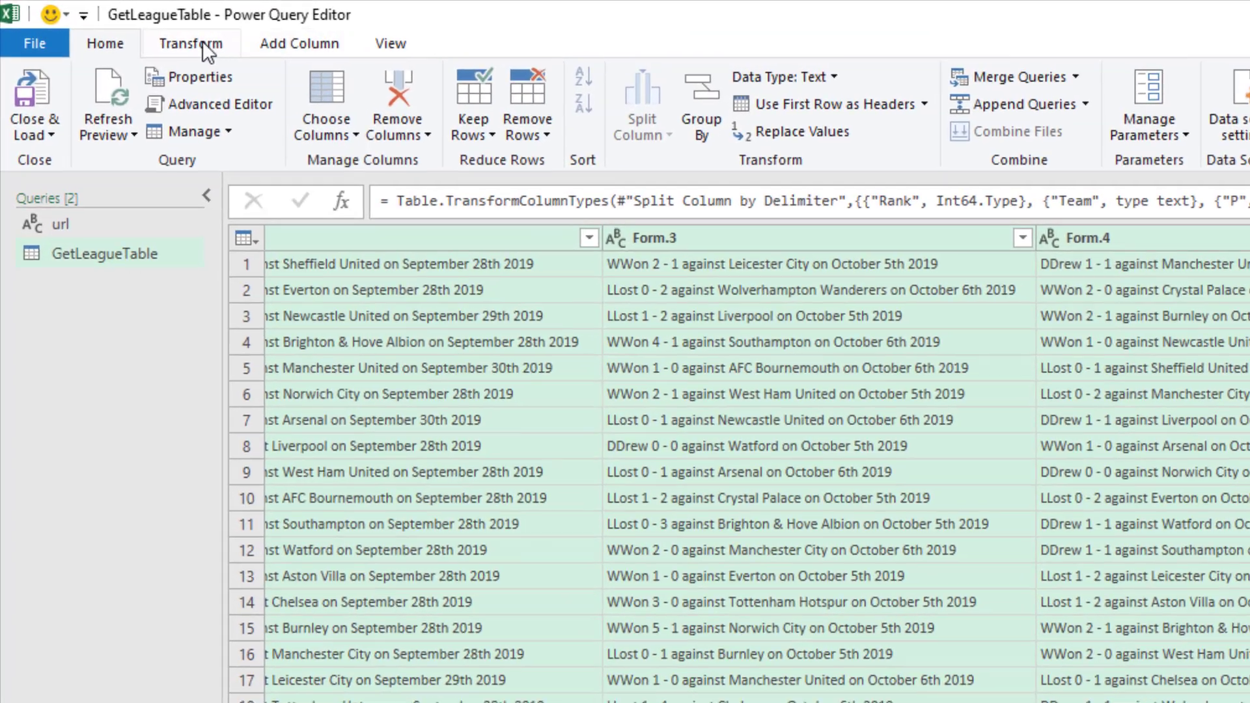
Extract only the first 1 character of Form.1 to Form.5, leaving W, D or L.
{"action": "left_click", "coordinate": [207, 49]}
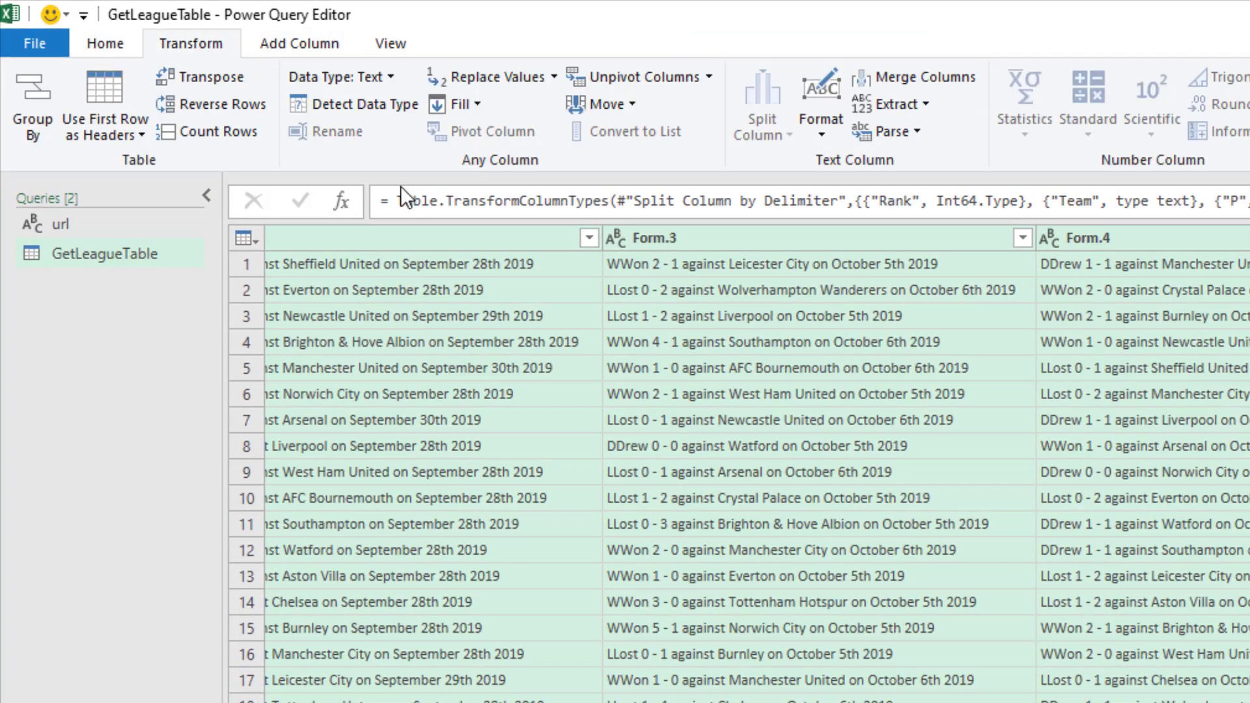
{"action": "left_click", "coordinate": [922, 107]}
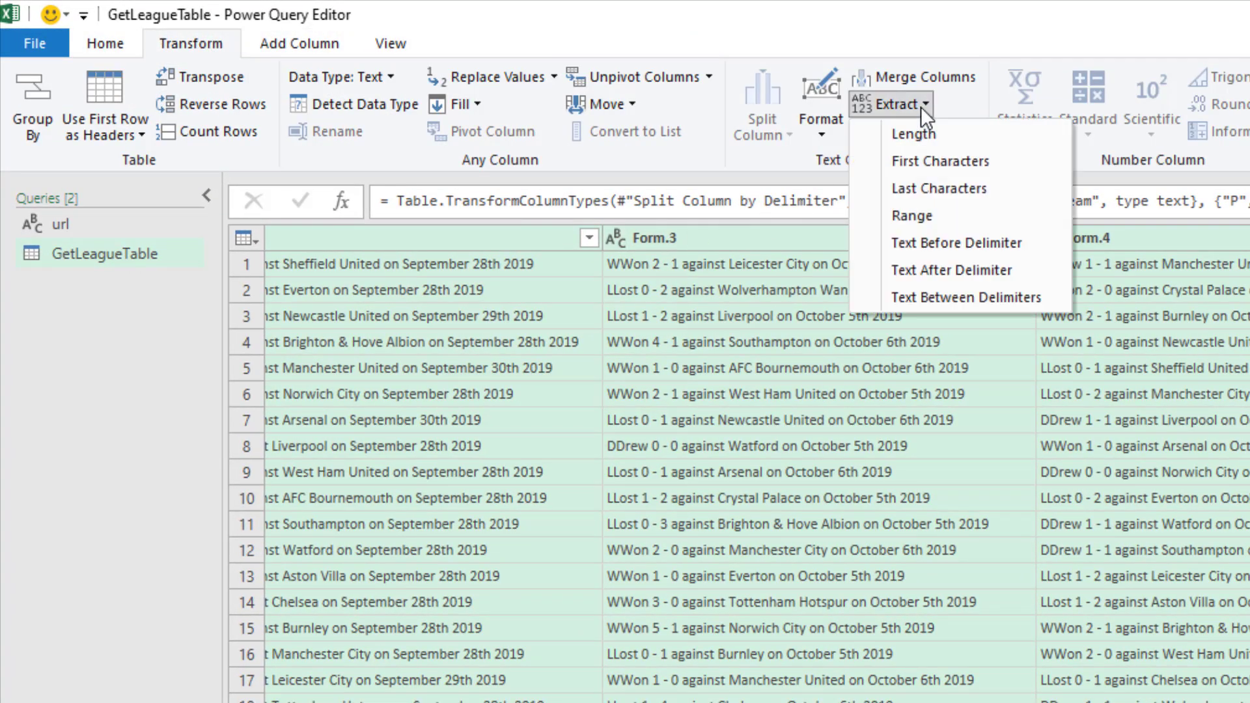
{"action": "left_click", "coordinate": [937, 161]}
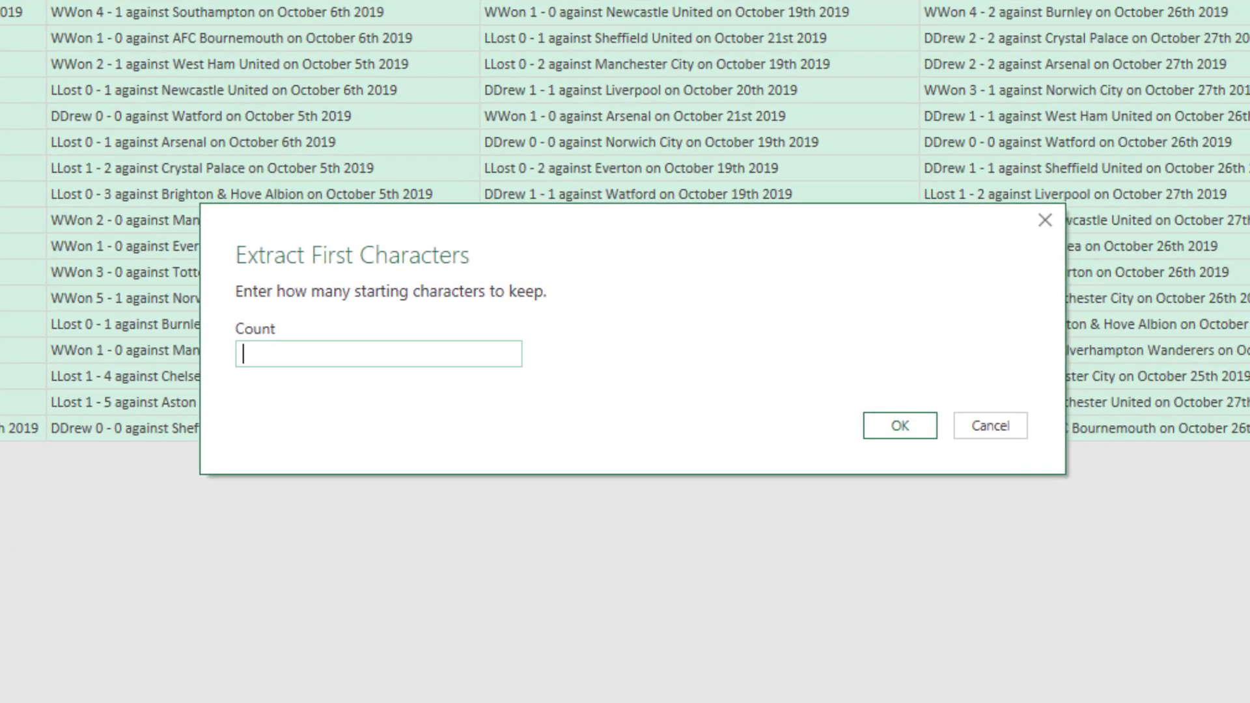
{"action": "type", "text": "1"}
{"action": "left_click", "coordinate": [912, 434]}
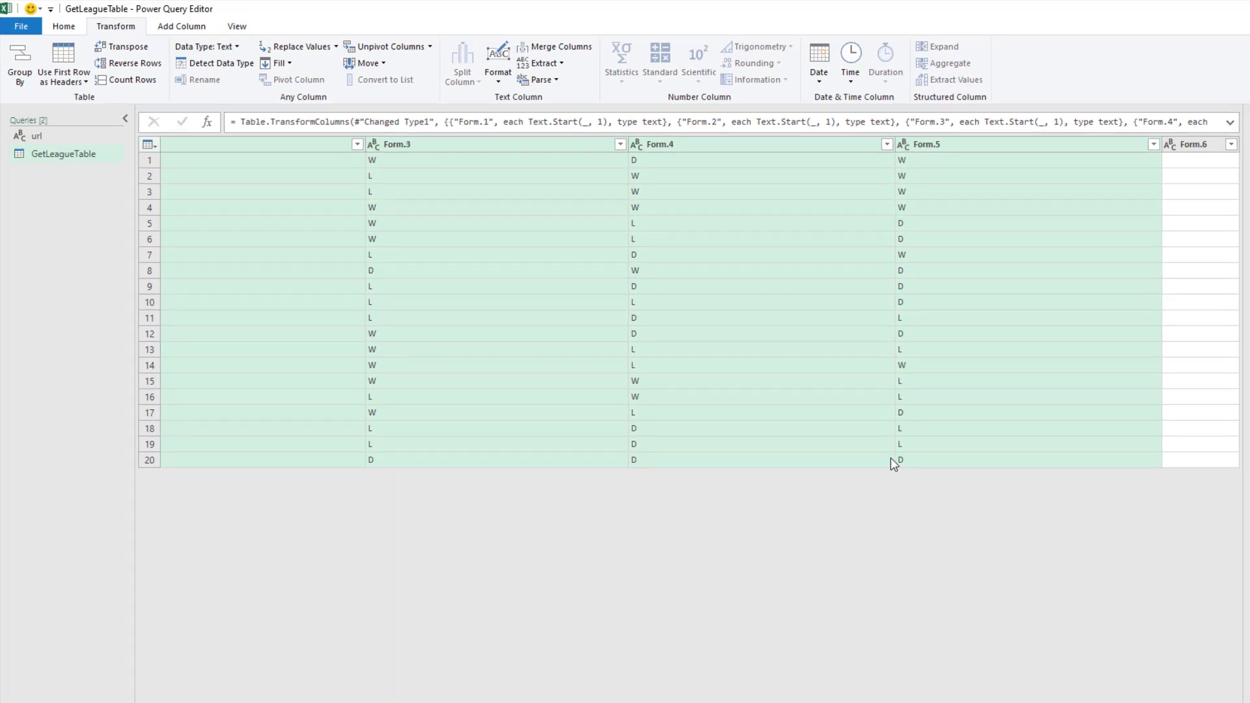
Remove the empty Form.6 column, then select Form.1 through Form.5 together.
{"action": "right_click", "coordinate": [1200, 148]}
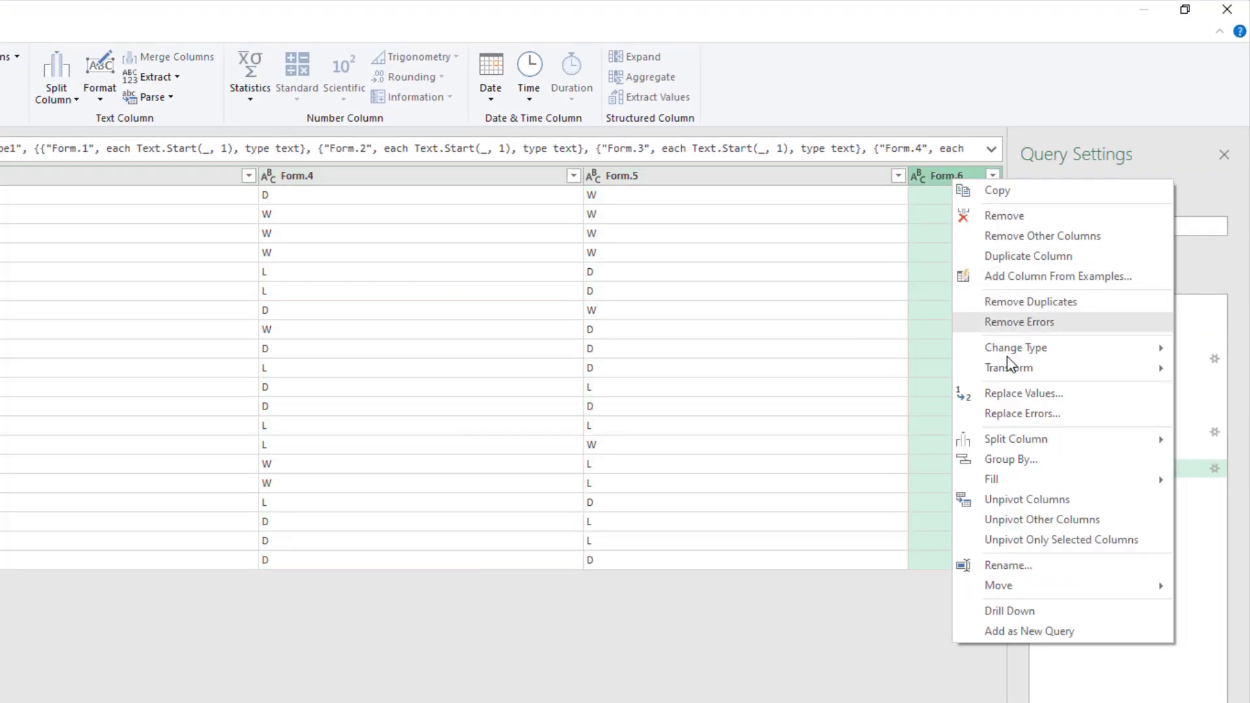
{"action": "left_click", "coordinate": [1004, 216]}
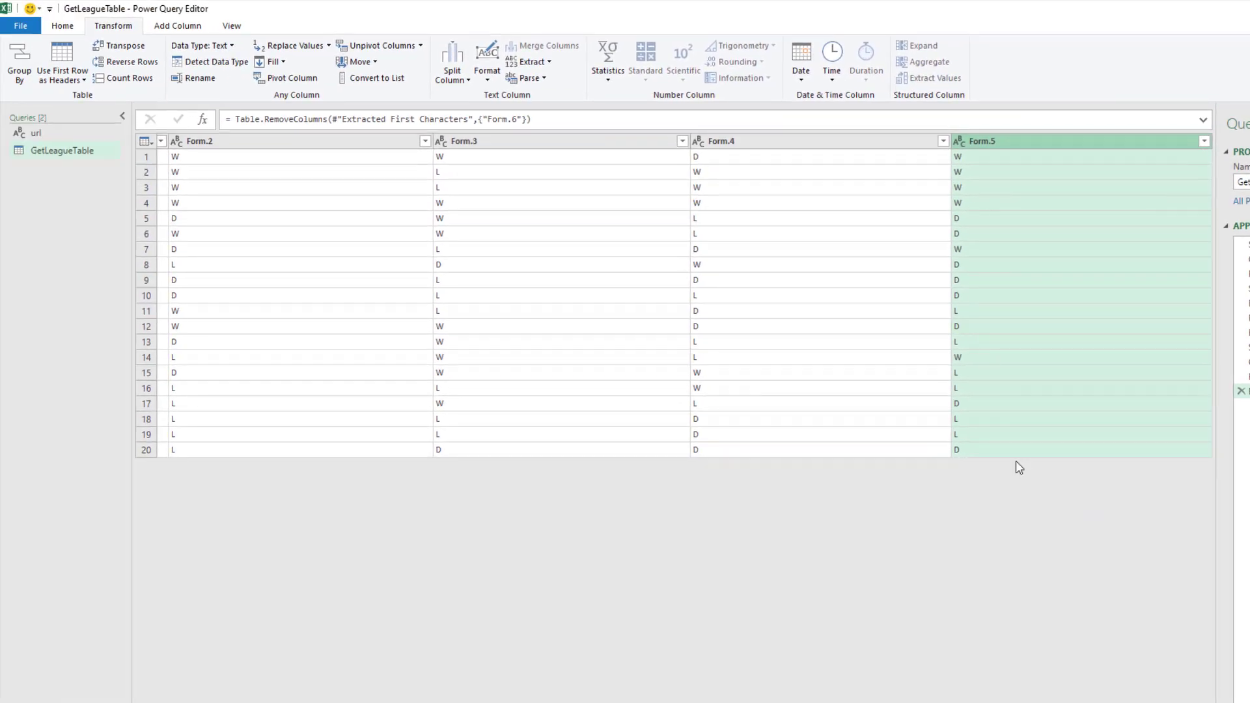
{"action": "scroll", "coordinate": [540, 173], "scroll_direction": "left", "scroll_amount": 10}
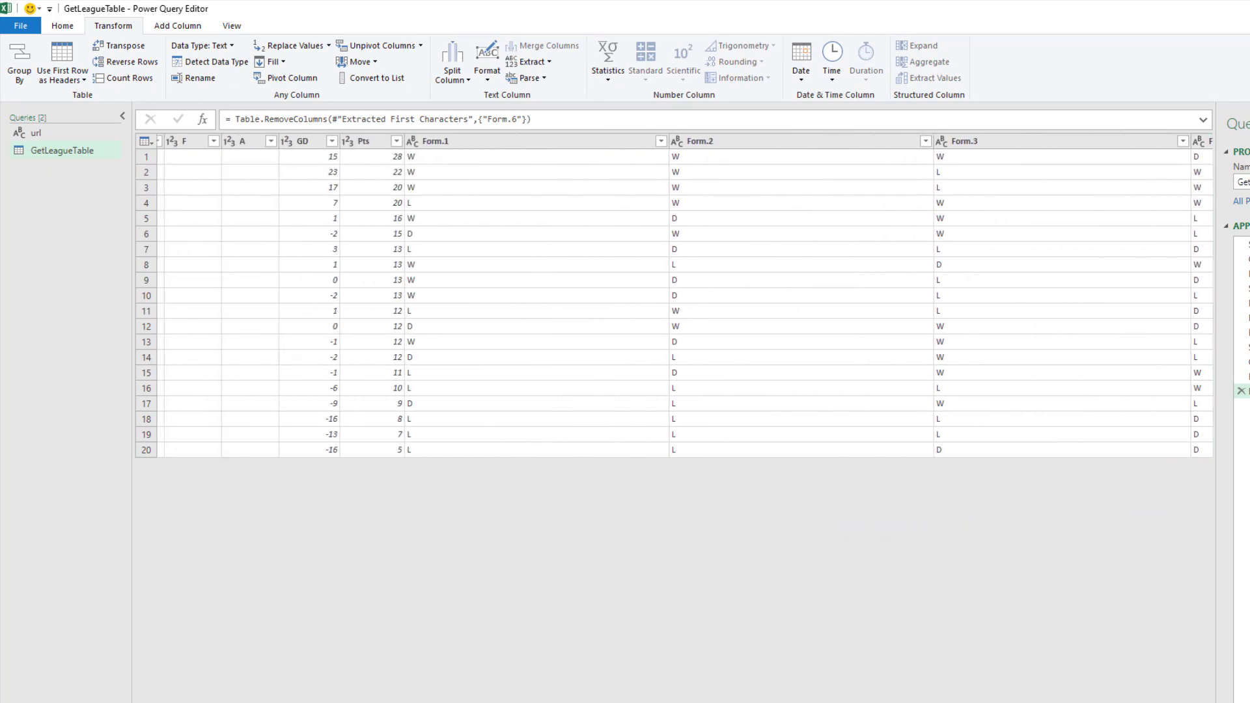
{"action": "left_click", "coordinate": [539, 146]}
{"action": "left_click", "coordinate": [755, 145], "text": "ctrl"}
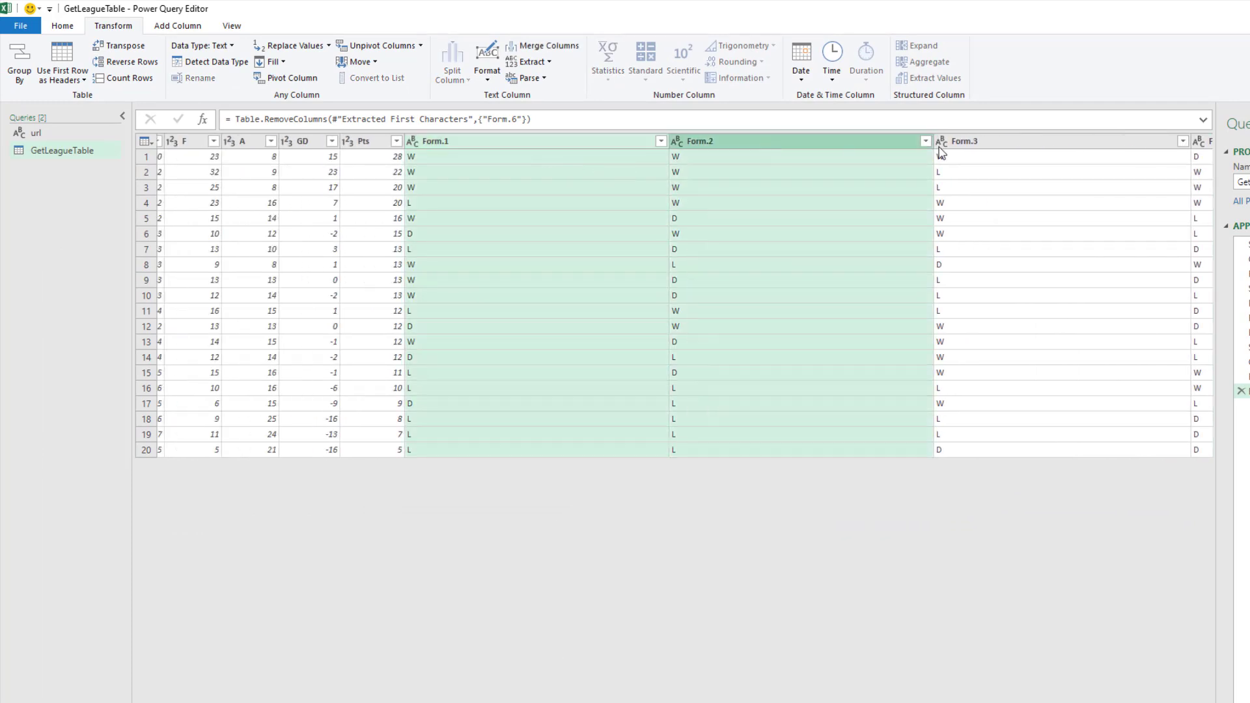
{"action": "left_click", "coordinate": [1015, 145], "text": "ctrl"}
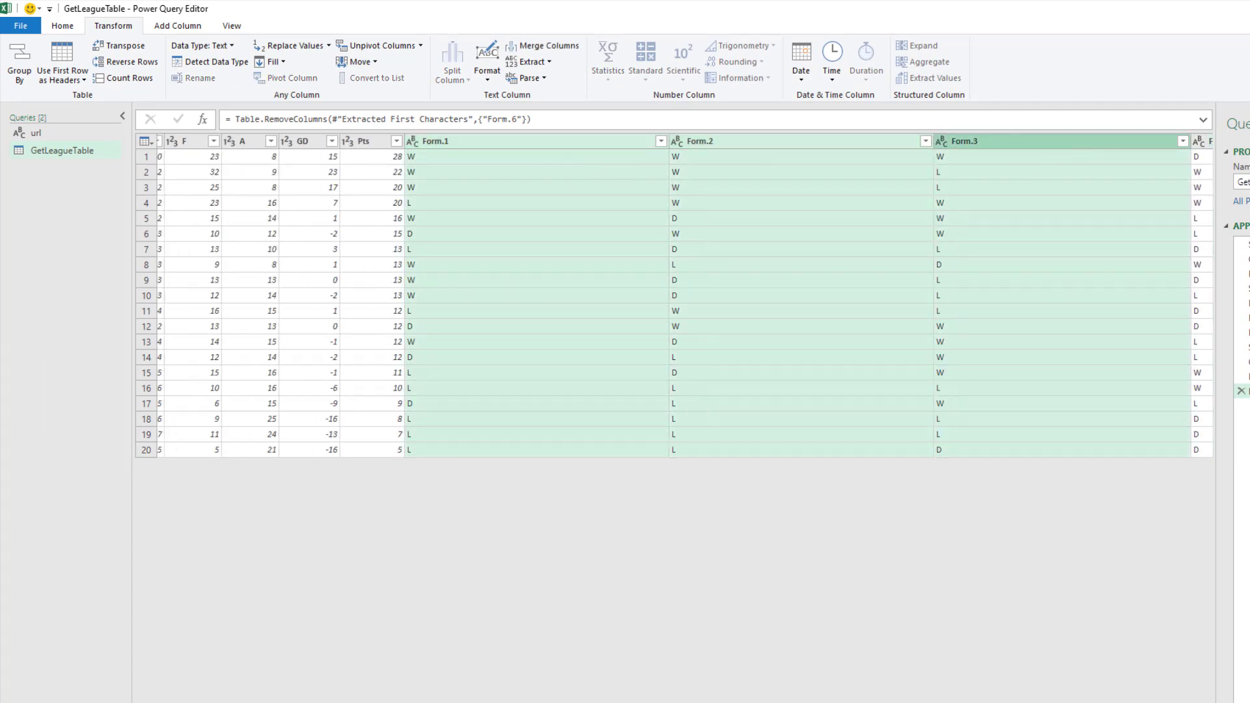
{"action": "scroll", "coordinate": [1178, 508], "scroll_direction": "right", "scroll_amount": 3}
{"action": "scroll", "coordinate": [1048, 619], "scroll_direction": "right", "scroll_amount": 2}
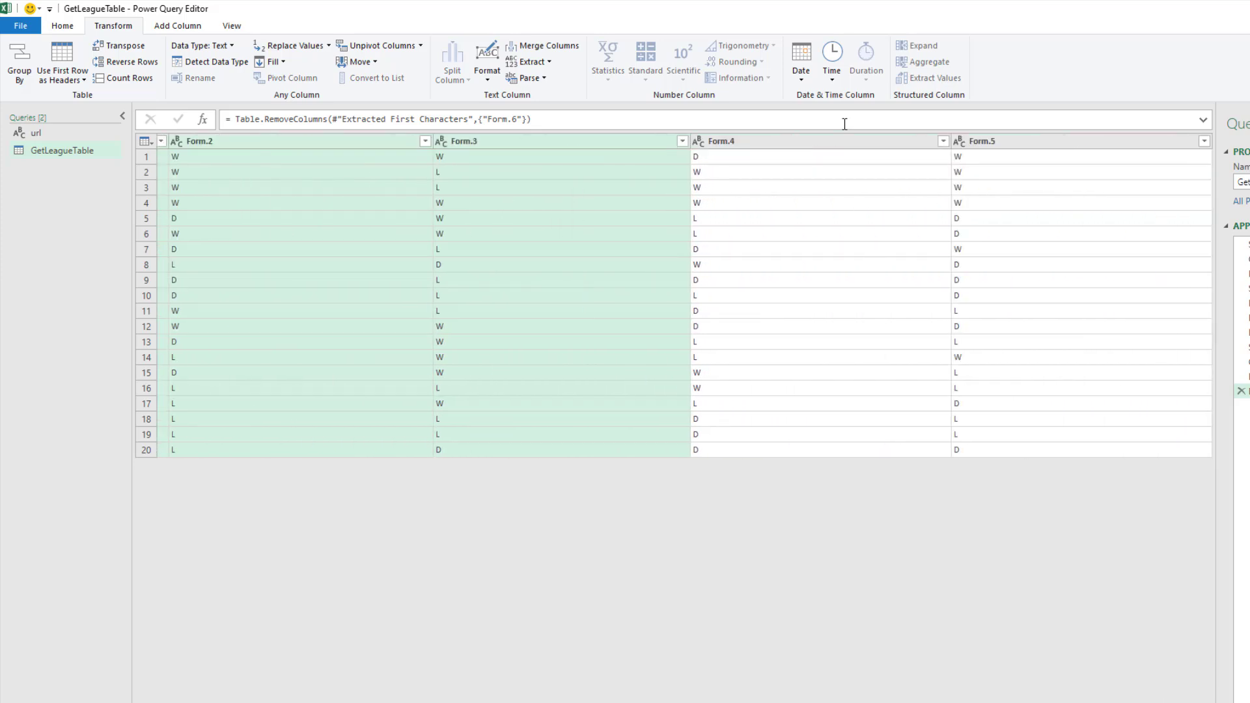
{"action": "left_click", "coordinate": [845, 145], "text": "ctrl"}
{"action": "left_click", "coordinate": [998, 145], "text": "ctrl"}
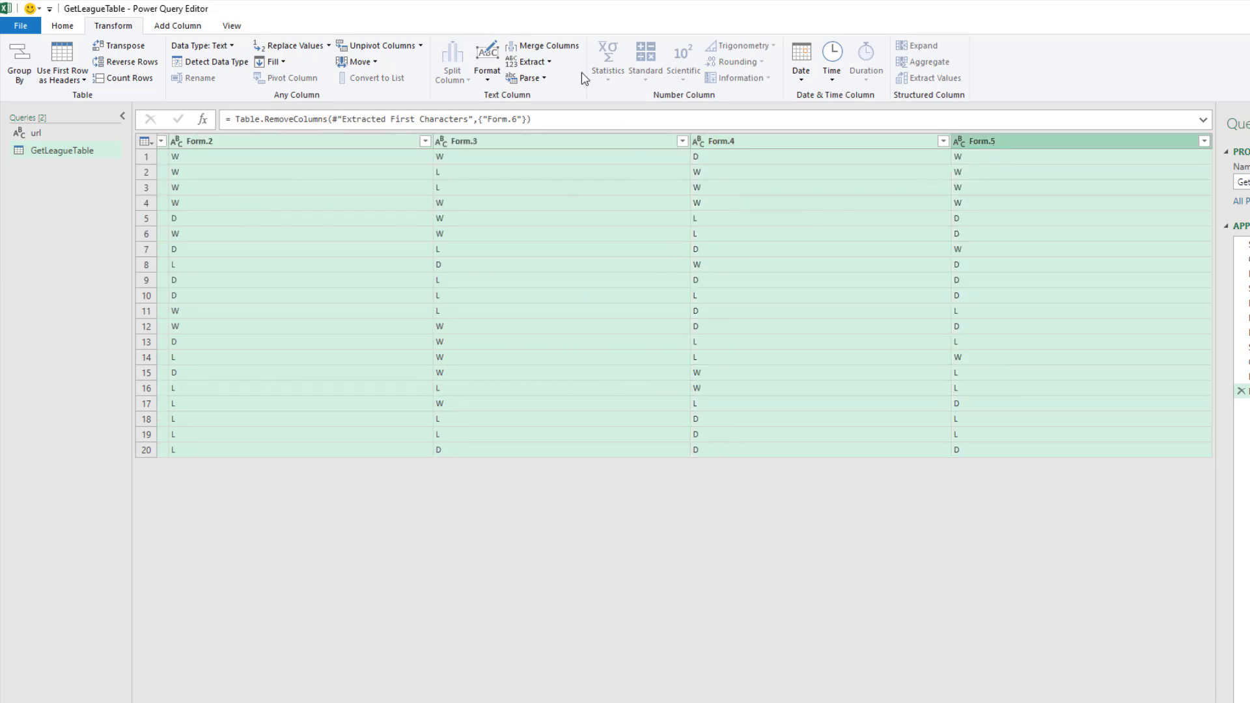
Merge Form.1 to Form.5 with no separator into a new column named Form.
{"action": "left_click", "coordinate": [550, 46]}
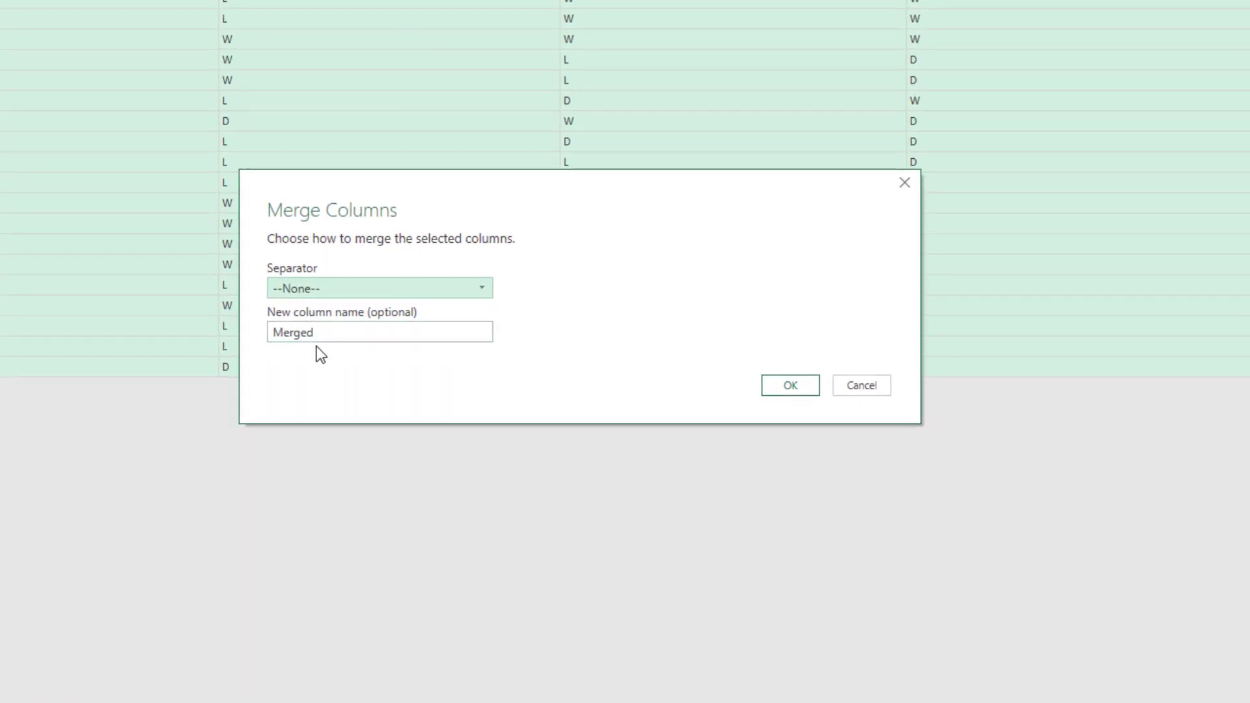
{"action": "key", "text": "Tab"}
{"action": "type", "text": "Form"}
{"action": "left_click", "coordinate": [798, 389]}
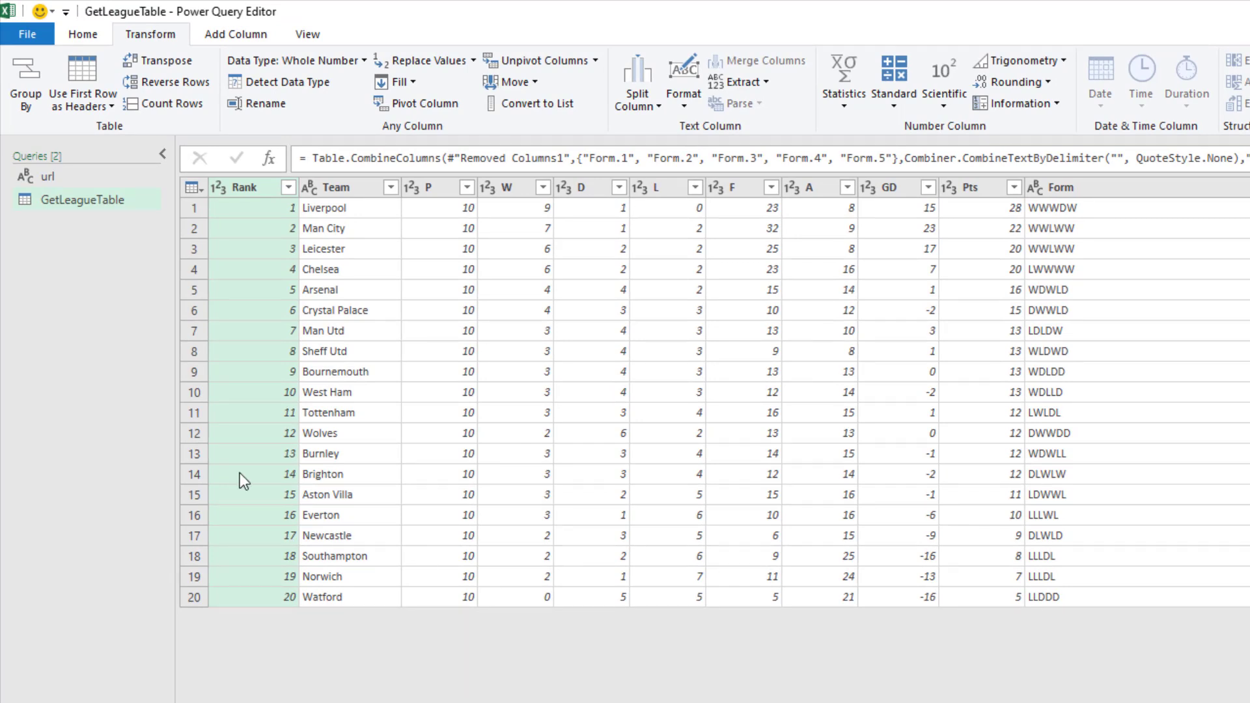
Close & Load GetLeagueTable, with its WWWDW-style Form column, onto the worksheet.
{"action": "left_click", "coordinate": [83, 34]}
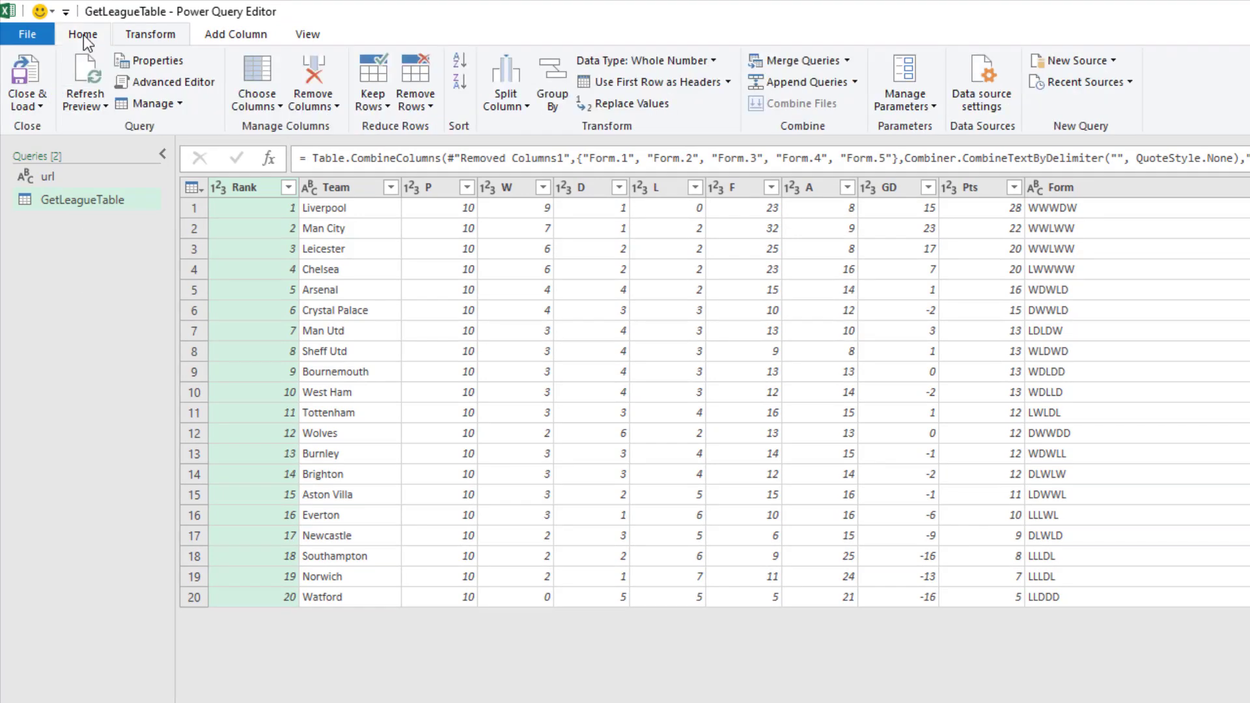
{"action": "left_click", "coordinate": [45, 100]}
{"action": "left_click", "coordinate": [60, 133]}
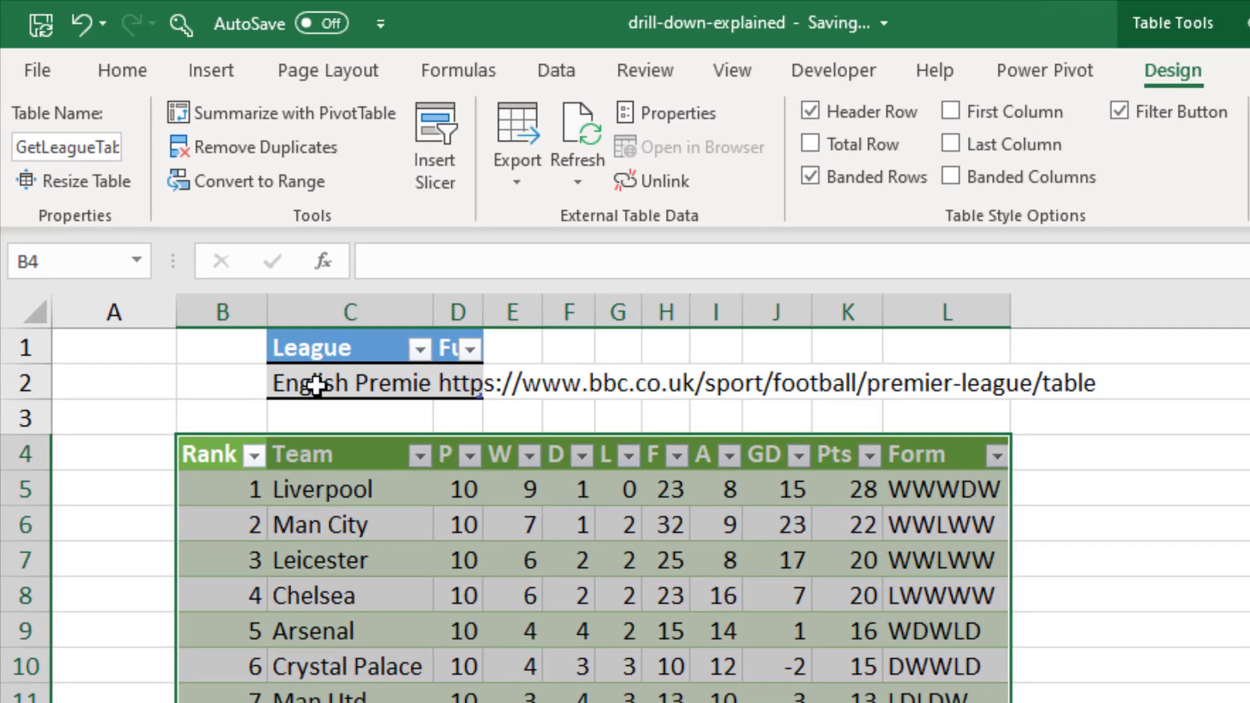
Choose German Bundesliga in the league dropdown in cell C2.
{"action": "left_click", "coordinate": [172, 211]}
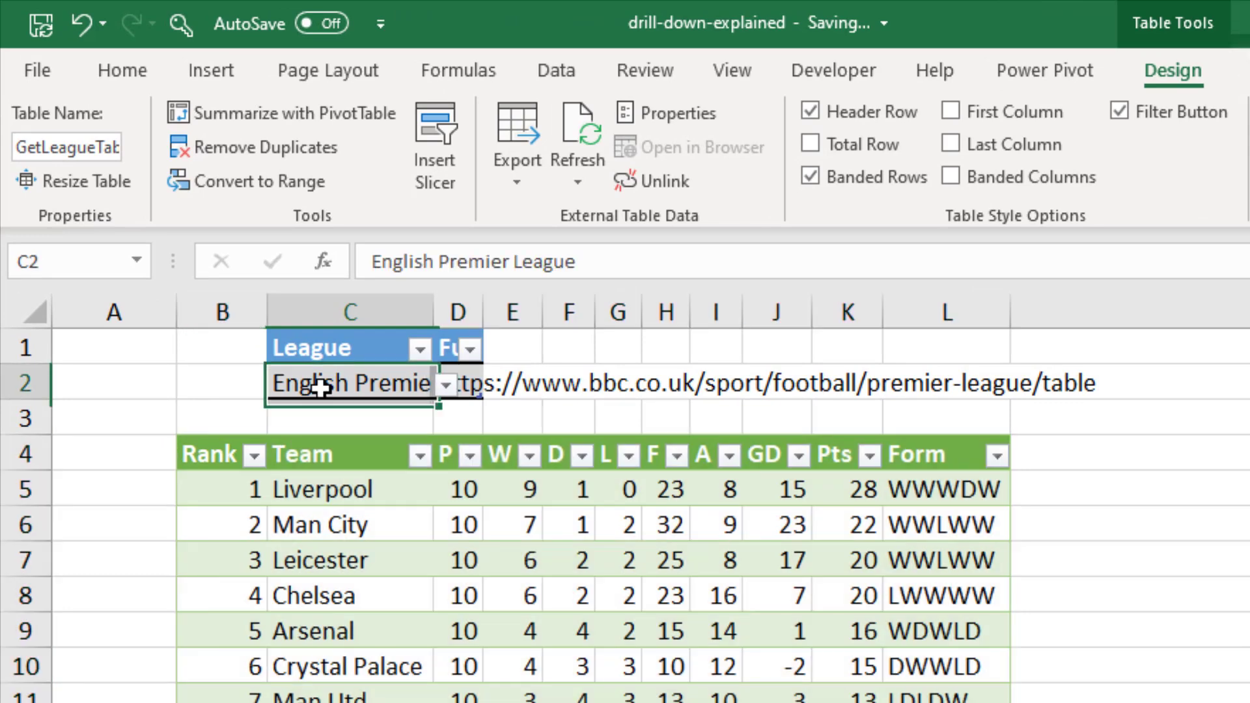
{"action": "left_click", "coordinate": [446, 385]}
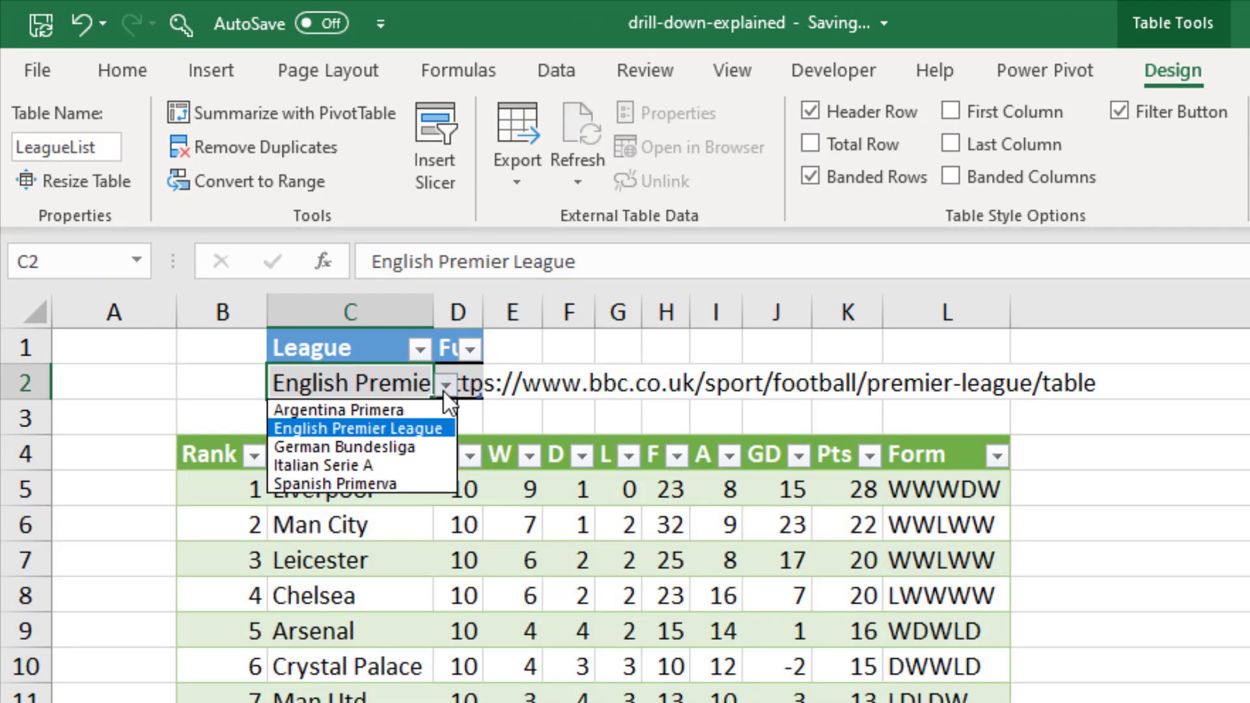
{"action": "left_click", "coordinate": [412, 445]}
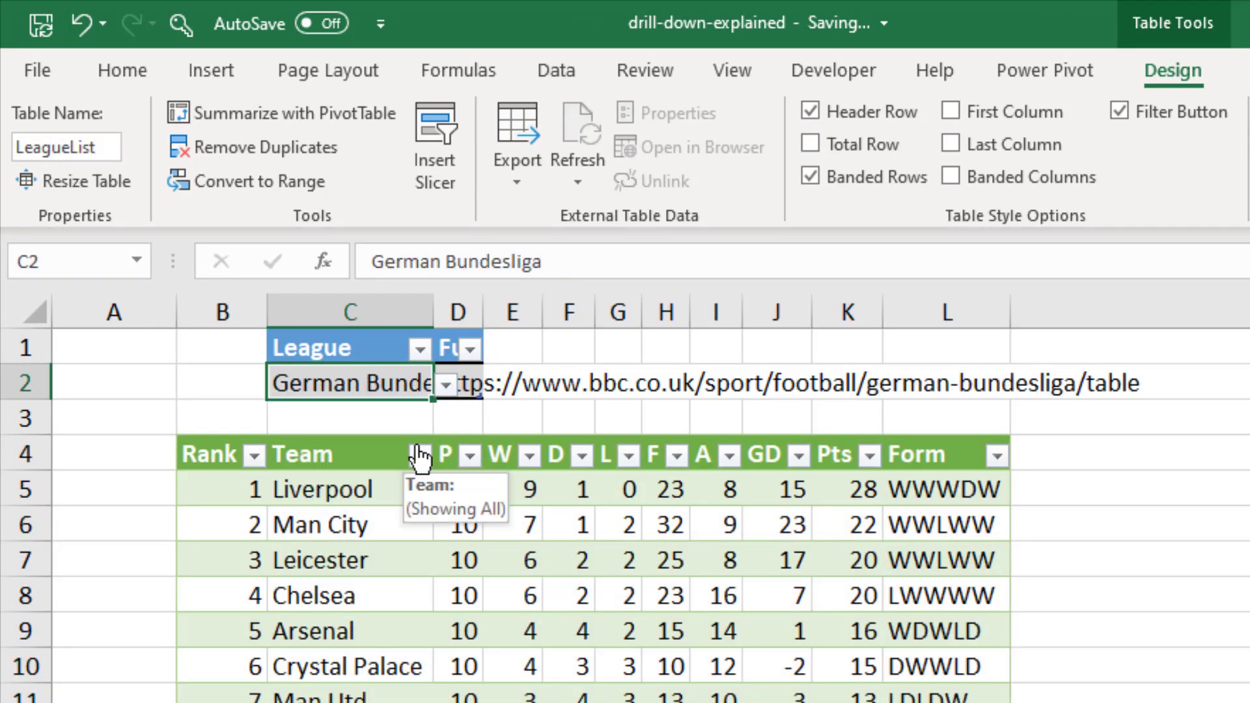
Refresh all queries so the table shows the Bundesliga standings.
{"action": "left_click", "coordinate": [553, 75]}
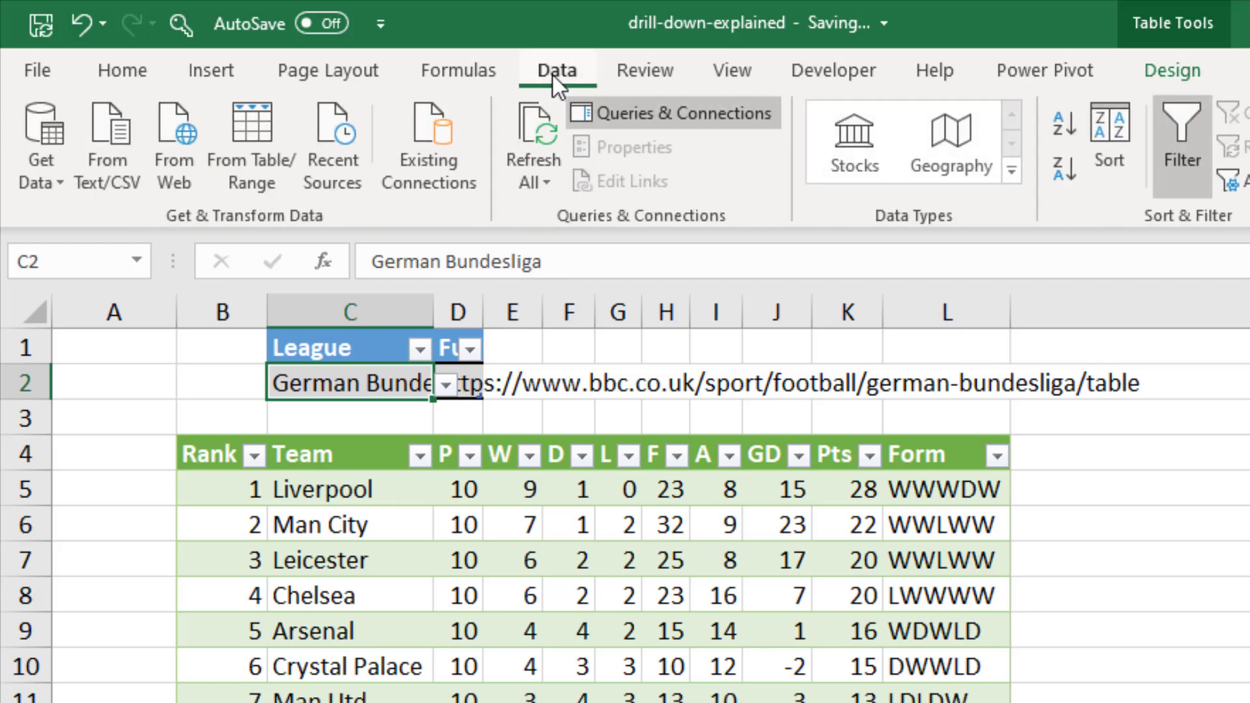
{"action": "left_click", "coordinate": [547, 184]}
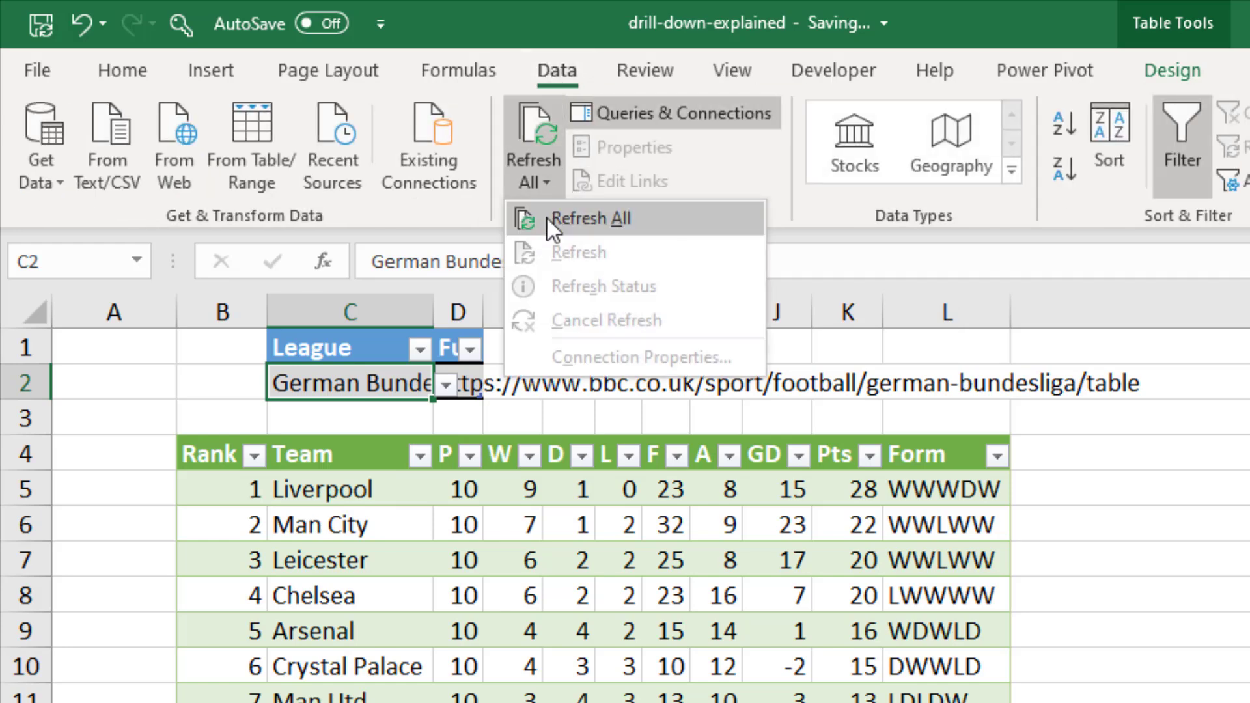
{"action": "left_click", "coordinate": [547, 217]}
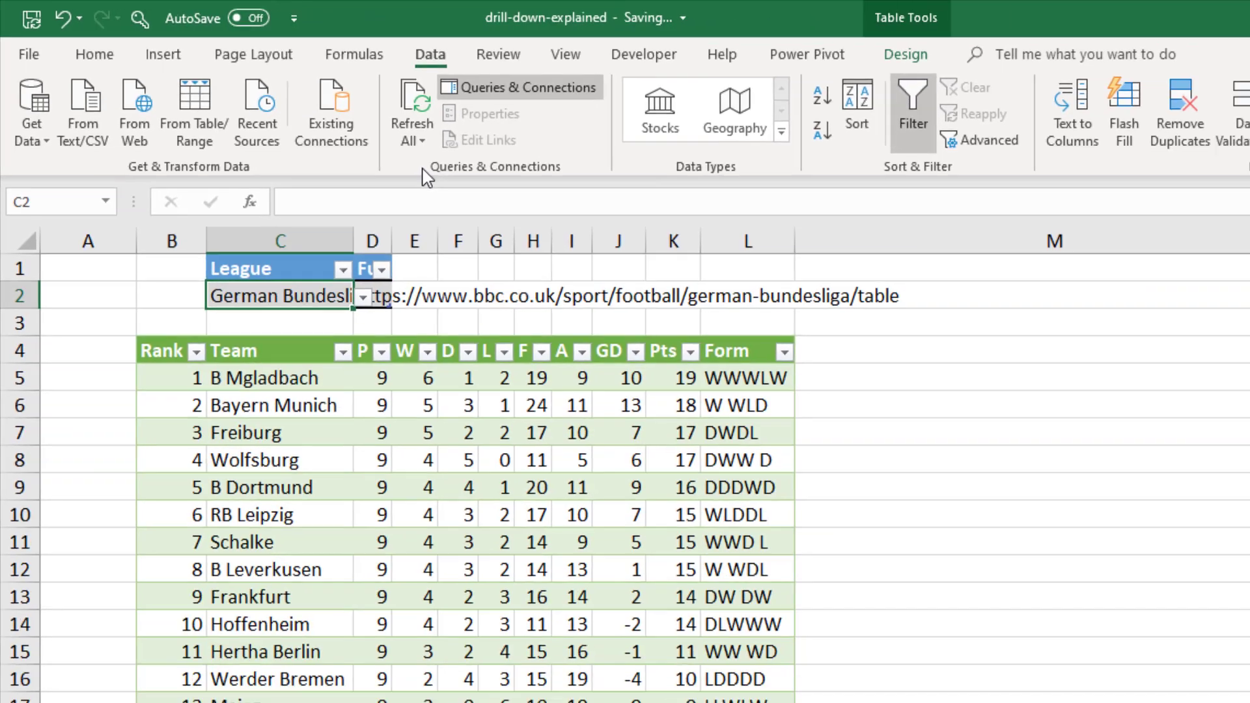